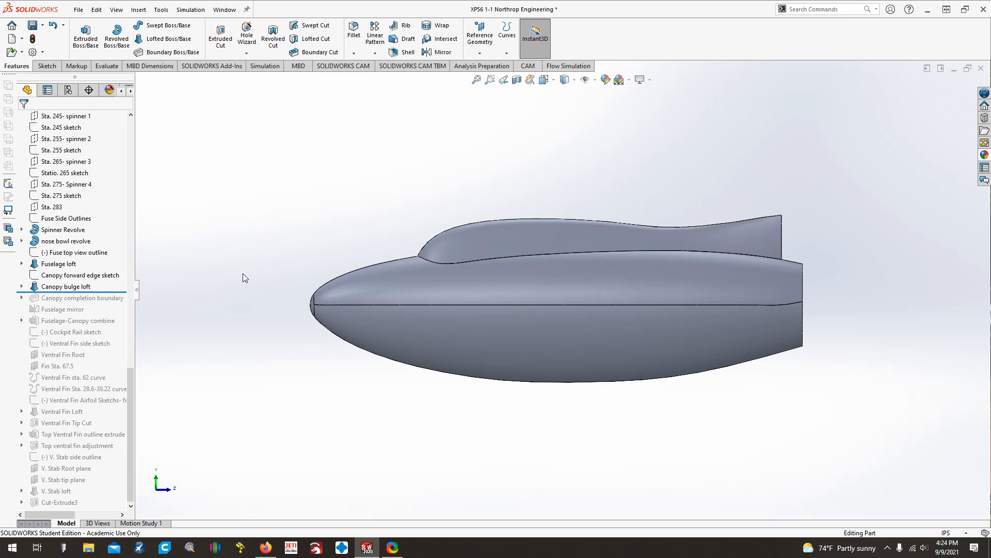
- Expand the Canopy bulge loft's sketches and examine the canopy in side view, down to its forward tip
{"action": "left_click", "coordinate": [22, 286]}
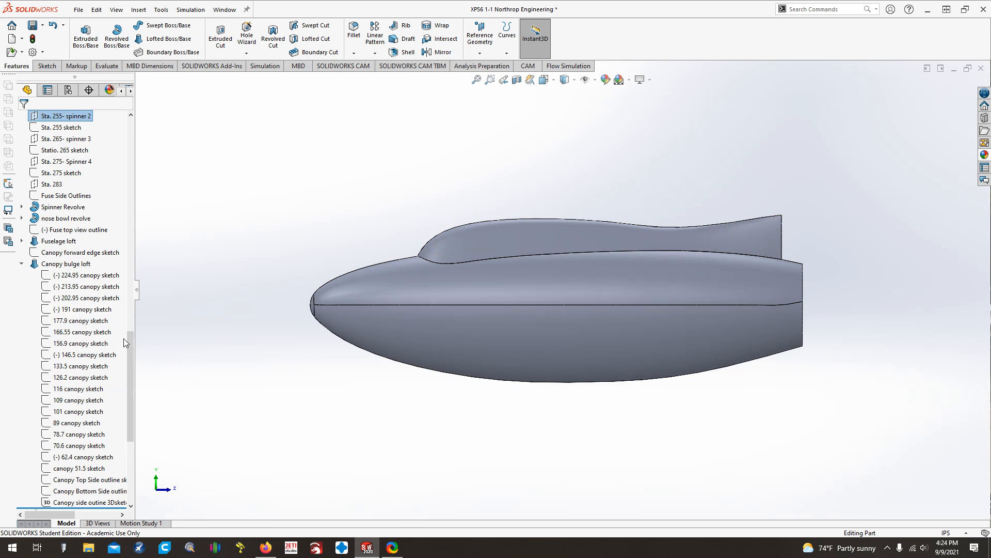
{"action": "left_click_drag", "start_coordinate": [129, 346], "coordinate": [131, 346]}
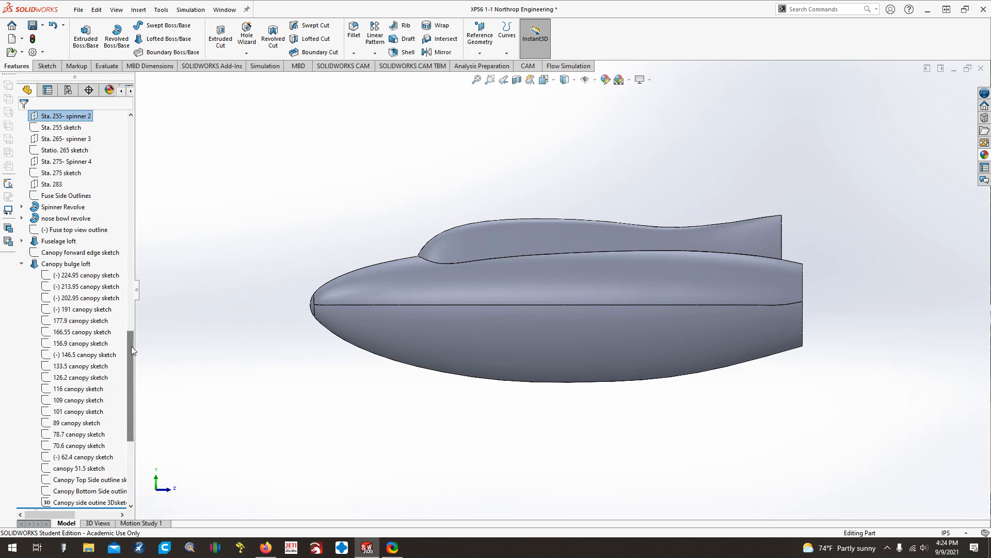
{"action": "key", "text": "Down"}
{"action": "key", "text": "Down"}
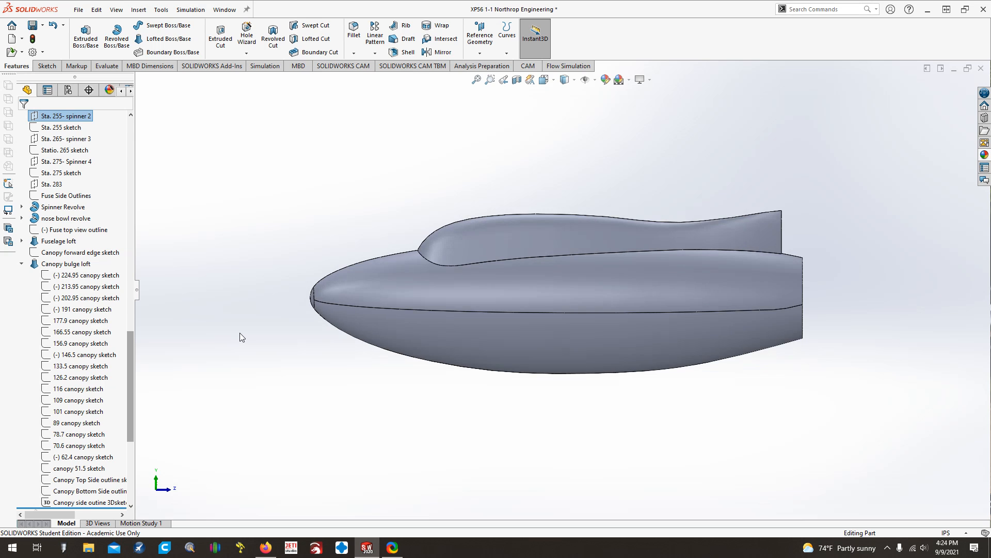
{"action": "key", "text": "Right"}
{"action": "key", "text": "Right"}
{"action": "key", "text": "Left"}
{"action": "key", "text": "Left"}
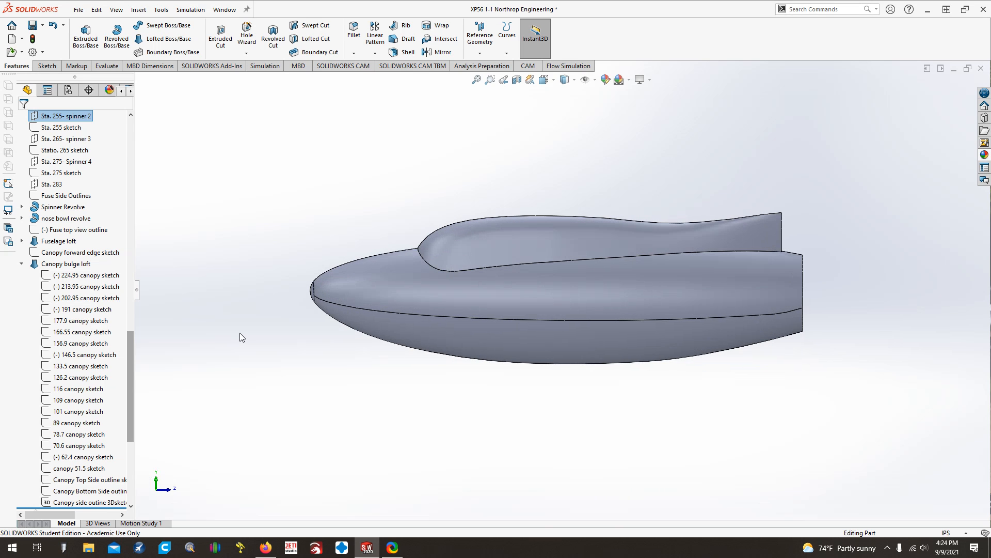
{"action": "key", "text": "Up"}
{"action": "key", "text": "Up"}
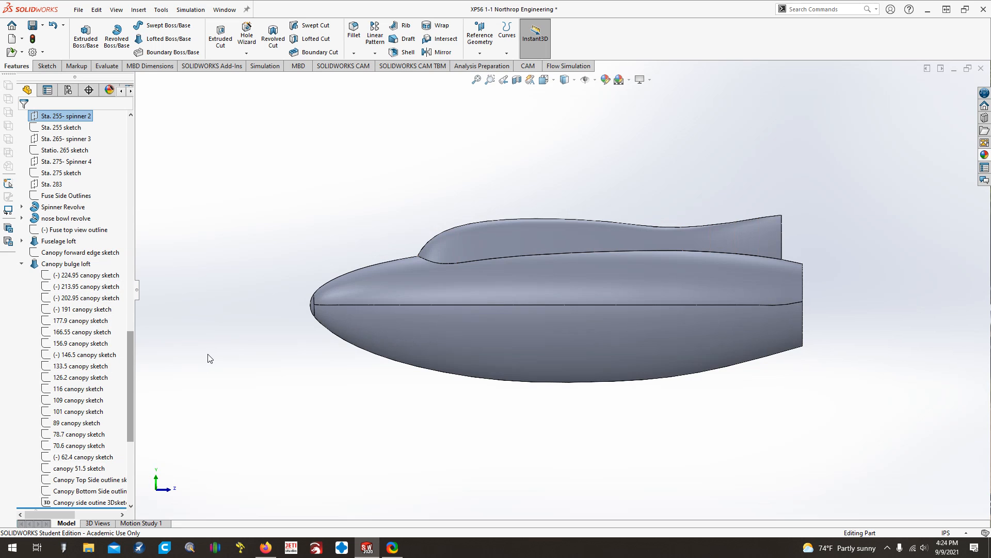
{"action": "key", "text": "ctrl+Down"}
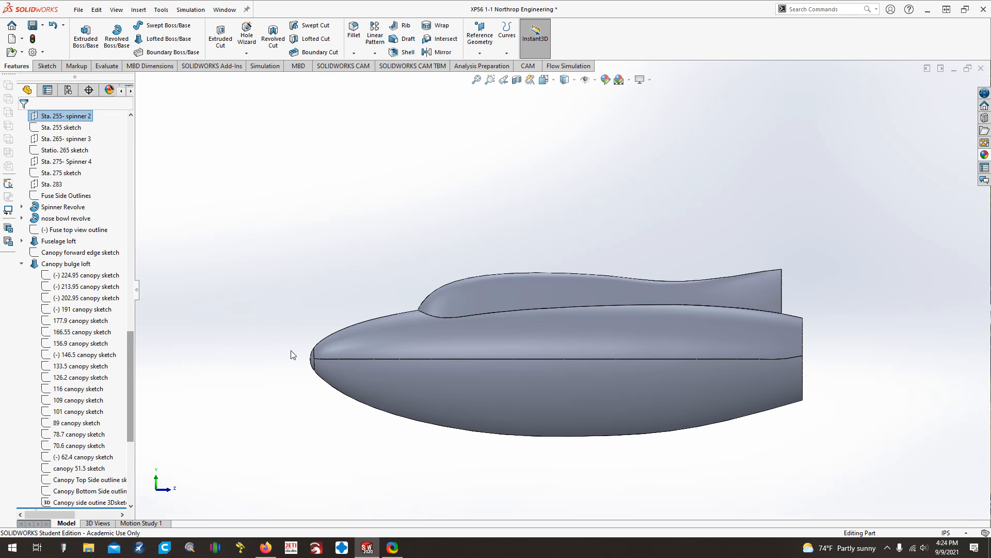
{"action": "scroll", "coordinate": [604, 277], "scroll_direction": "down", "scroll_amount": 8}
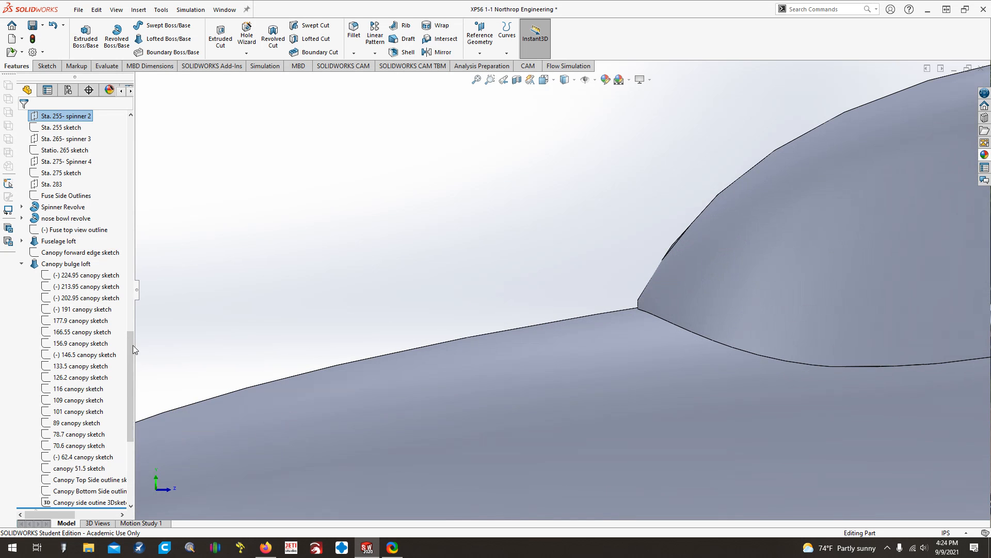
- Highlight the Sta. 51.25 plane and the Canopy Sta. 51.5 plane to compare them at the canopy's forward tip
{"action": "left_click_drag", "start_coordinate": [131, 366], "coordinate": [148, 170]}
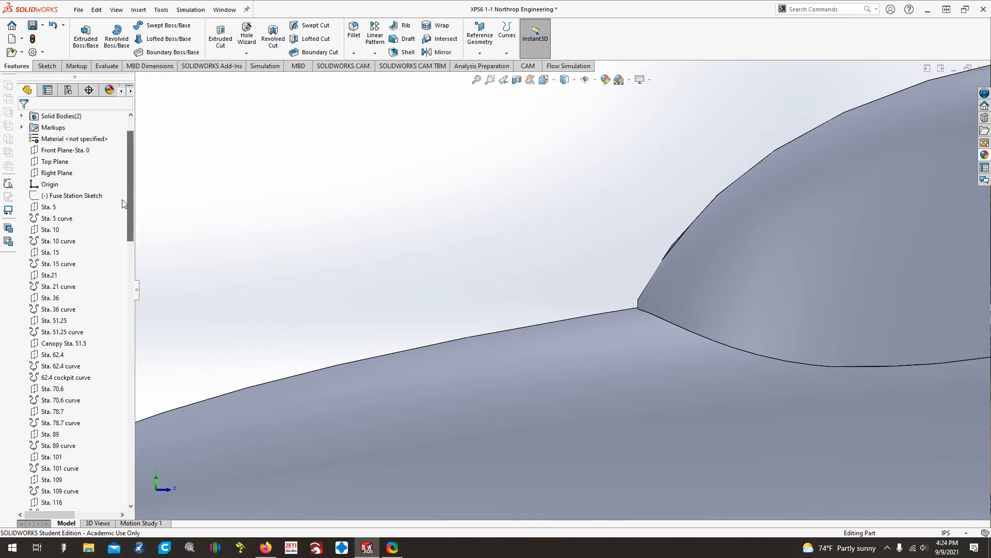
{"action": "left_click", "coordinate": [61, 322]}
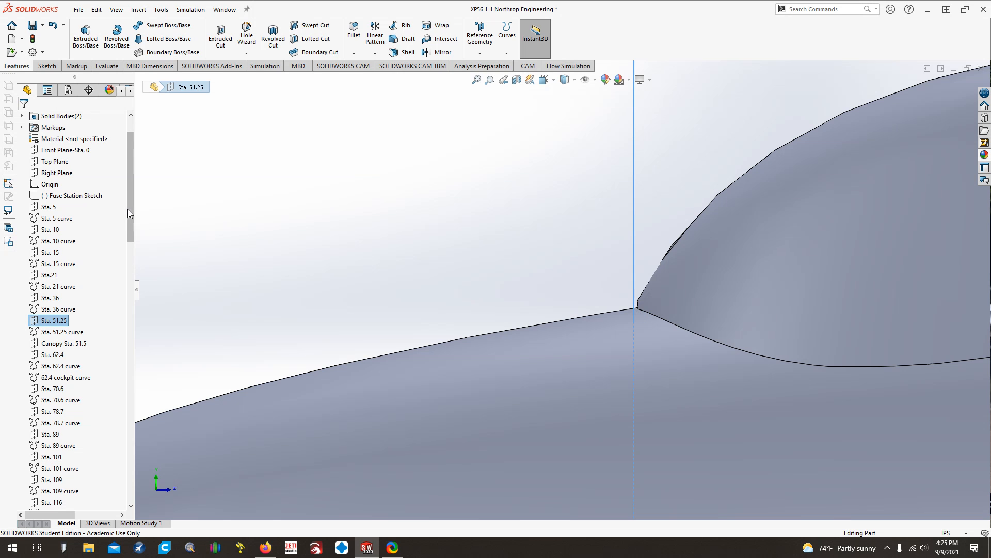
{"action": "left_click", "coordinate": [65, 345]}
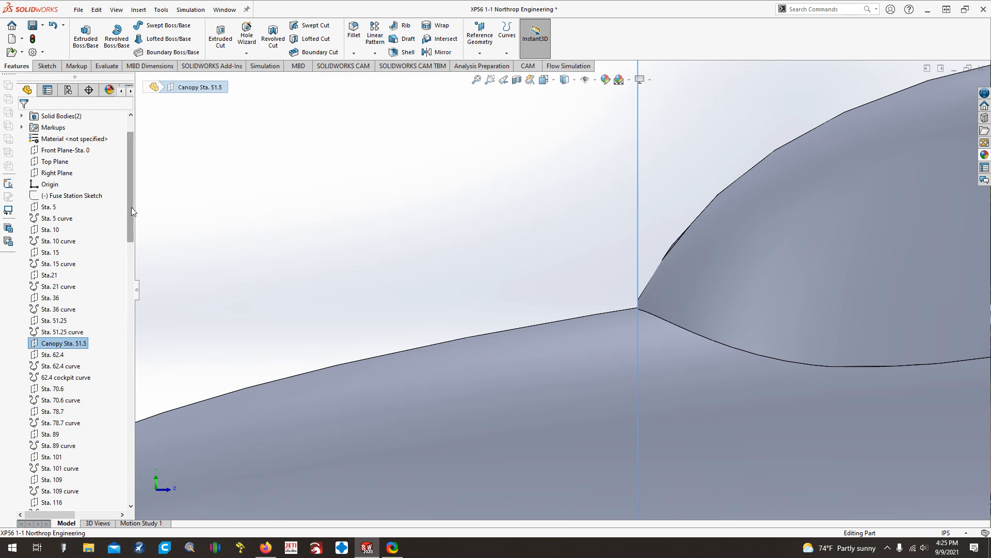
- Show the Canopy Top Side outline sketch and the canopy side outline 3D sketch, keeping the Canopy Bottom Side outline hidden
{"action": "left_click_drag", "start_coordinate": [131, 207], "coordinate": [136, 419]}
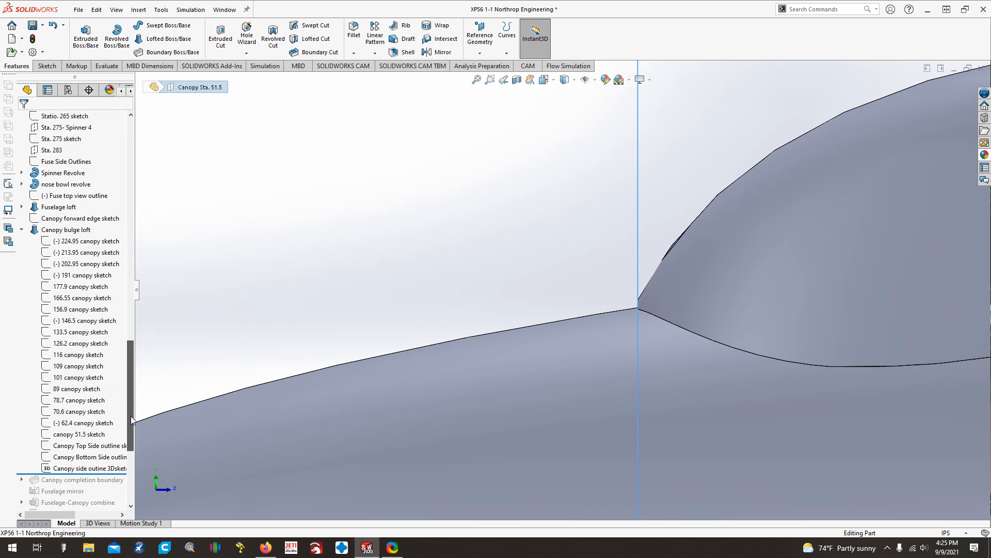
{"action": "left_click", "coordinate": [75, 457]}
{"action": "right_click", "coordinate": [75, 457]}
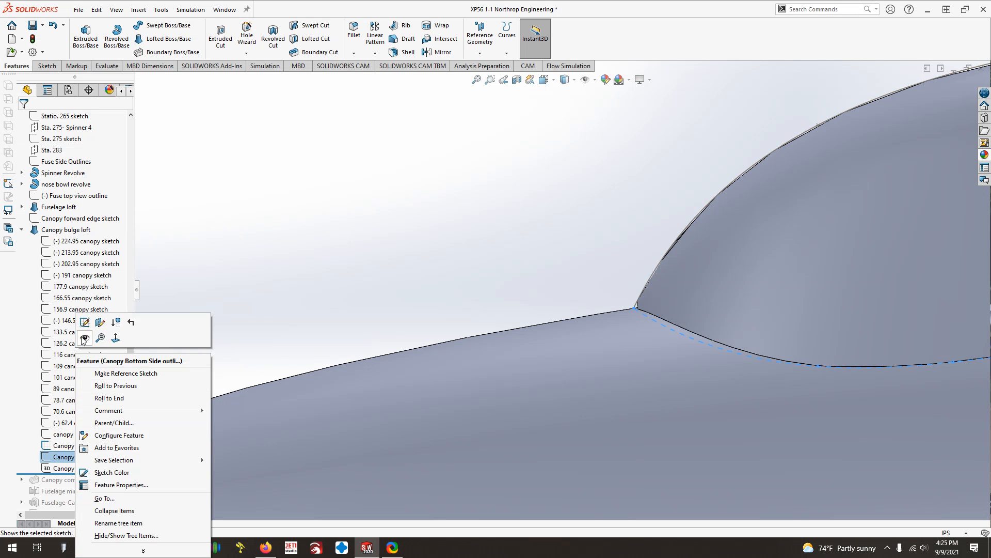
{"action": "left_click", "coordinate": [280, 304]}
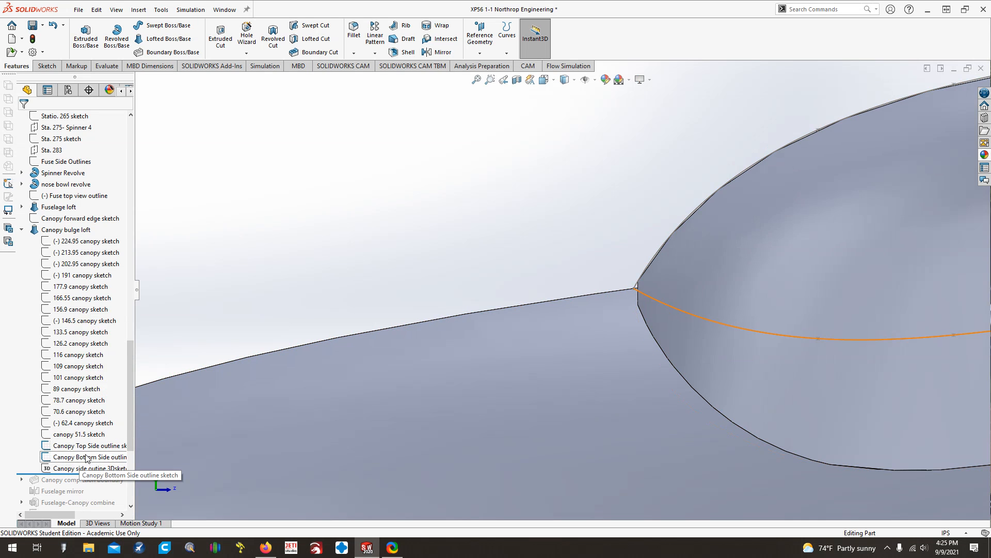
{"action": "right_click", "coordinate": [82, 456]}
{"action": "left_click", "coordinate": [93, 338]}
{"action": "right_click", "coordinate": [78, 467]}
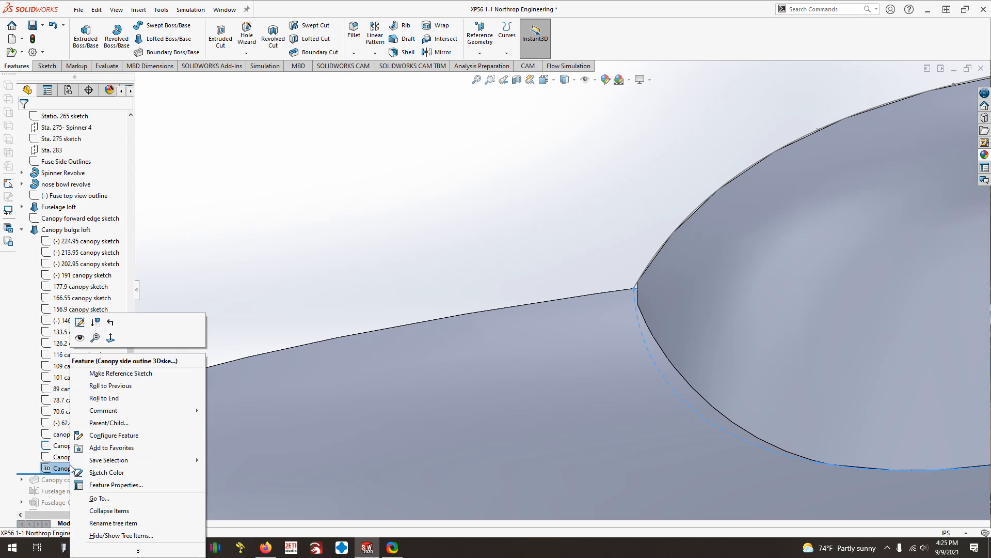
{"action": "left_click", "coordinate": [93, 338]}
{"action": "left_click", "coordinate": [302, 284]}
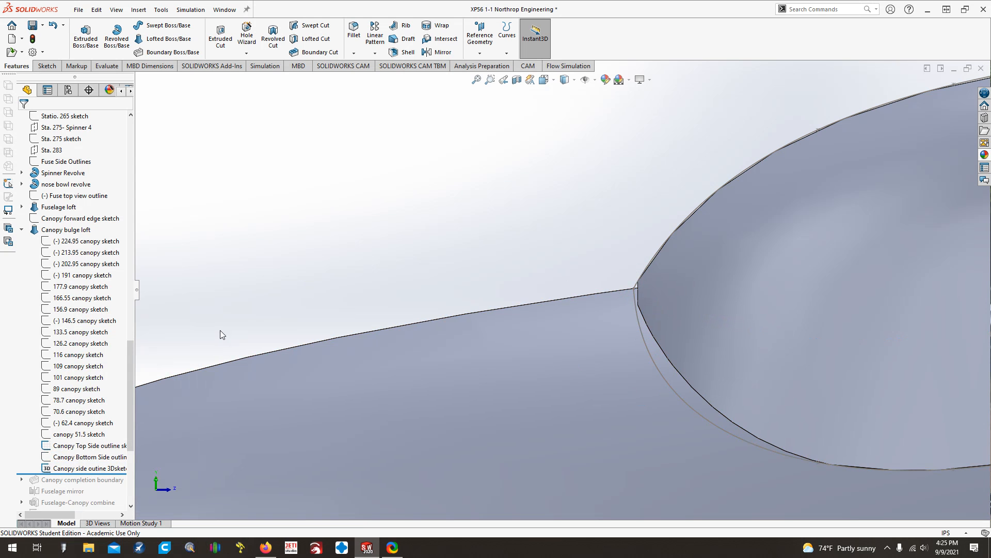
- Open the canopy 51.5 sketch for editing, examine how its profile meets the outline curves from several angles, and exit the sketch
{"action": "right_click", "coordinate": [77, 434]}
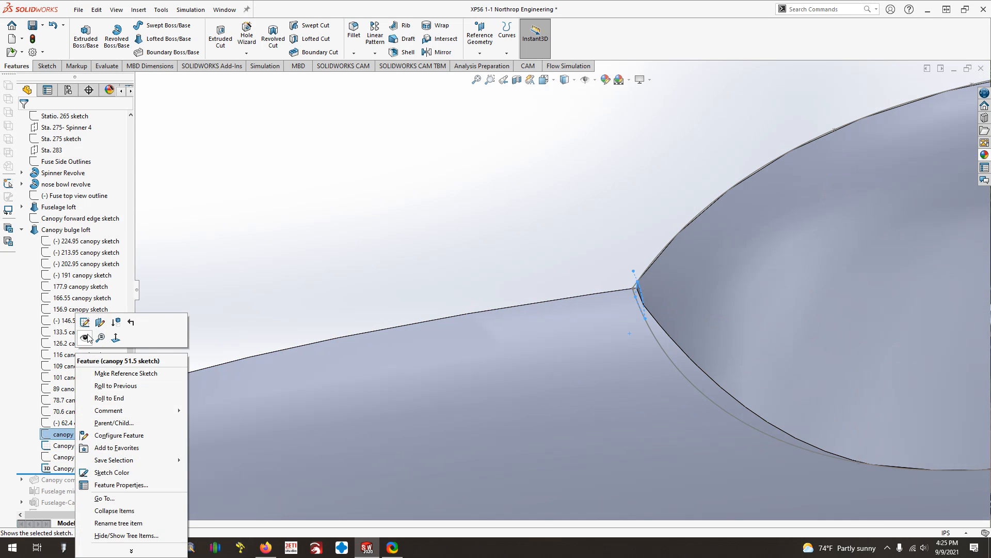
{"action": "left_click", "coordinate": [86, 324]}
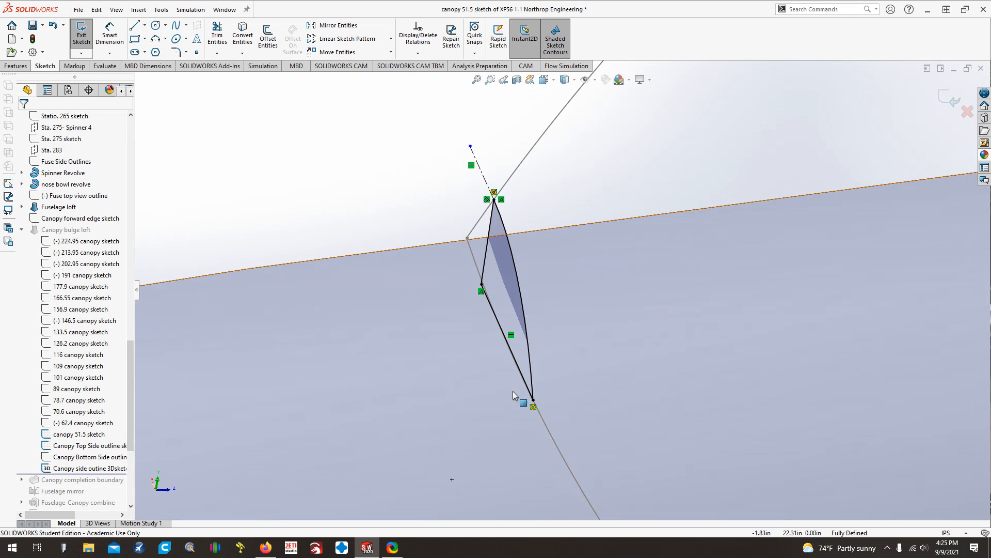
{"action": "key", "text": "Left"}
{"action": "key", "text": "Up"}
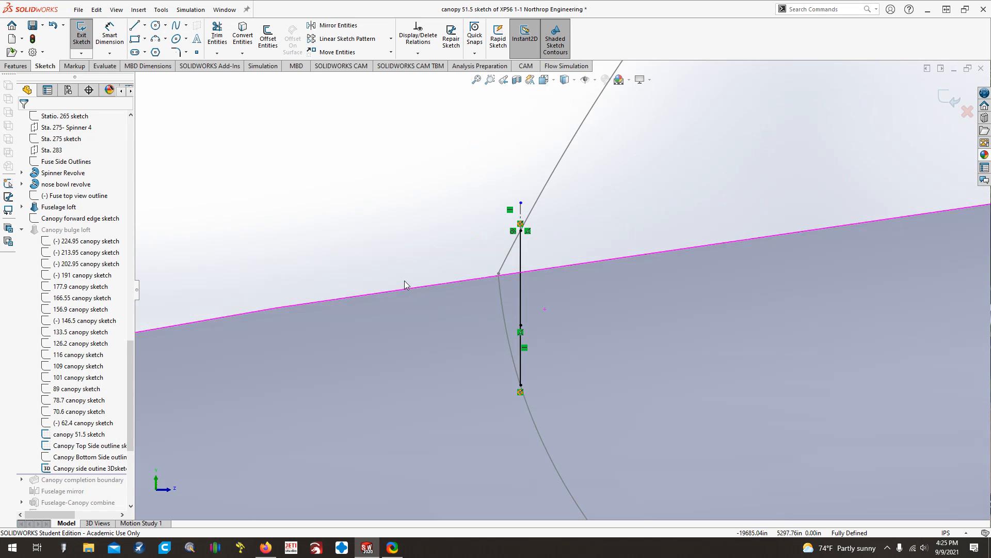
{"action": "key", "text": "ctrl+8"}
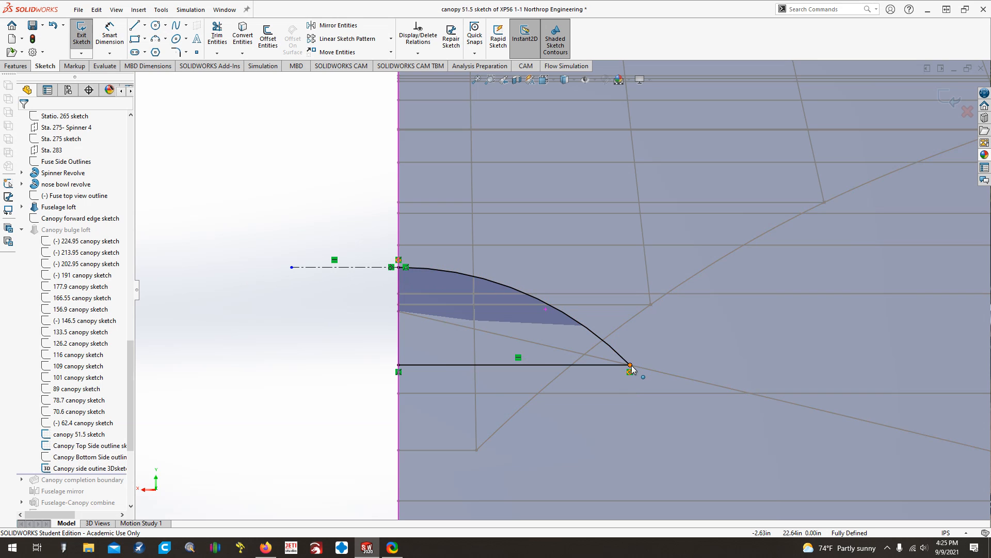
{"action": "key", "text": "Down"}
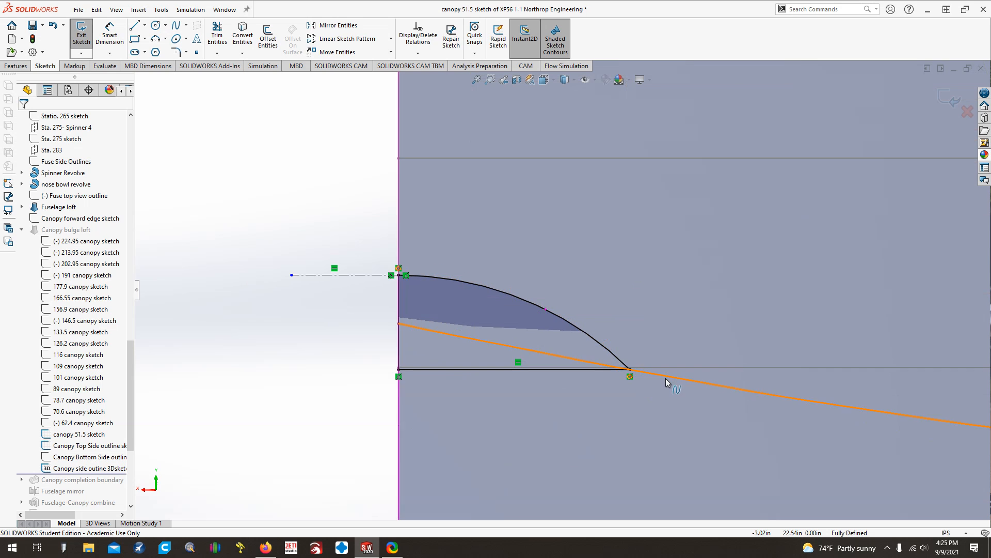
{"action": "key", "text": "Up"}
{"action": "key", "text": "Left"}
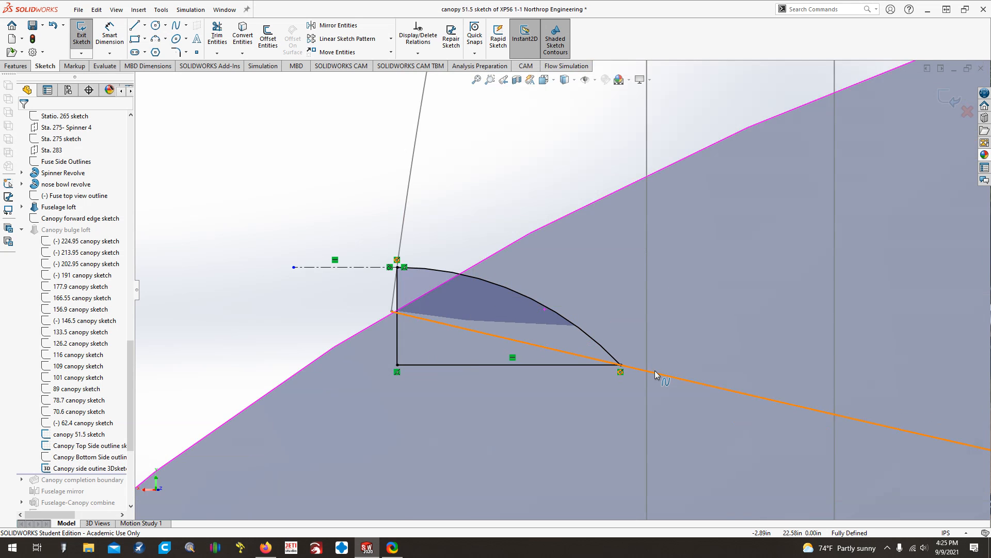
{"action": "key", "text": "Right"}
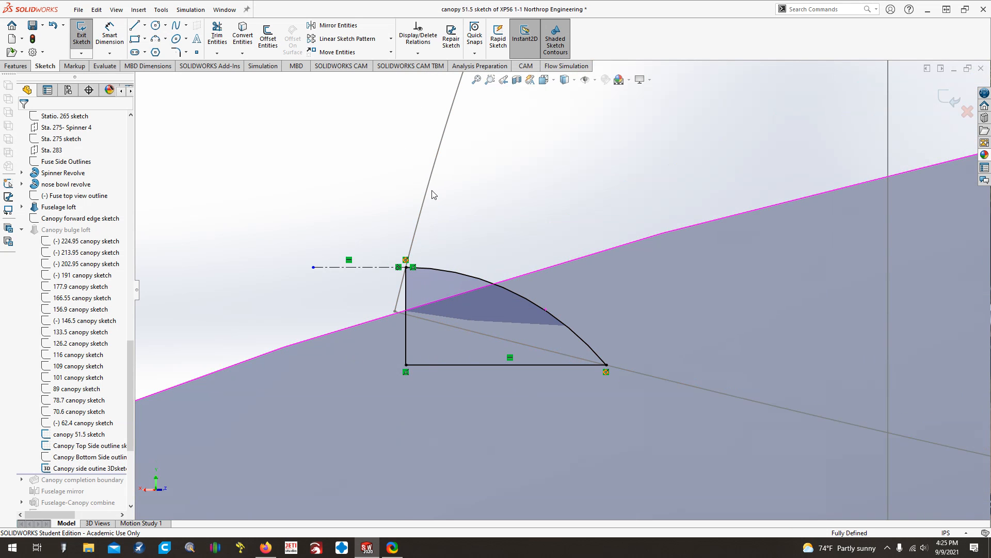
{"action": "left_click", "coordinate": [82, 42]}
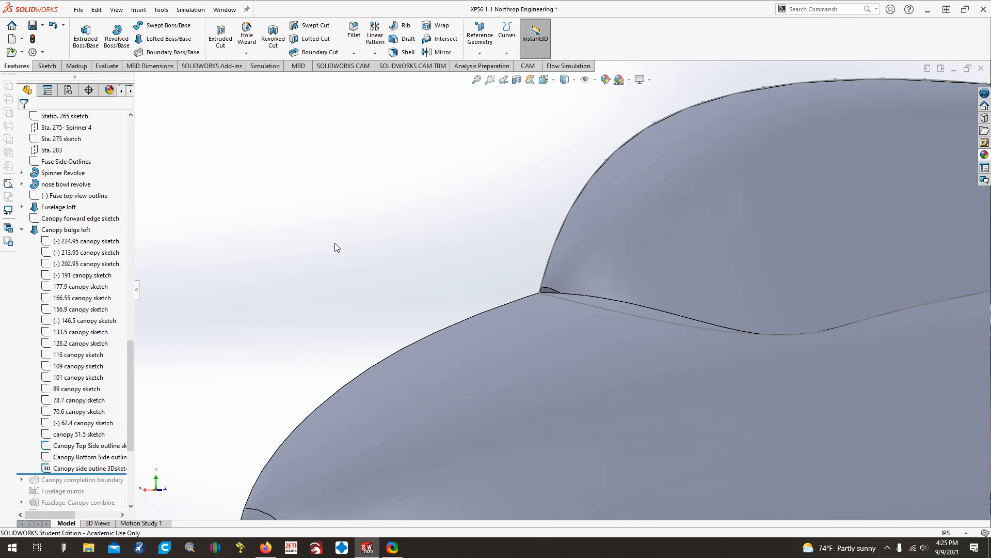
- Open the Canopy bulge loft's definition, review its profiles and guide curves along the whole canopy, and close it
{"action": "right_click", "coordinate": [66, 233]}
{"action": "left_click", "coordinate": [75, 199]}
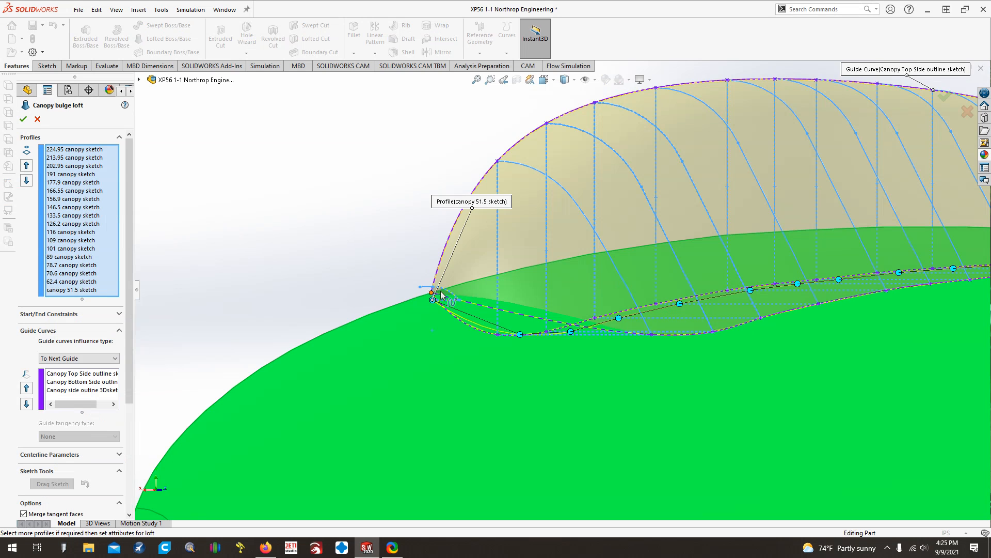
{"action": "scroll", "coordinate": [388, 253], "scroll_direction": "up", "scroll_amount": 5}
{"action": "key", "text": "ctrl+Left"}
{"action": "key", "text": "ctrl+Left"}
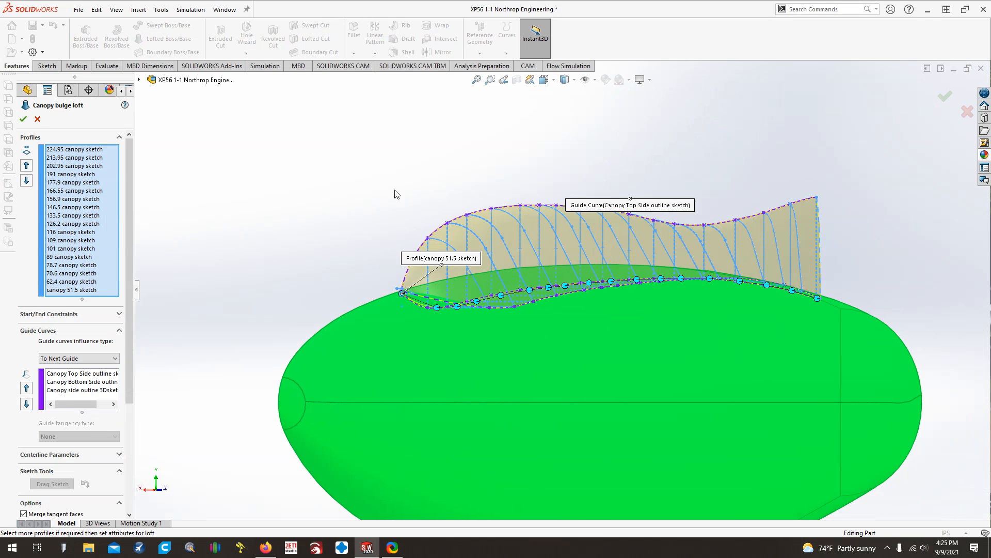
{"action": "key", "text": "Left"}
{"action": "key", "text": "Left"}
{"action": "key", "text": "Left"}
{"action": "key", "text": "Left"}
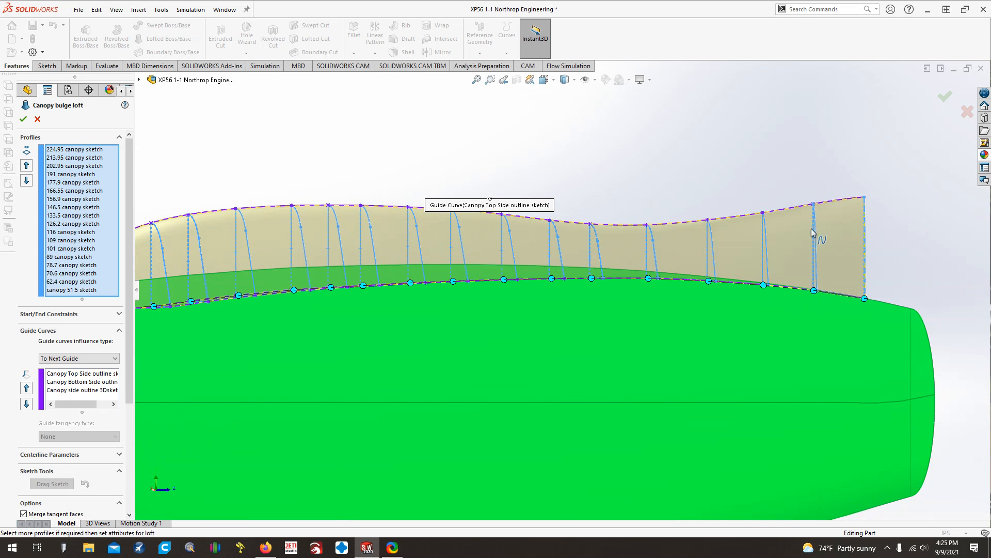
{"action": "key", "text": "Left"}
{"action": "scroll", "coordinate": [485, 219], "scroll_direction": "down", "scroll_amount": 2}
{"action": "scroll", "coordinate": [485, 218], "scroll_direction": "up", "scroll_amount": 2}
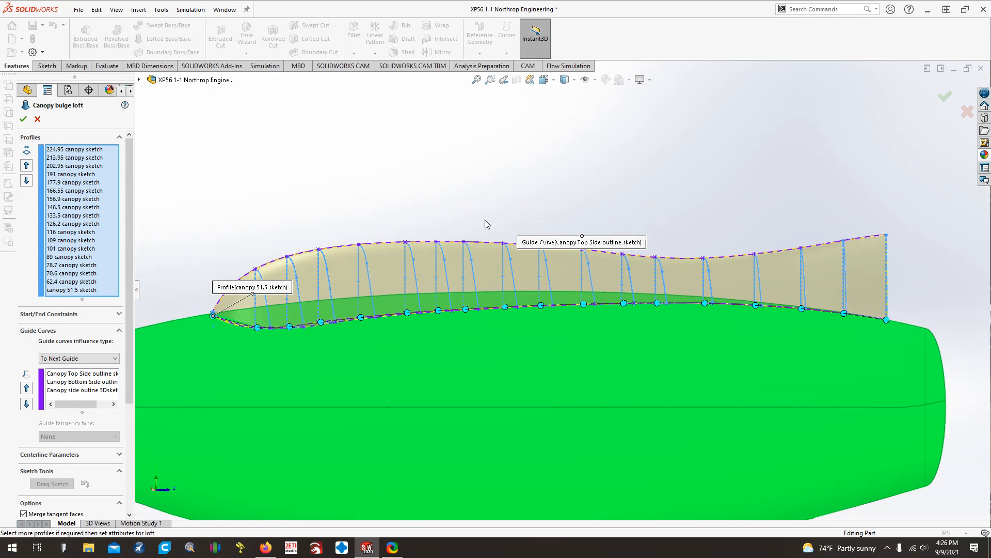
{"action": "left_click", "coordinate": [37, 120]}
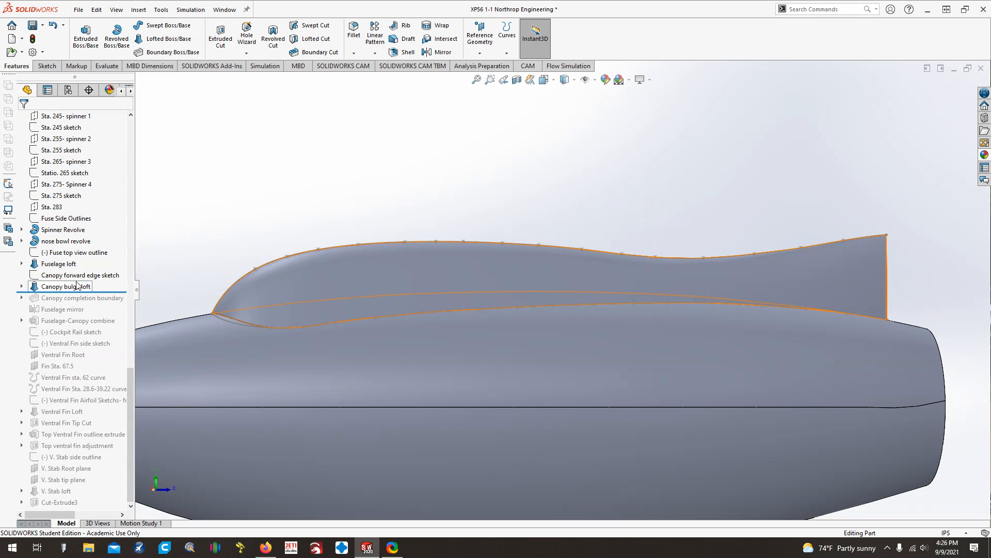
- Hide the Canopy Top Side outline sketch and the canopy side outline 3D sketch under the Canopy bulge loft
{"action": "left_click", "coordinate": [21, 286]}
{"action": "right_click", "coordinate": [96, 481]}
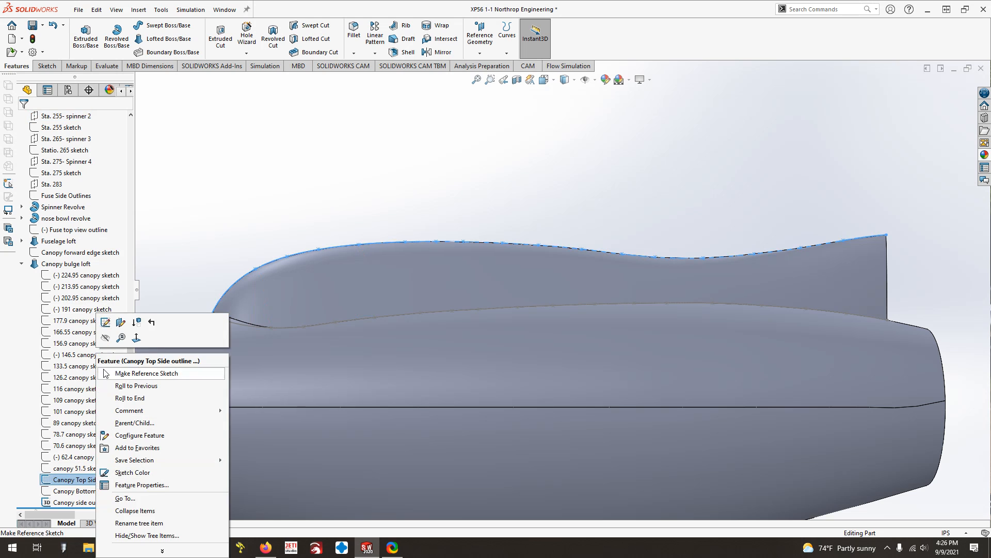
{"action": "key", "text": "Escape"}
{"action": "right_click", "coordinate": [71, 501]}
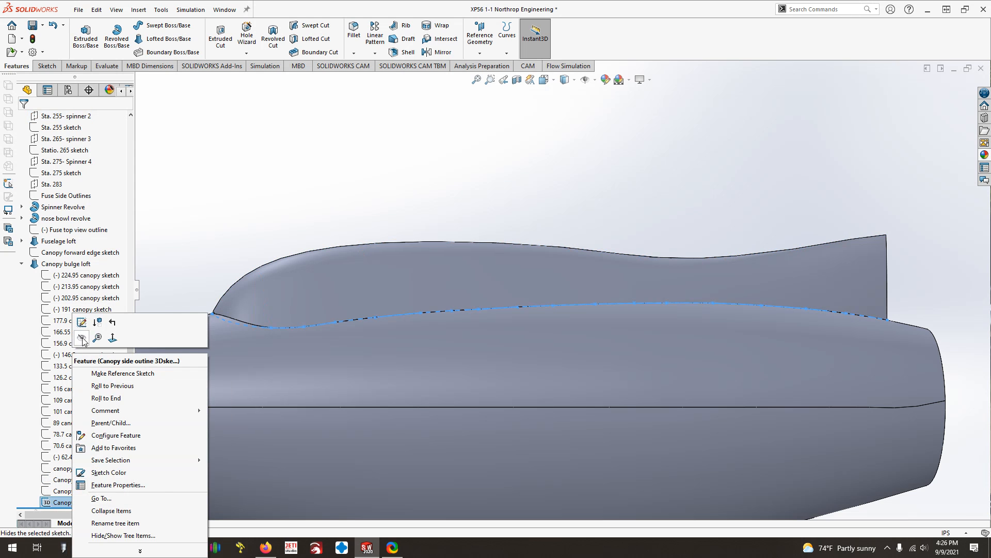
{"action": "left_click", "coordinate": [181, 265]}
- Examine the blunt forward tip of the canopy bulge where it meets the fuselage at close range
{"action": "left_click", "coordinate": [489, 79]}
{"action": "left_click_drag", "start_coordinate": [201, 299], "coordinate": [234, 324]}
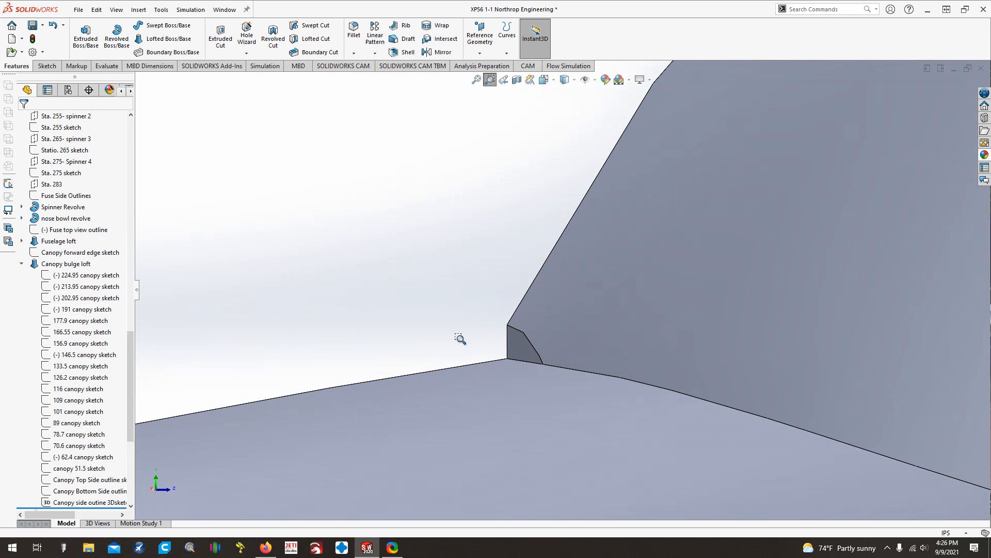
{"action": "scroll", "coordinate": [571, 356], "scroll_direction": "down", "scroll_amount": 1}
{"action": "scroll", "coordinate": [635, 385], "scroll_direction": "up", "scroll_amount": 1}
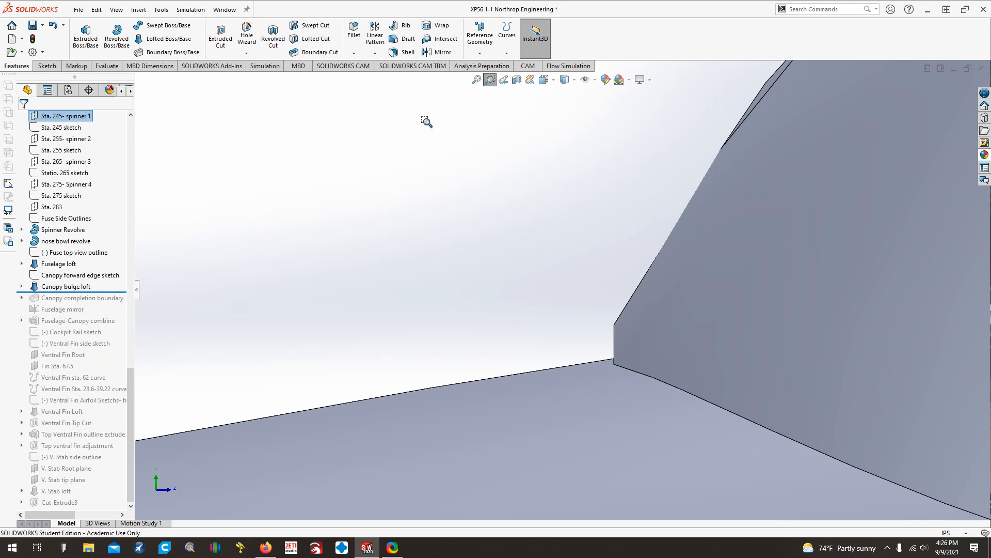
- Roll the model history forward to include the Canopy completion boundary feature and expand its sketches
{"action": "left_click", "coordinate": [476, 80]}
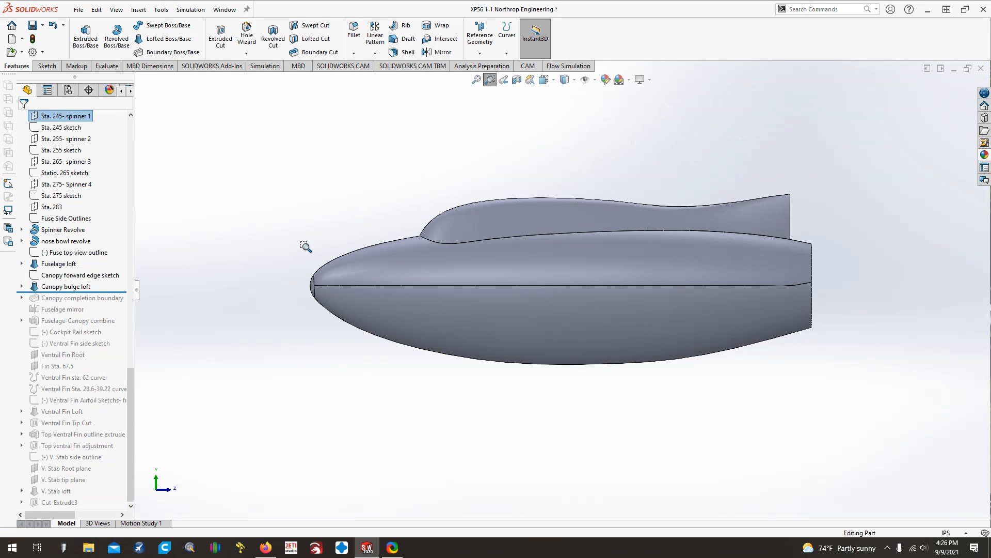
{"action": "left_click_drag", "start_coordinate": [121, 290], "coordinate": [121, 303]}
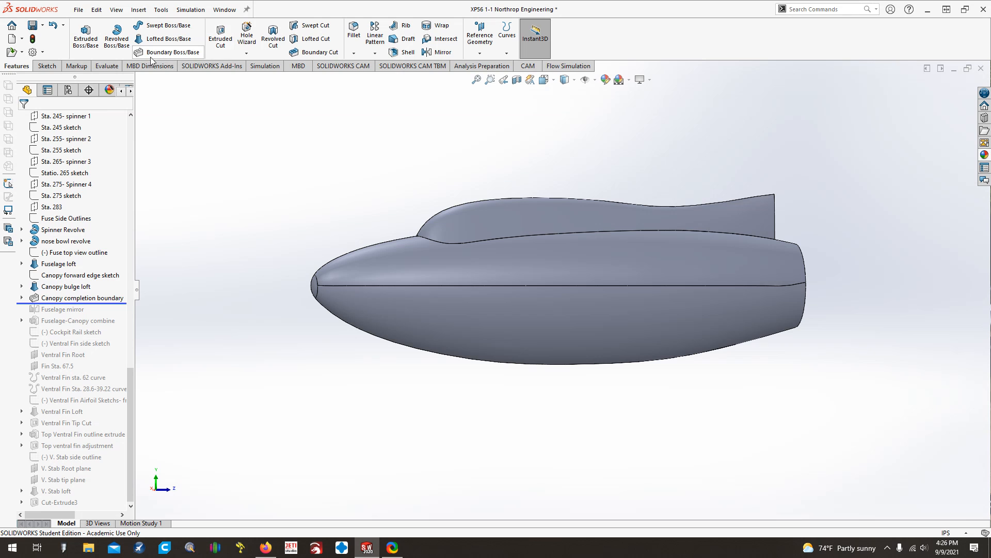
{"action": "left_click", "coordinate": [22, 298]}
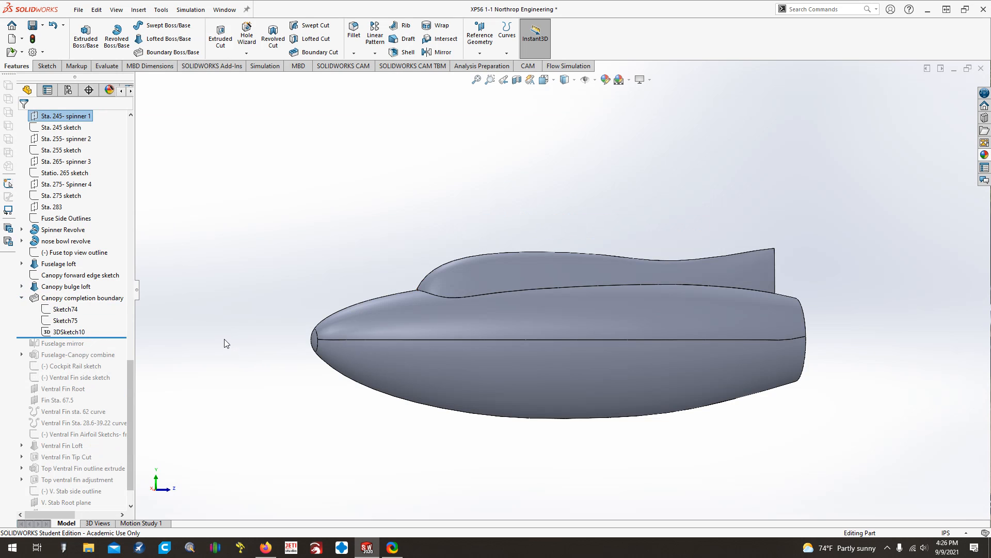
- Examine at close range how the canopy completion boundary closes the forward canopy tip onto the fuselage
{"action": "key", "text": "Left"}
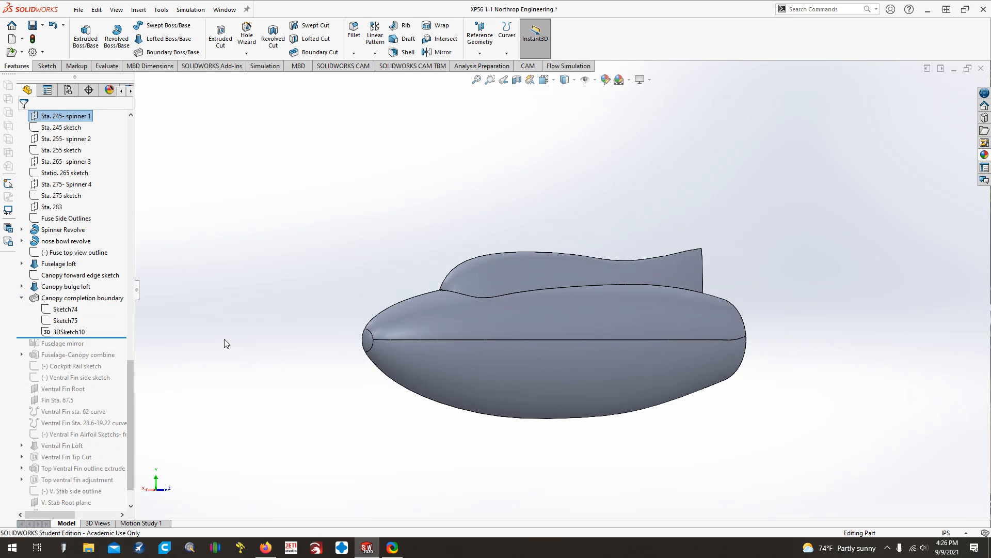
{"action": "left_click", "coordinate": [490, 80]}
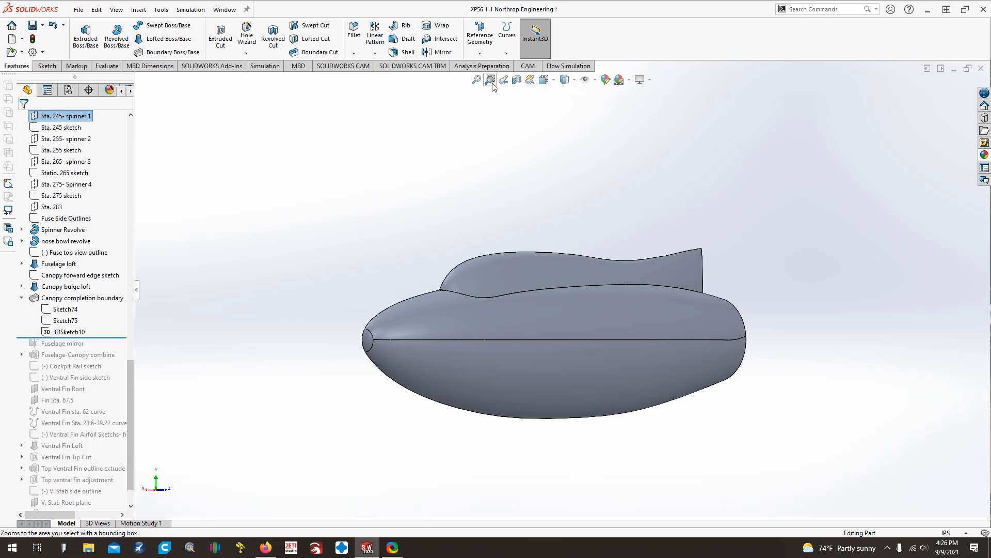
{"action": "left_click_drag", "start_coordinate": [394, 259], "coordinate": [481, 312]}
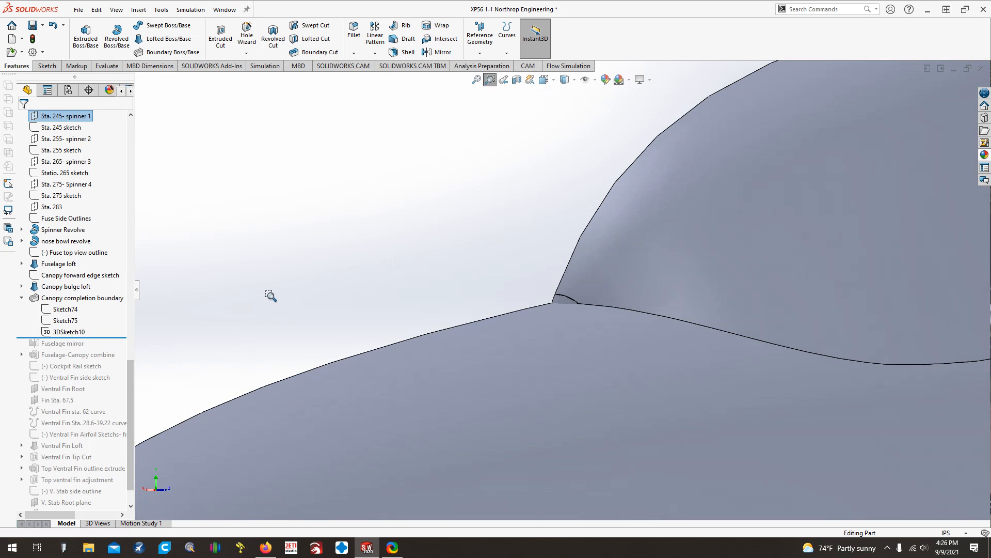
{"action": "key", "text": "Right"}
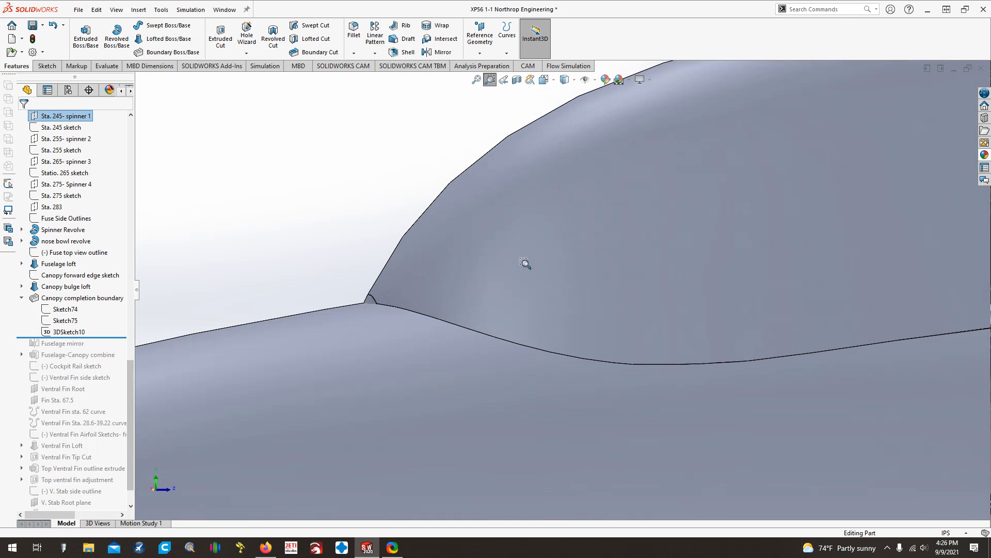
{"action": "left_click_drag", "start_coordinate": [355, 279], "coordinate": [421, 323]}
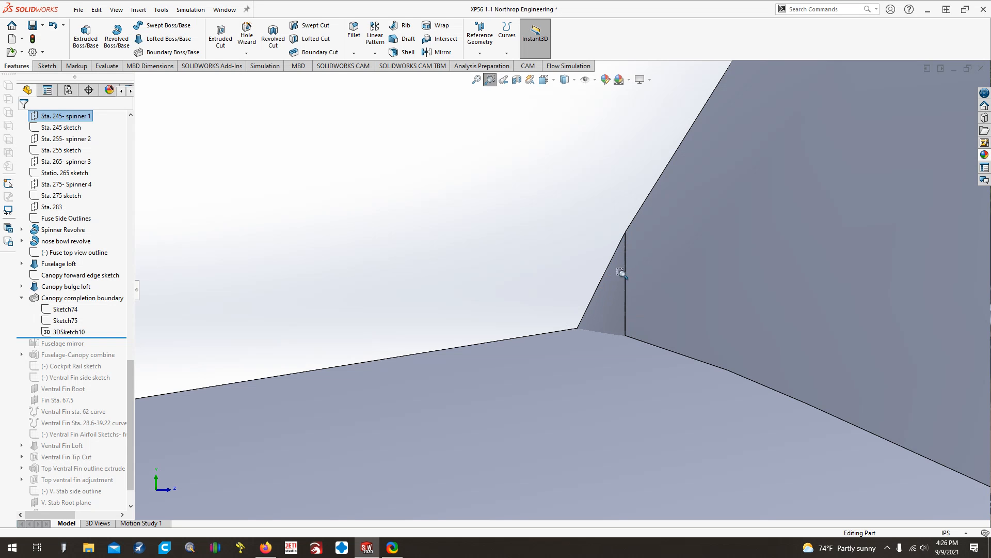
{"action": "scroll", "coordinate": [611, 289], "scroll_direction": "up", "scroll_amount": 3}
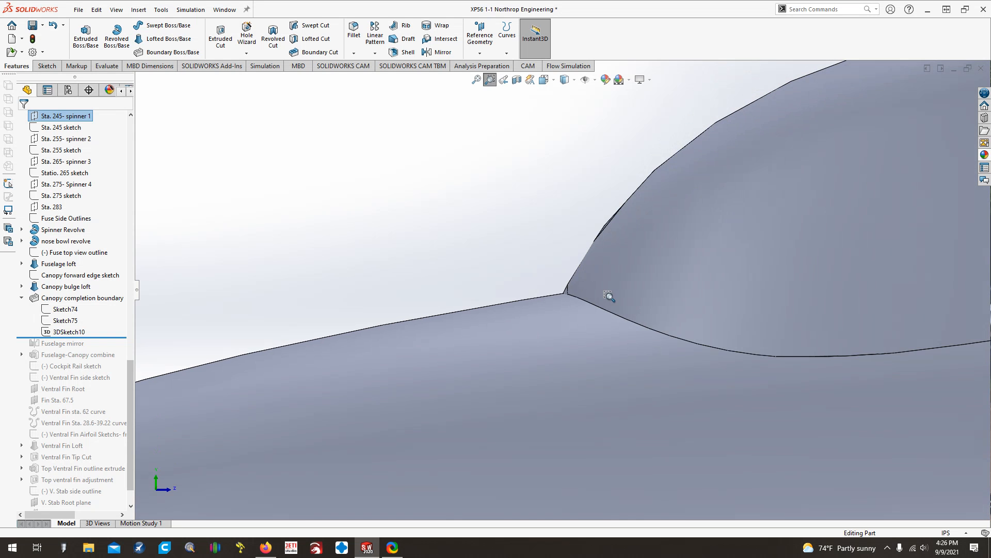
{"action": "scroll", "coordinate": [609, 296], "scroll_direction": "up", "scroll_amount": 4}
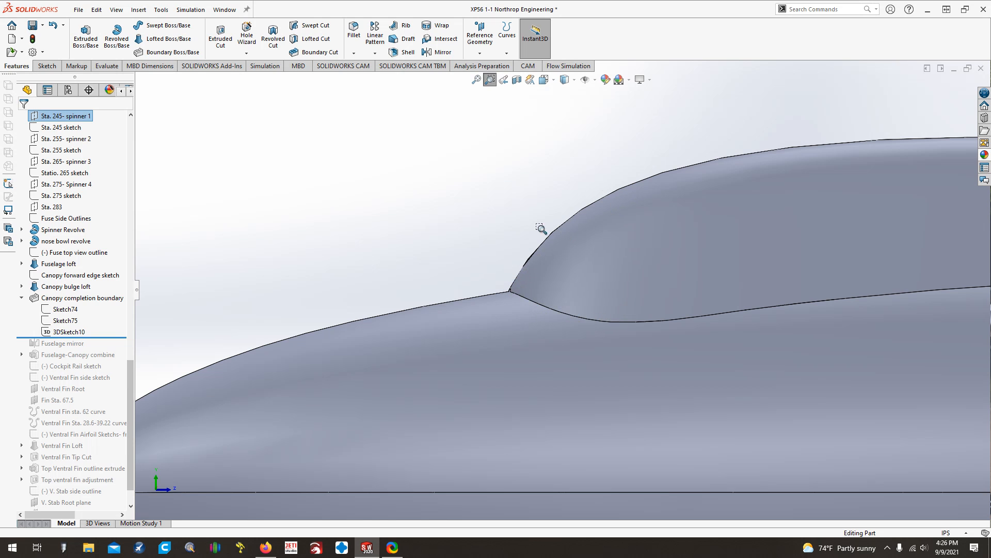
{"action": "key", "text": "ctrl+Left"}
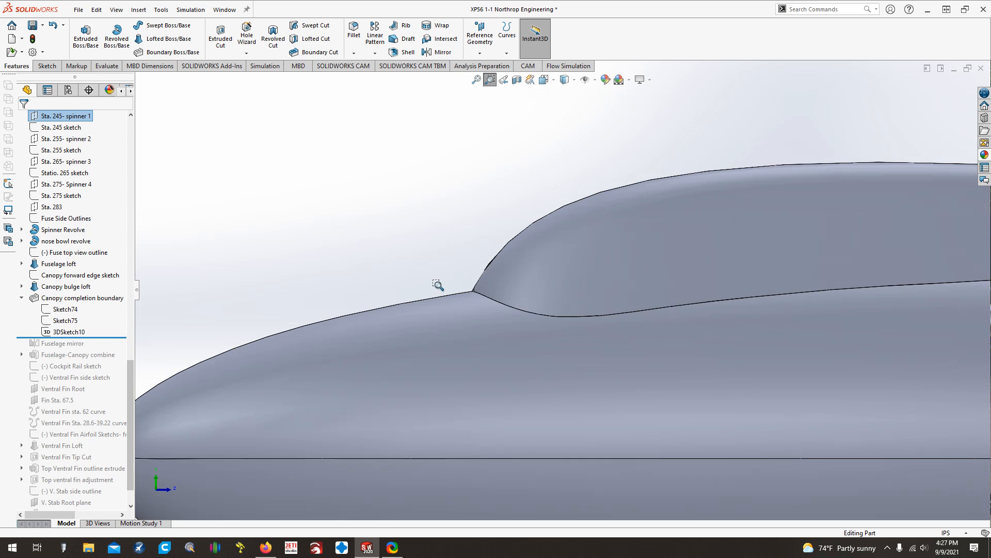
{"action": "scroll", "coordinate": [437, 285], "scroll_direction": "up", "scroll_amount": 8}
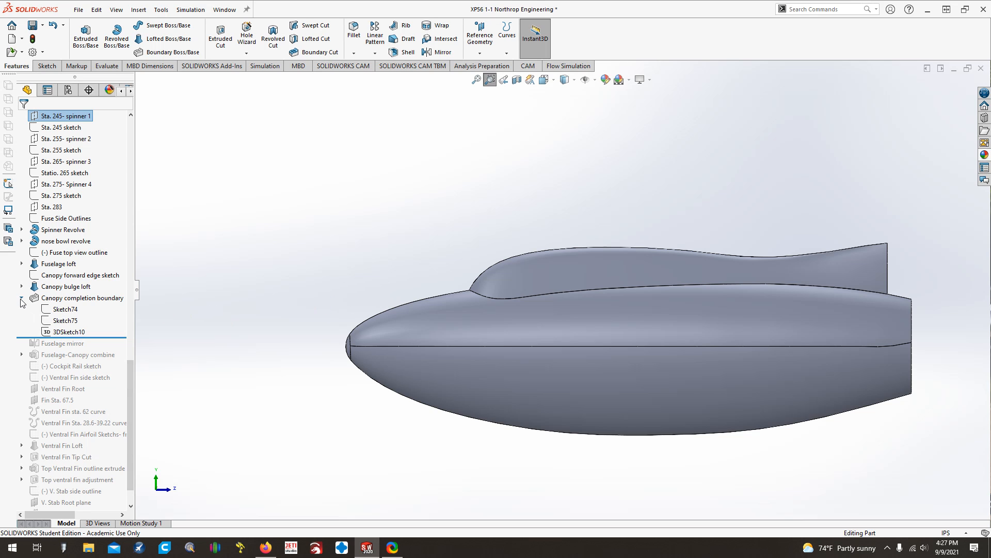
- Highlight the Canopy completion boundary at the canopy's forward tip and collapse its sketches in the feature tree
{"action": "left_click", "coordinate": [62, 300]}
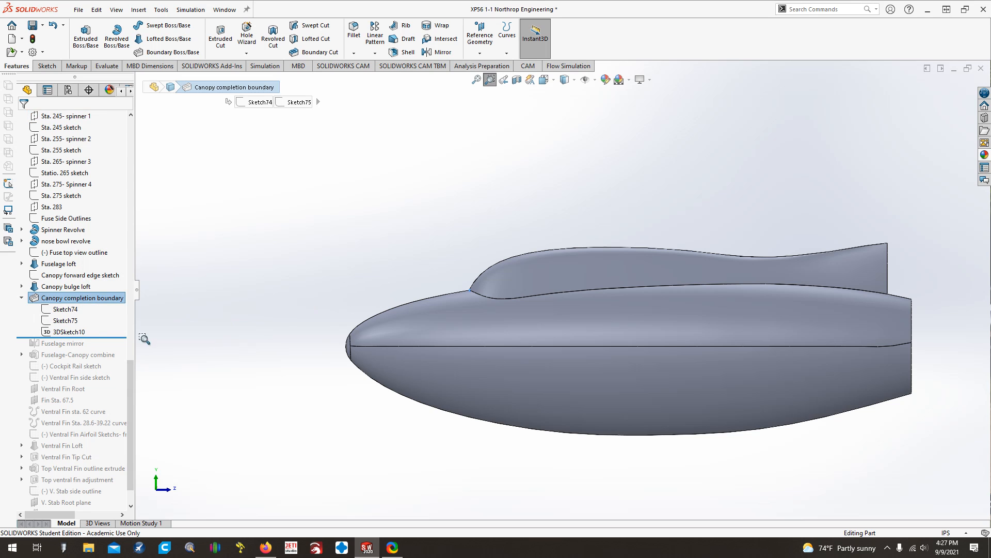
{"action": "left_click", "coordinate": [20, 299]}
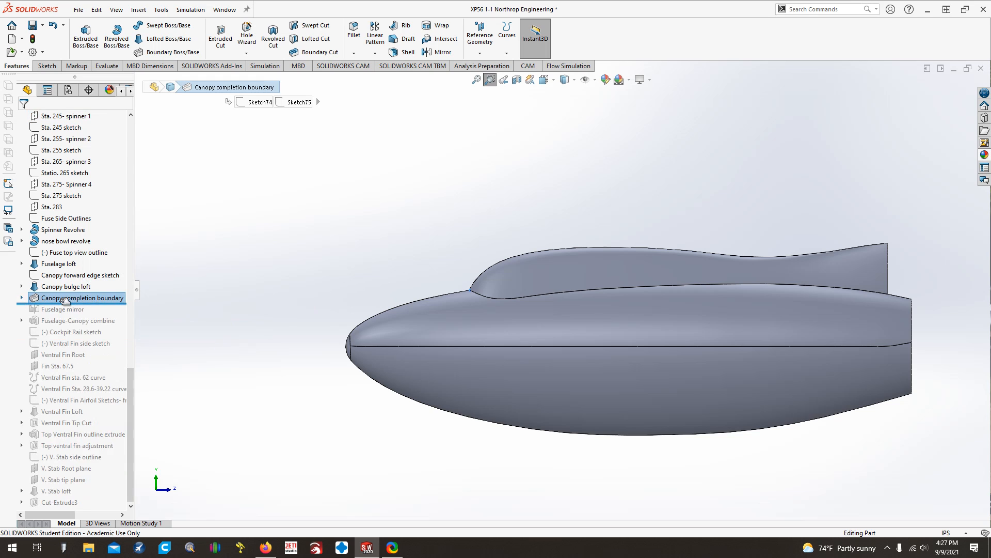
{"action": "scroll", "coordinate": [326, 305], "scroll_direction": "down", "scroll_amount": 2}
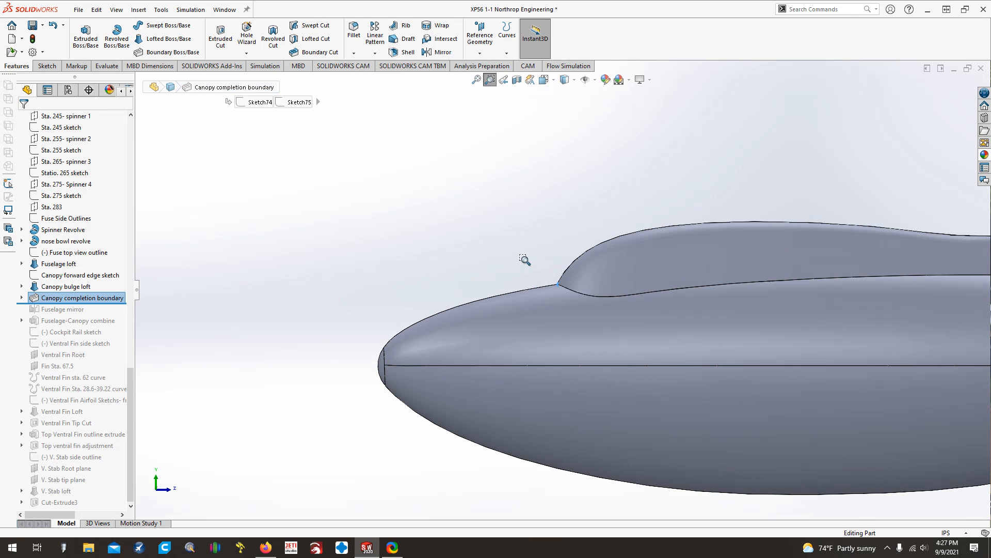
{"action": "left_click", "coordinate": [549, 267]}
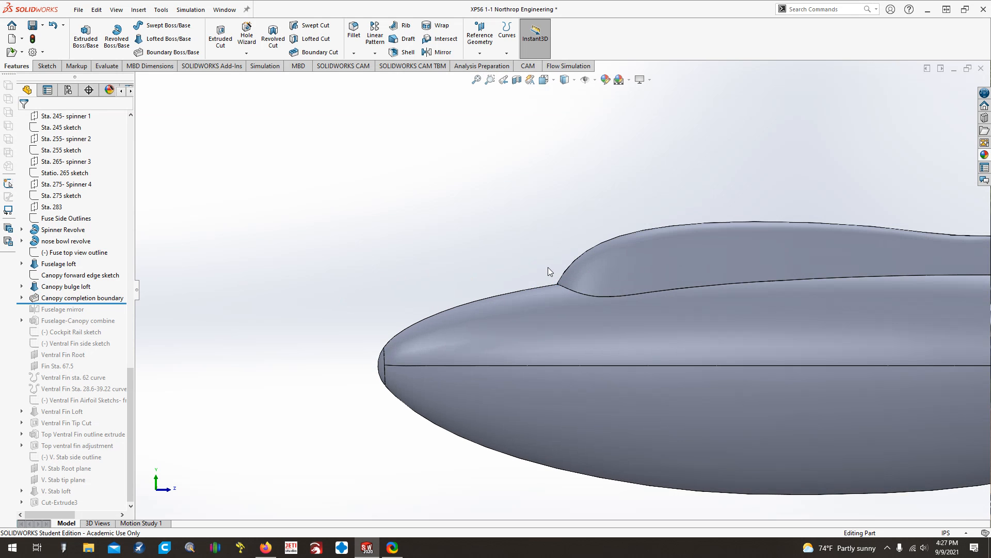
- Roll the model history forward to include the Fuselage mirror feature
{"action": "key", "text": "ctrl+Left"}
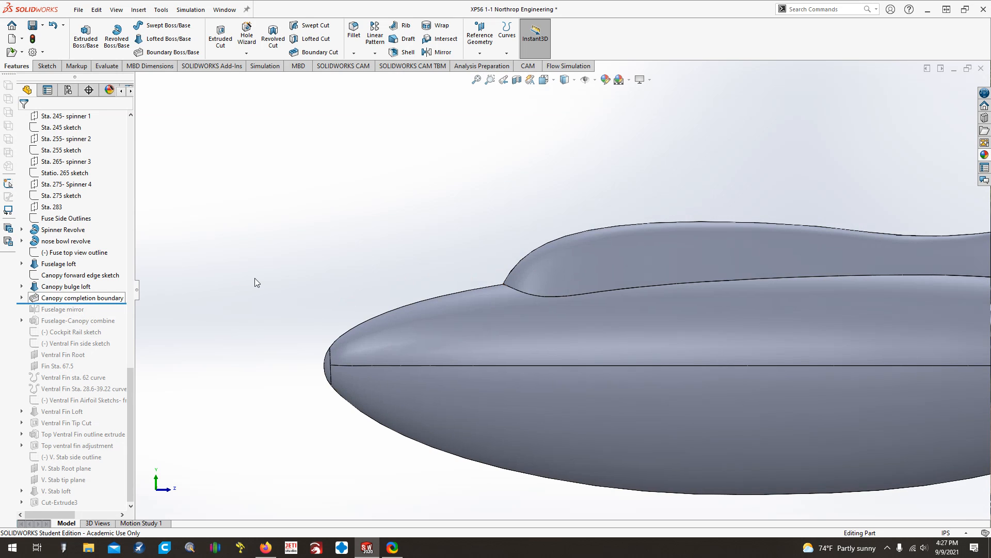
{"action": "key", "text": "ctrl+Left"}
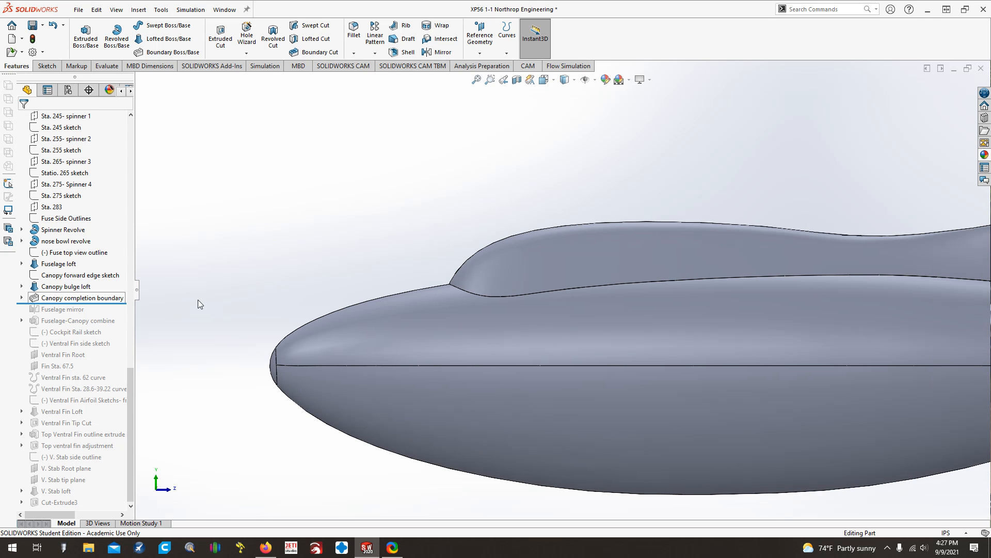
{"action": "key", "text": "f"}
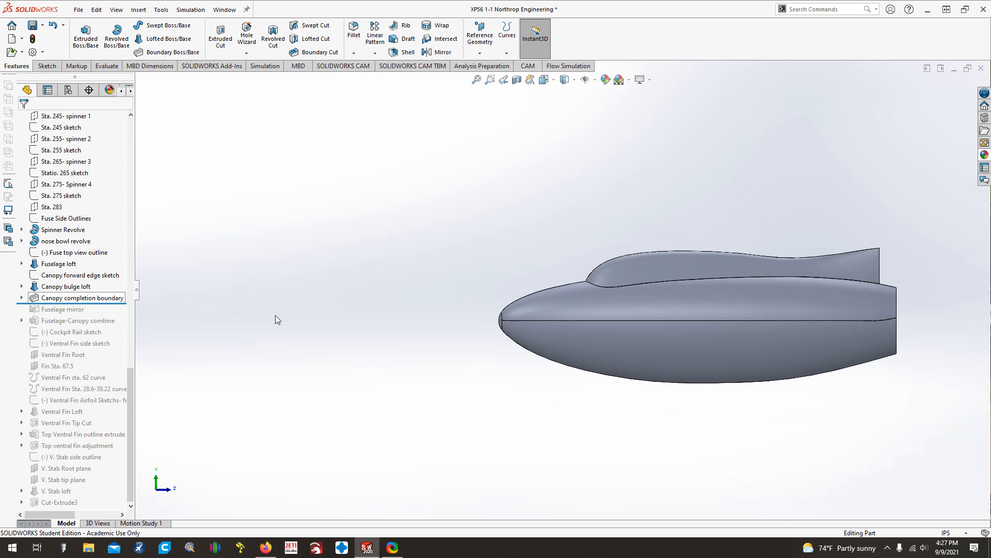
{"action": "key", "text": "Right"}
{"action": "key", "text": "Right"}
{"action": "key", "text": "Right"}
{"action": "key", "text": "Right"}
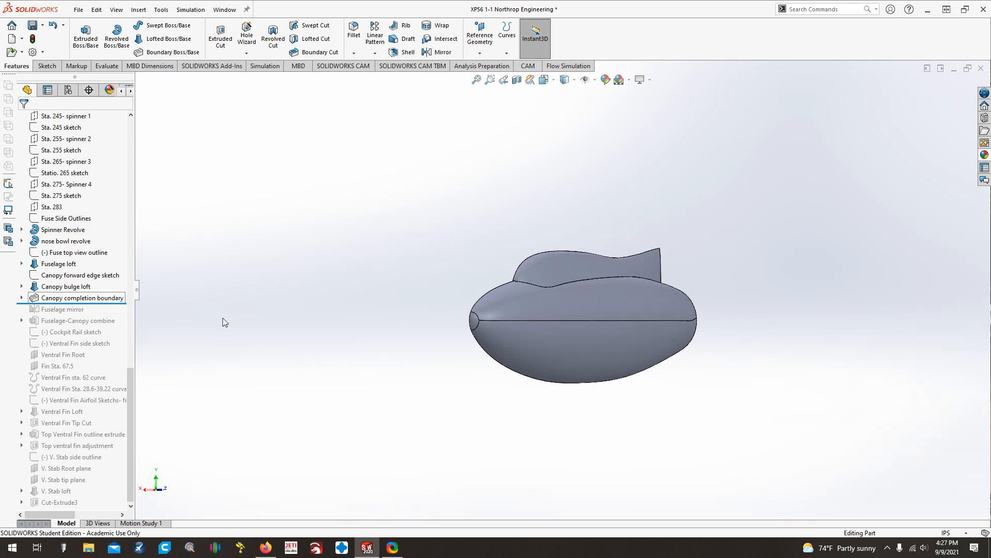
{"action": "left_click_drag", "start_coordinate": [103, 304], "coordinate": [74, 315]}
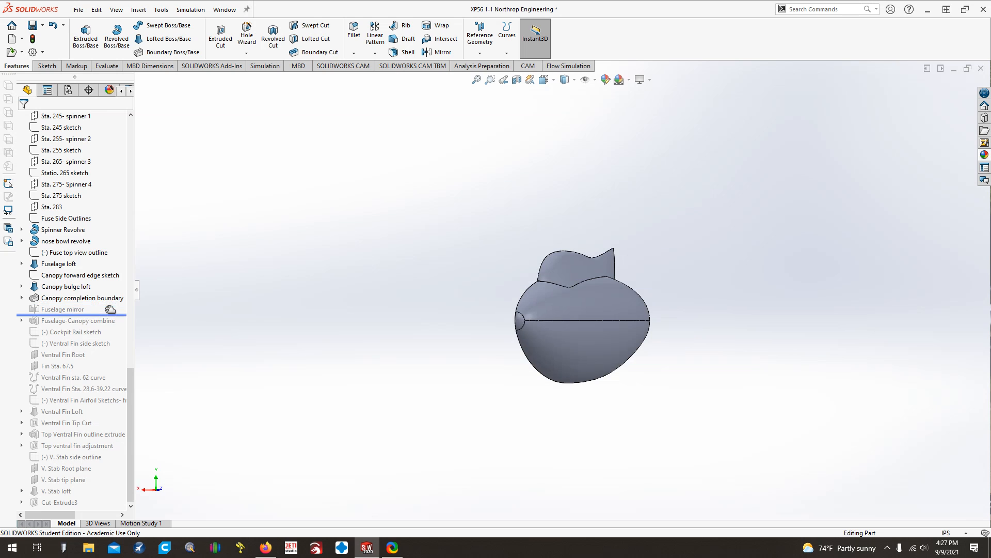
- Open the Fuselage mirror's definition, review its mirror face and bodies to mirror from all around, and close it
{"action": "right_click", "coordinate": [74, 315]}
{"action": "left_click", "coordinate": [84, 302]}
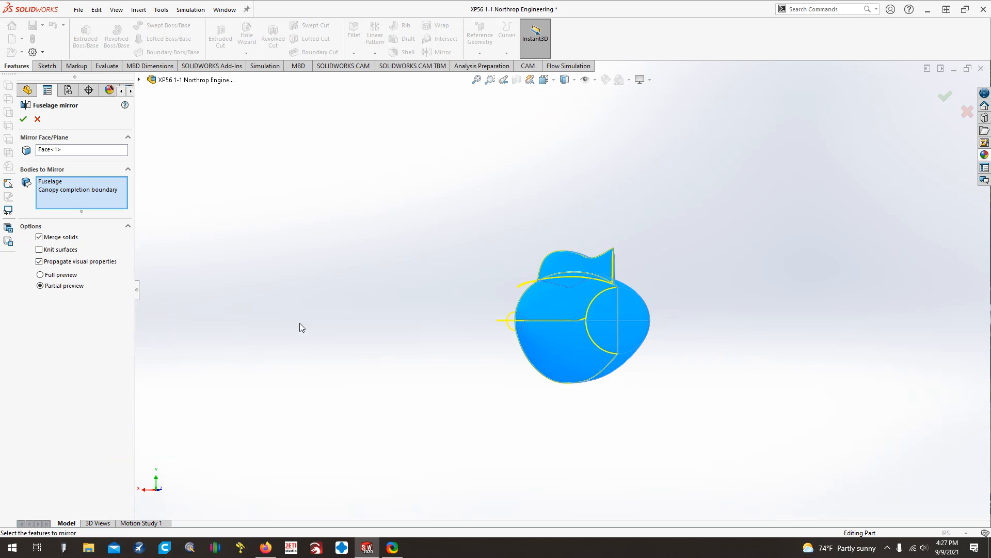
{"action": "key", "text": "Right"}
{"action": "key", "text": "Right"}
{"action": "key", "text": "Right"}
{"action": "key", "text": "Right"}
{"action": "key", "text": "Right"}
{"action": "key", "text": "Right"}
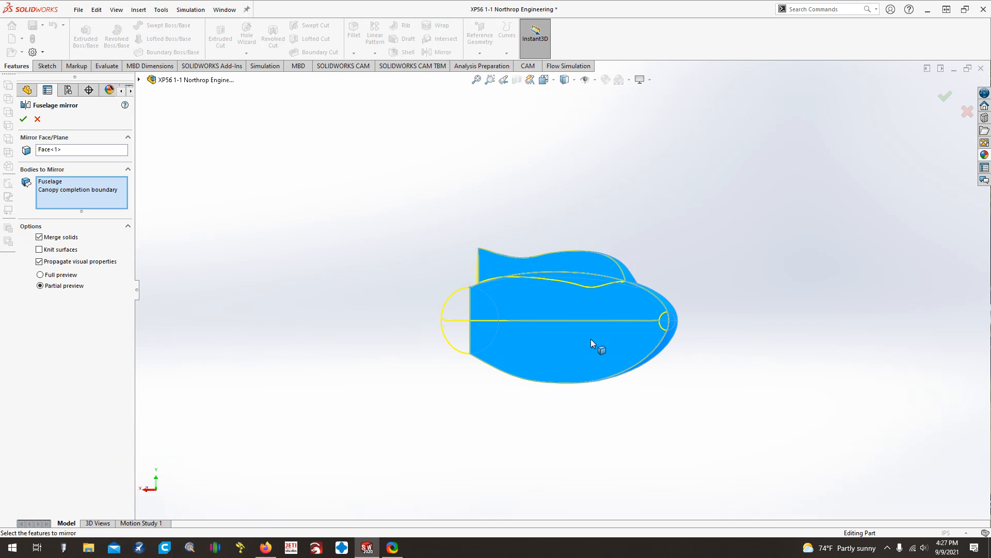
{"action": "key", "text": "Right"}
{"action": "key", "text": "Right"}
{"action": "key", "text": "Right"}
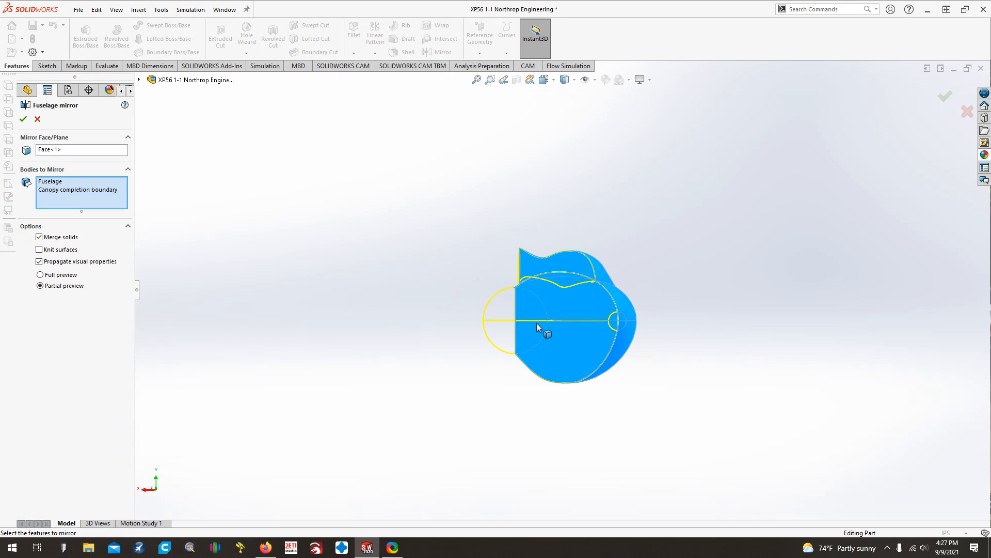
{"action": "key", "text": "Right"}
{"action": "key", "text": "Right"}
{"action": "key", "text": "Right"}
{"action": "key", "text": "Right"}
{"action": "key", "text": "Right"}
{"action": "key", "text": "Right"}
{"action": "key", "text": "Right"}
{"action": "key", "text": "Right"}
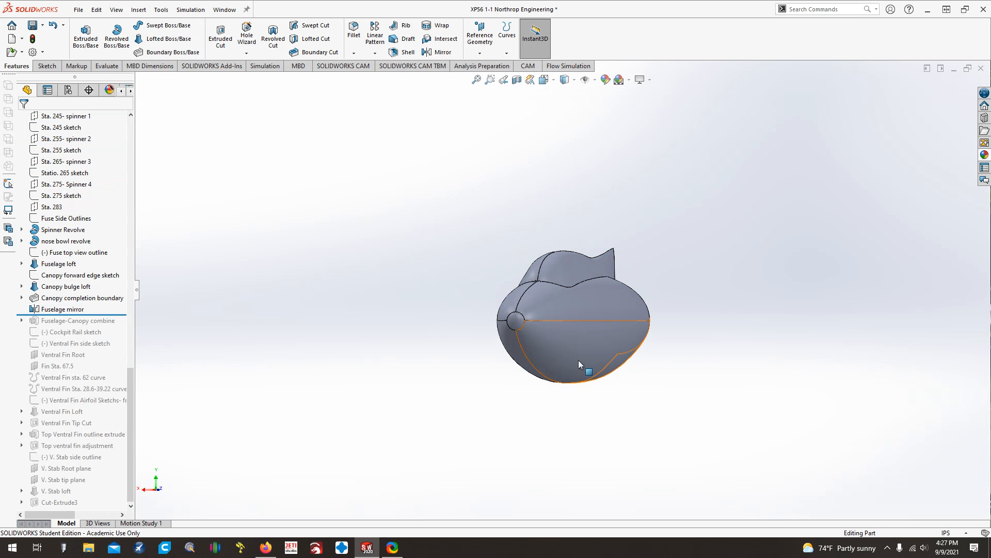
- Display surface curvature on the mirrored fuselage, examine it from the side, front and above, and turn it off
{"action": "key", "text": "Left"}
{"action": "key", "text": "Left"}
{"action": "key", "text": "Left"}
{"action": "key", "text": "Left"}
{"action": "key", "text": "Left"}
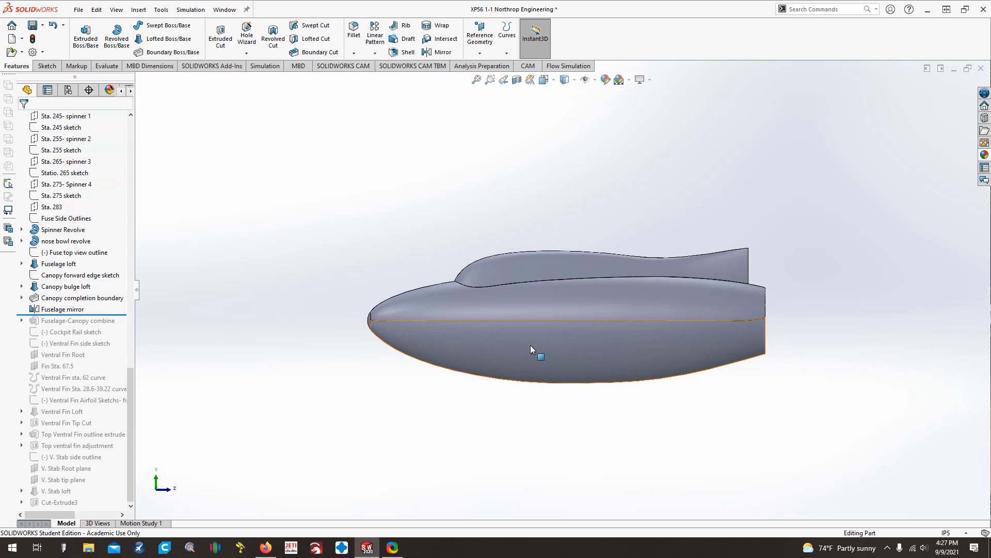
{"action": "left_click", "coordinate": [106, 65]}
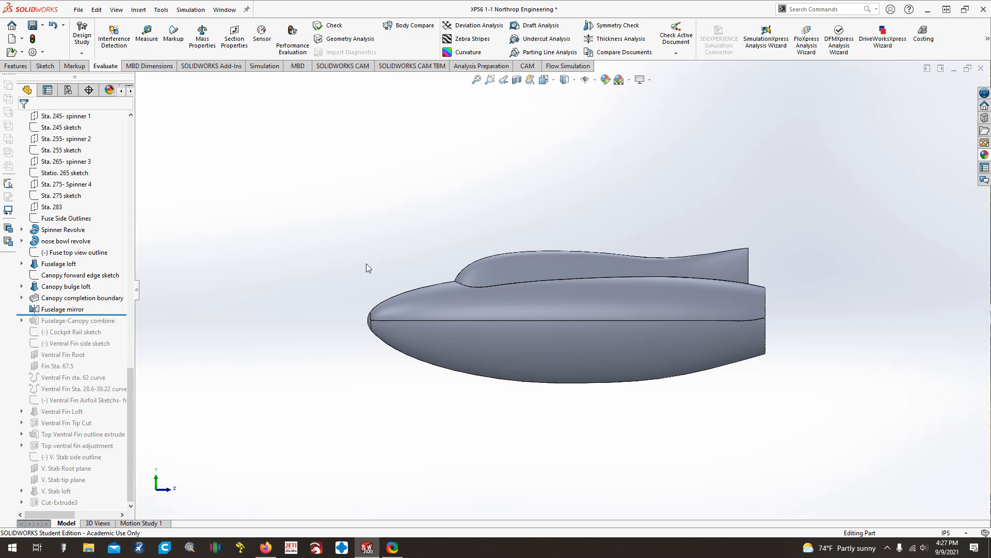
{"action": "left_click", "coordinate": [469, 52]}
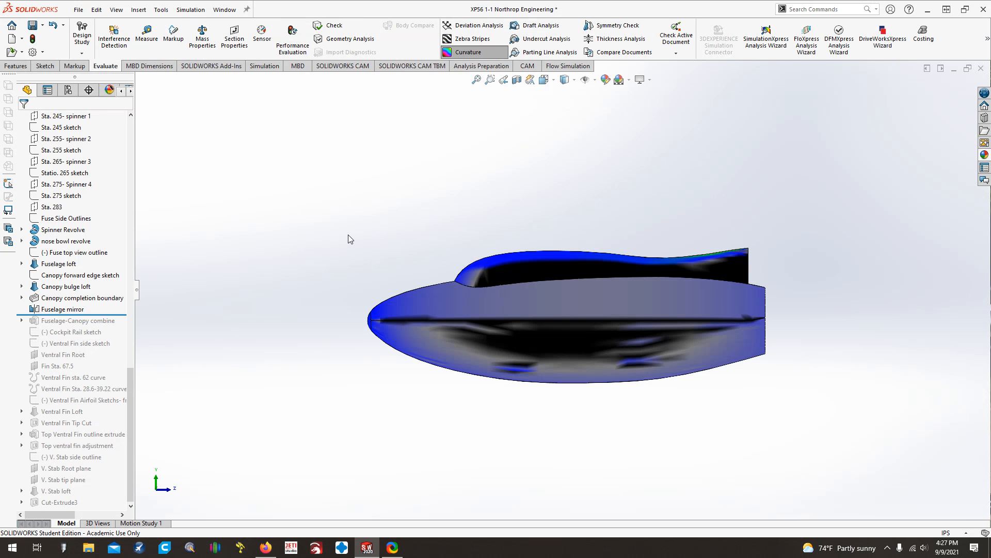
{"action": "mouse_move", "coordinate": [531, 259]}
{"action": "key", "text": "Right"}
{"action": "key", "text": "Right"}
{"action": "key", "text": "Right"}
{"action": "key", "text": "Right"}
{"action": "key", "text": "Right"}
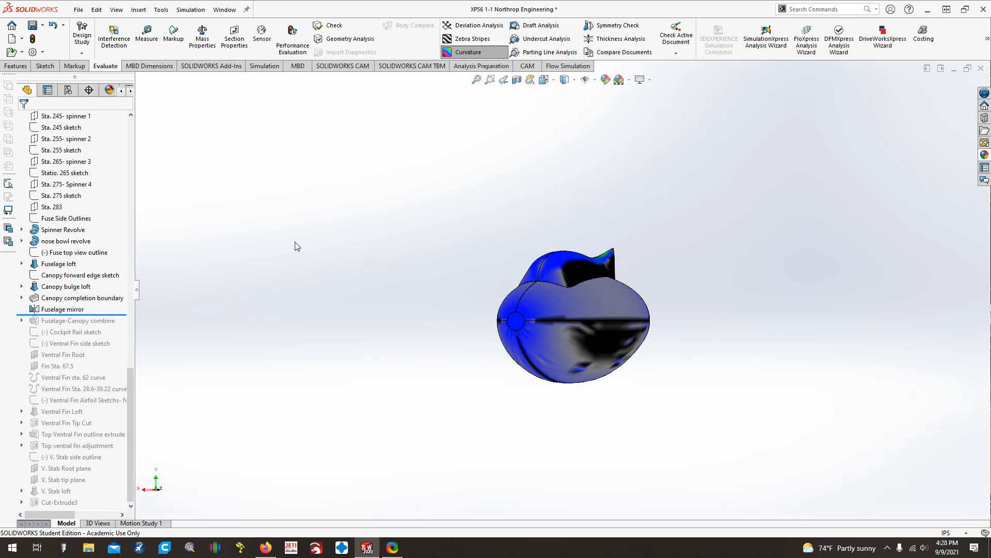
{"action": "key", "text": "Right"}
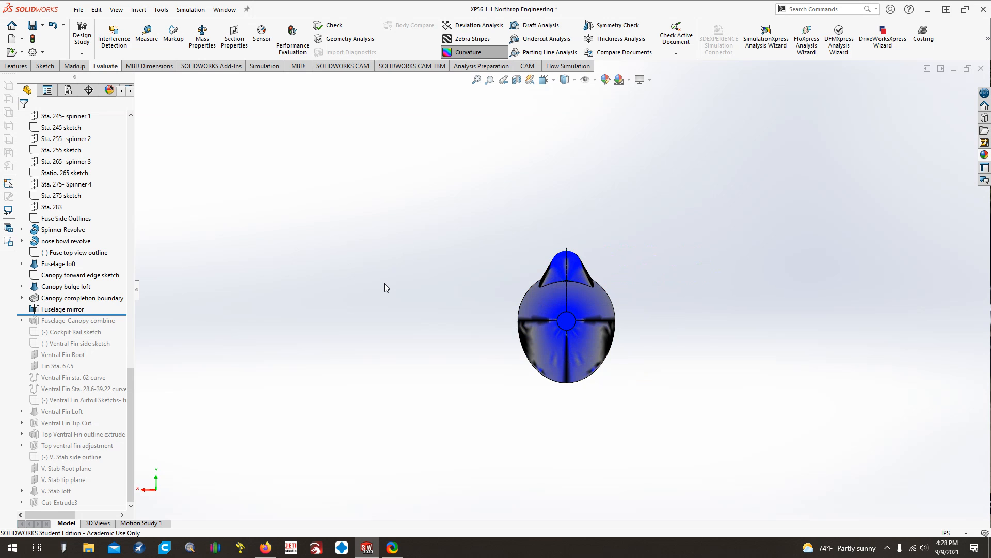
{"action": "key", "text": "Down"}
{"action": "key", "text": "Down"}
{"action": "key", "text": "Down"}
{"action": "key", "text": "Down"}
{"action": "key", "text": "Down"}
{"action": "key", "text": "Down"}
{"action": "key", "text": "Down"}
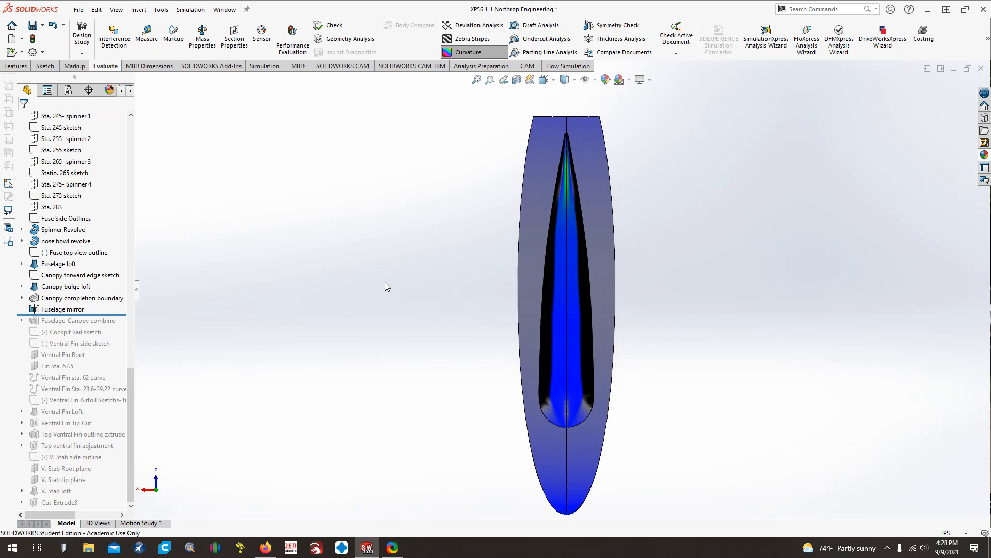
{"action": "key", "text": "Down"}
{"action": "left_click", "coordinate": [456, 53]}
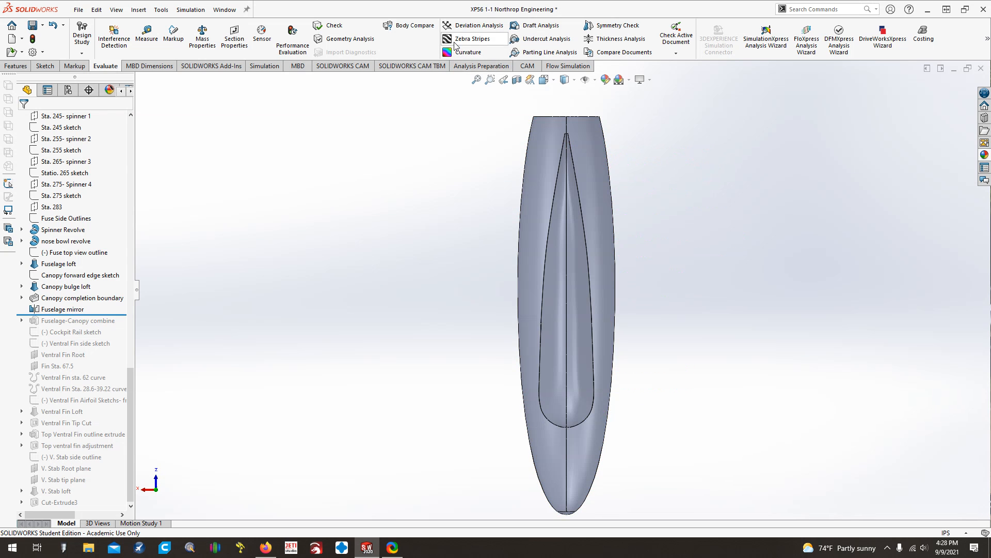
- Apply horizontal zebra stripes to the fuselage and canopy, check them from above, front and side, and turn them off
{"action": "left_click", "coordinate": [467, 39]}
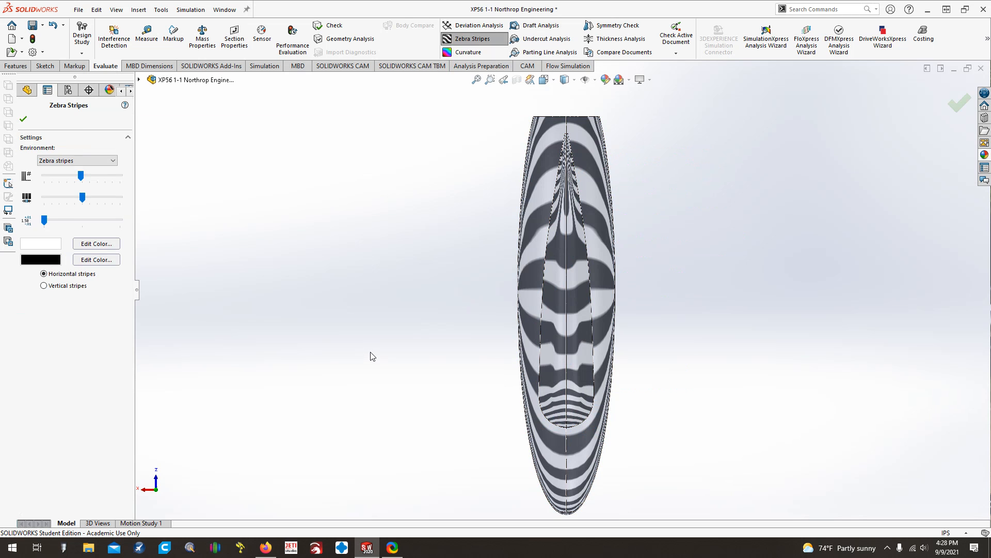
{"action": "key", "text": "Return"}
{"action": "key", "text": "ctrl+1"}
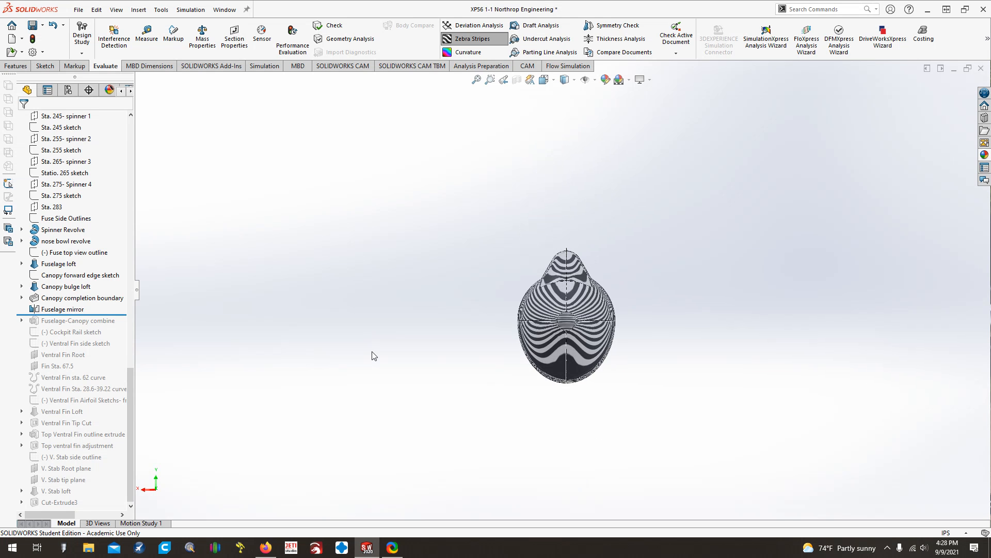
{"action": "key", "text": "ctrl+3"}
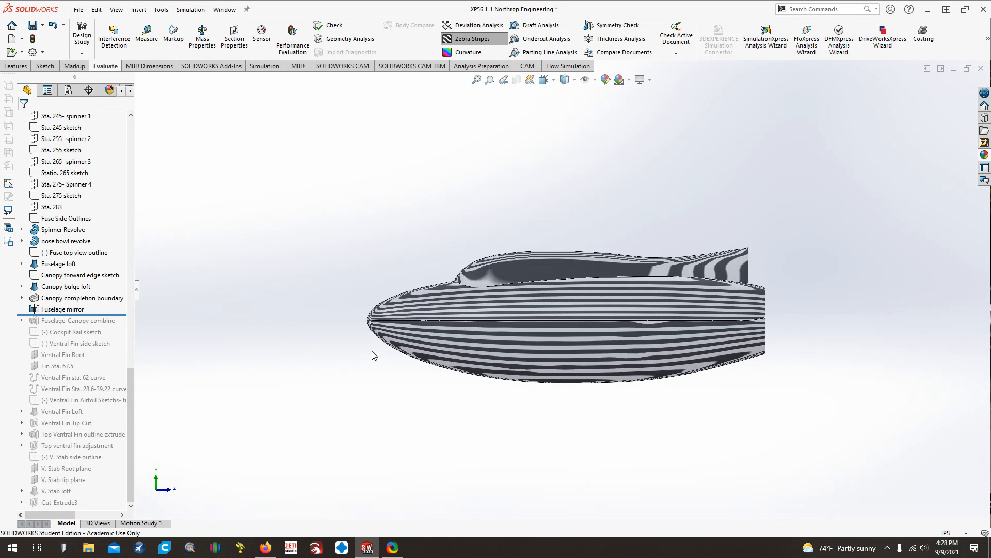
{"action": "left_click", "coordinate": [471, 39]}
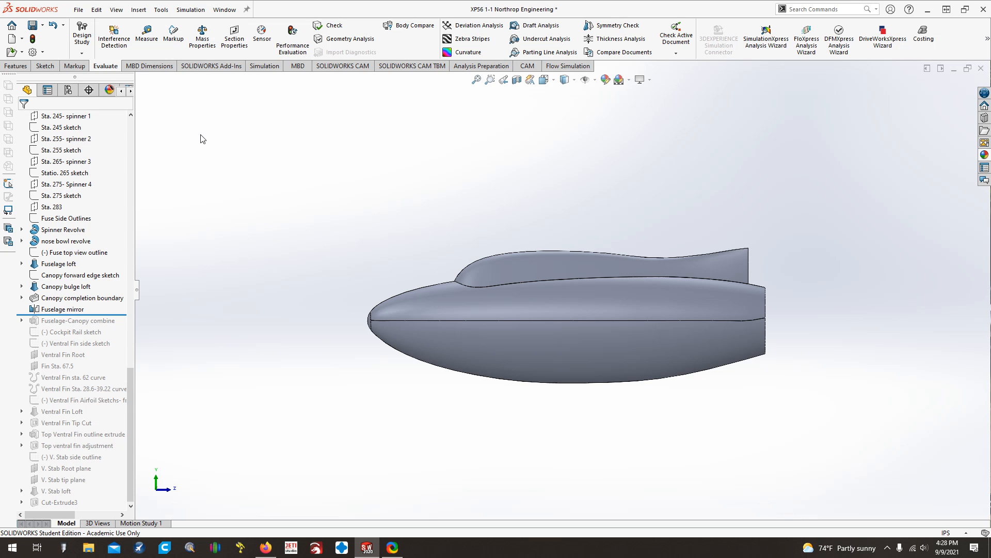
- Roll the model history forward to include the Fuselage-Canopy combine feature
{"action": "key", "text": "Right"}
{"action": "key", "text": "Right"}
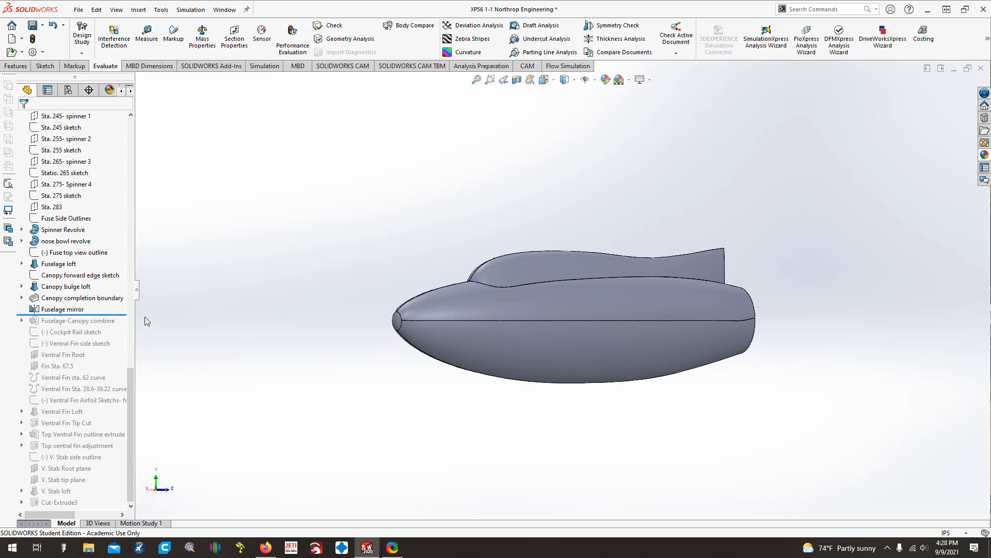
{"action": "key", "text": "Right"}
{"action": "left_click_drag", "start_coordinate": [126, 323], "coordinate": [124, 326]}
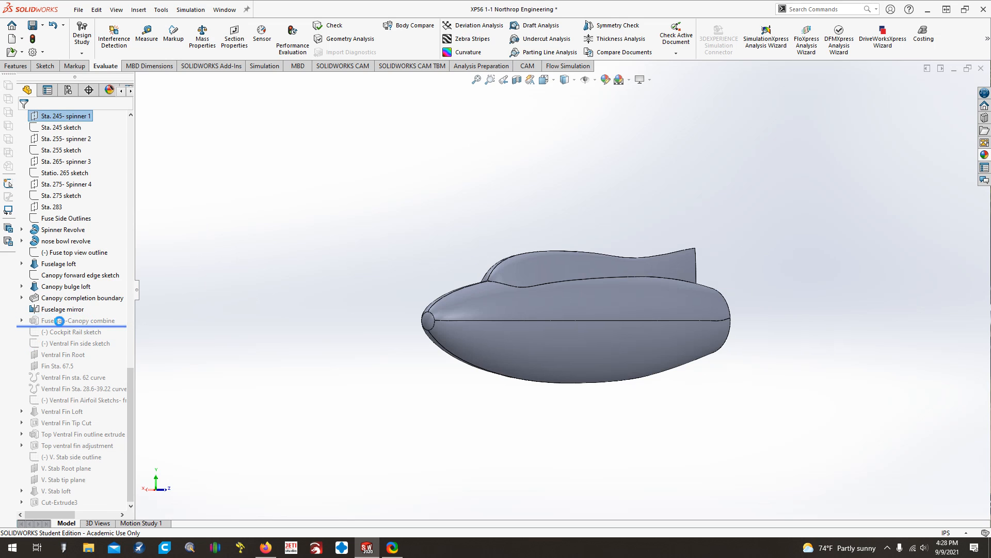
- Open the Fuselage-Canopy combine's definition, review its two blind extrusion directions and selected bodies, and close it without changes
{"action": "right_click", "coordinate": [61, 322]}
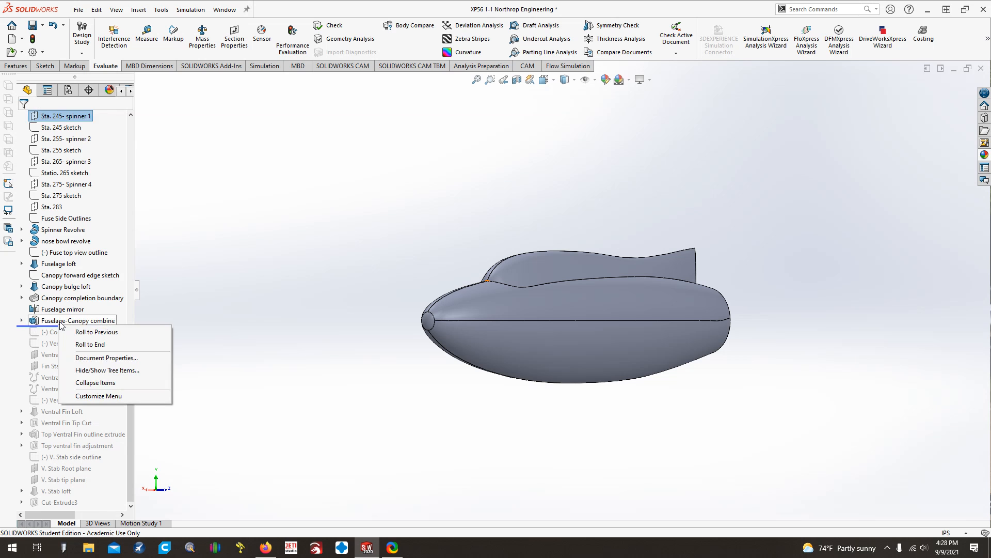
{"action": "right_click", "coordinate": [60, 322]}
{"action": "left_click", "coordinate": [67, 285]}
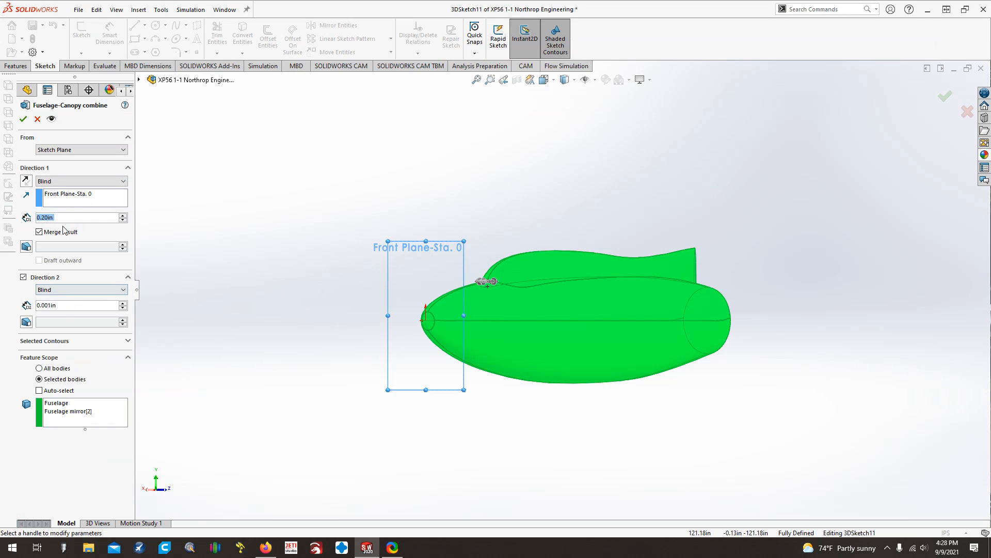
{"action": "left_click", "coordinate": [38, 118]}
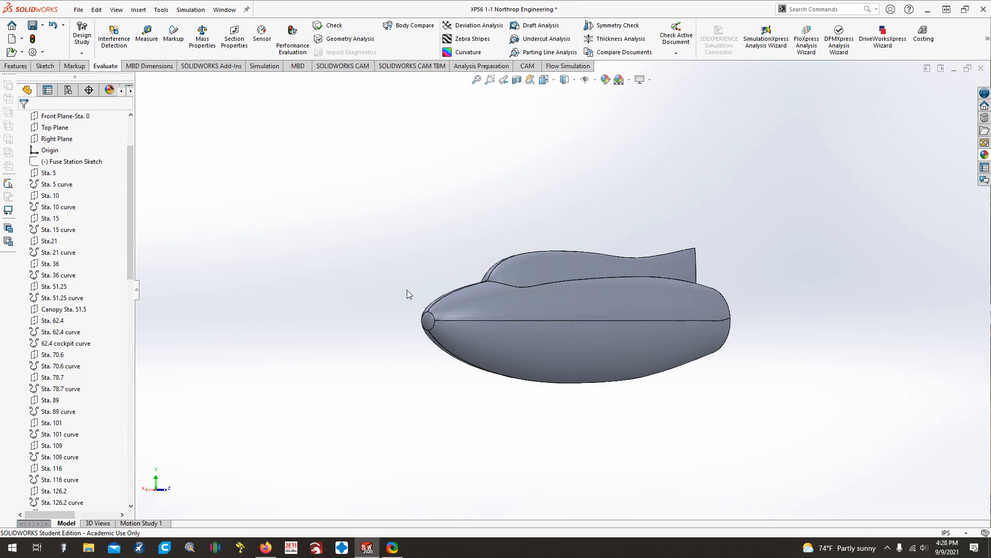
- Inspect the Fuselage-Canopy combine where the canopy's front edge meets the fuselage, and highlight the adjoining canopy completion boundary face
{"action": "scroll", "coordinate": [511, 281], "scroll_direction": "down", "scroll_amount": 4}
{"action": "scroll", "coordinate": [511, 280], "scroll_direction": "down", "scroll_amount": 5}
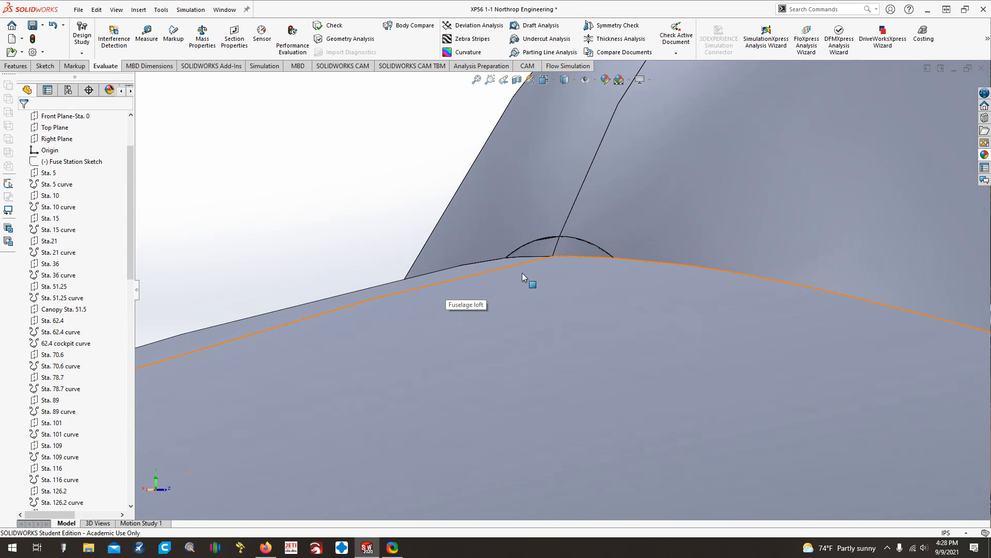
{"action": "scroll", "coordinate": [522, 272], "scroll_direction": "up", "scroll_amount": 3}
{"action": "left_click_drag", "start_coordinate": [131, 215], "coordinate": [130, 431]}
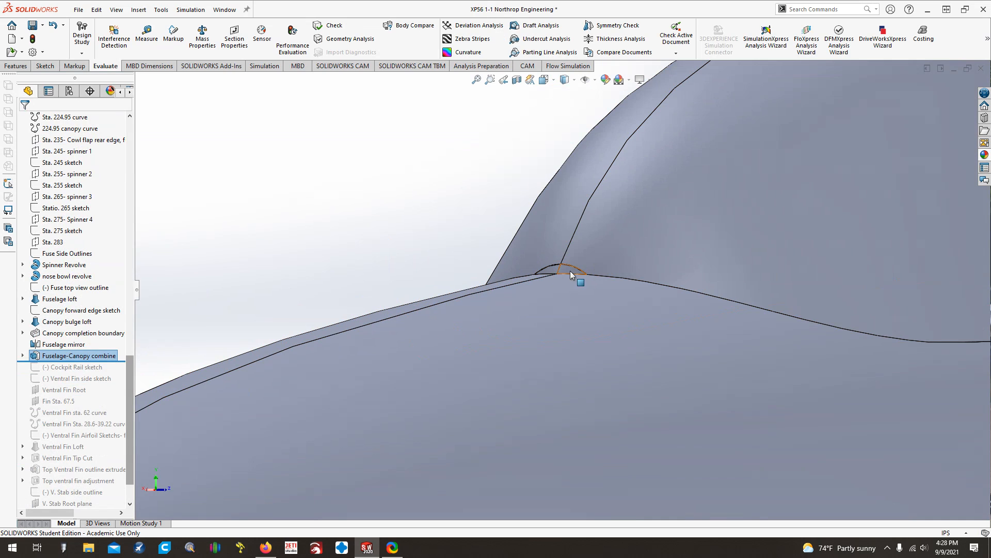
{"action": "mouse_move", "coordinate": [572, 274]}
{"action": "middle_mouse_down"}
{"action": "mouse_move", "coordinate": [630, 276]}
{"action": "mouse_move", "coordinate": [564, 275]}
{"action": "middle_mouse_up"}
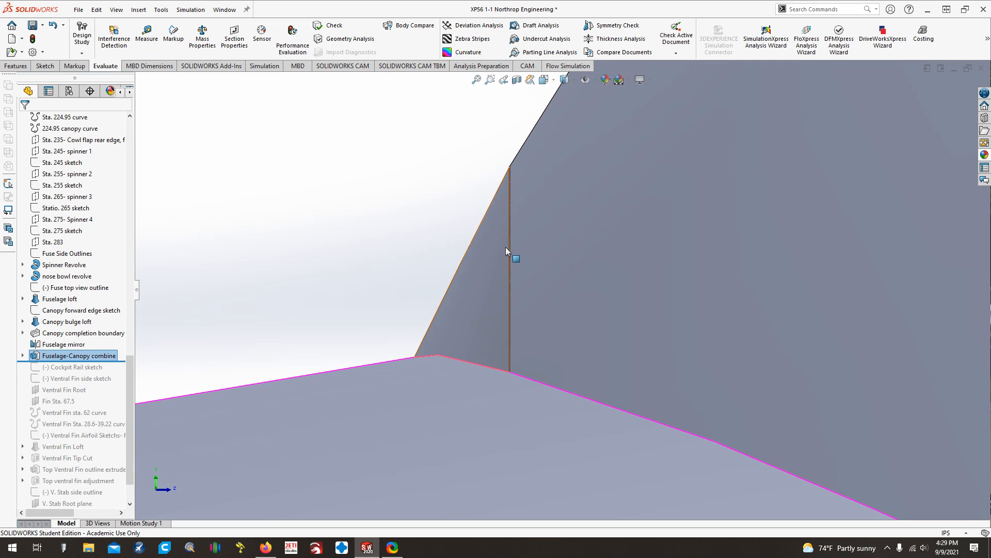
{"action": "left_click", "coordinate": [483, 232]}
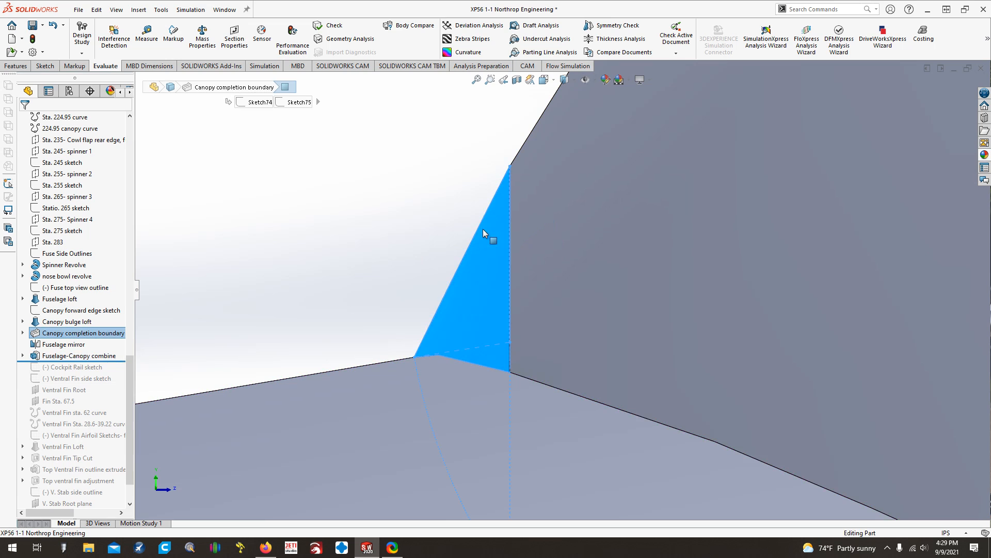
{"action": "left_click", "coordinate": [352, 263]}
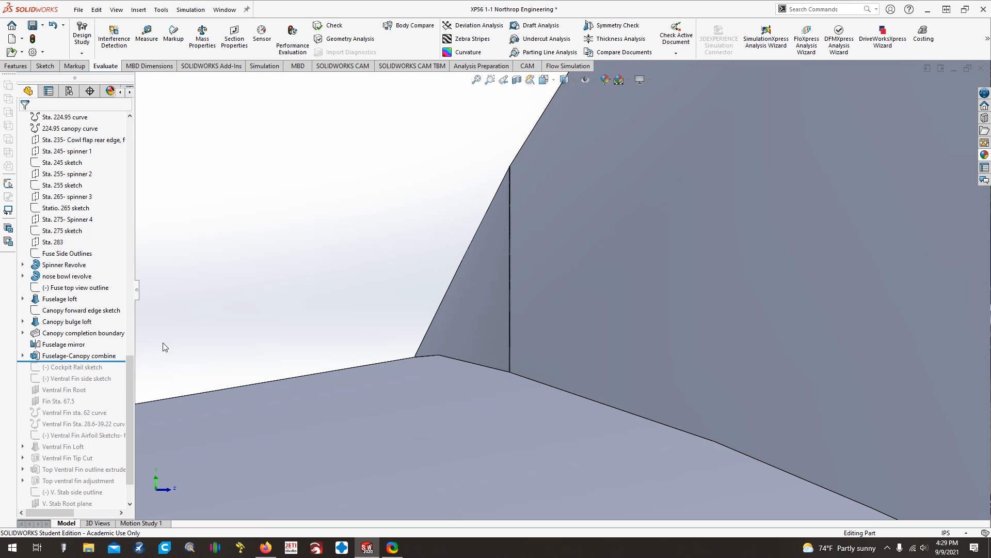
{"action": "scroll", "coordinate": [237, 327], "scroll_direction": "up", "scroll_amount": 5}
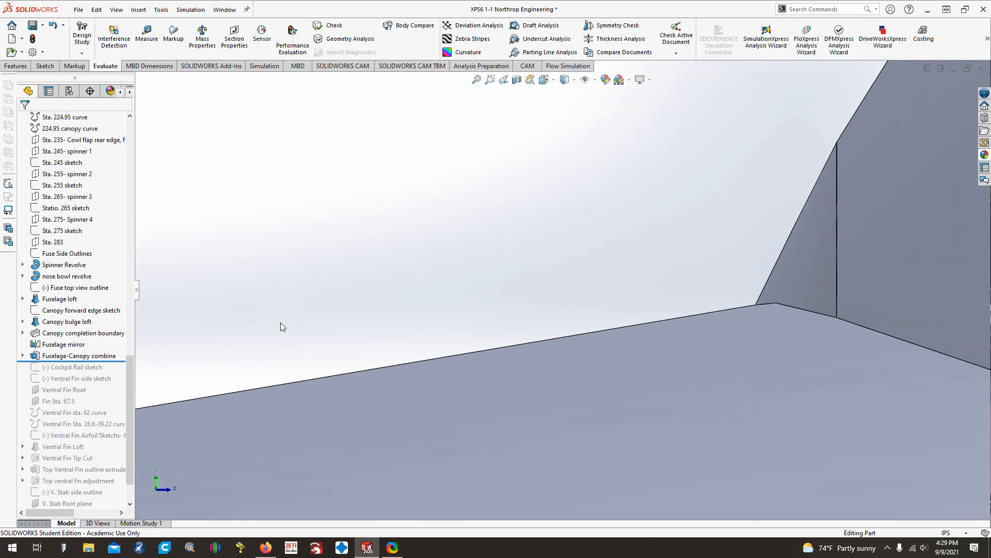
{"action": "scroll", "coordinate": [283, 323], "scroll_direction": "up", "scroll_amount": 6}
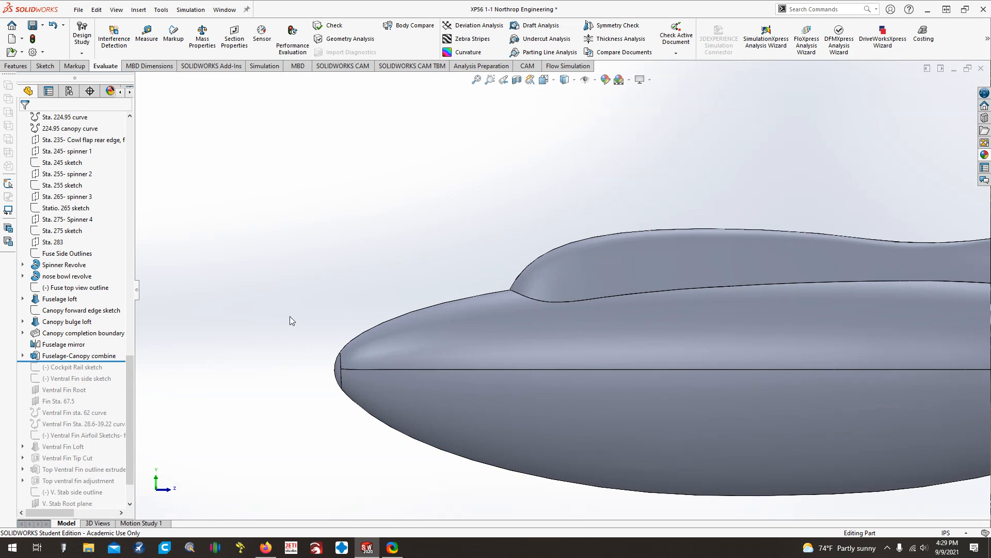
- Roll the model history forward to include the Cockpit Rail and Ventral Fin side sketches, and show the ventral fin sketch
{"action": "left_click_drag", "start_coordinate": [116, 361], "coordinate": [120, 383]}
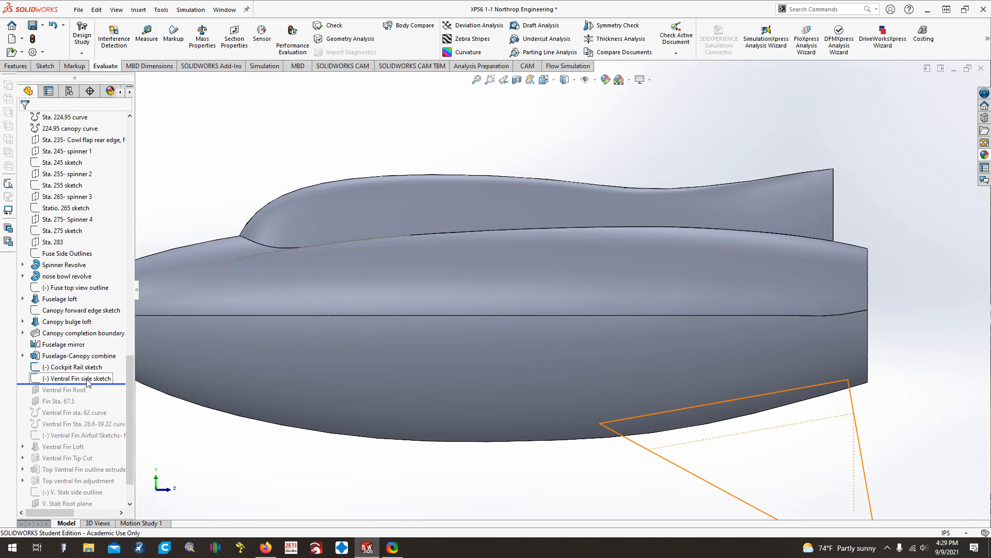
{"action": "right_click", "coordinate": [83, 378]}
{"action": "left_click", "coordinate": [102, 305]}
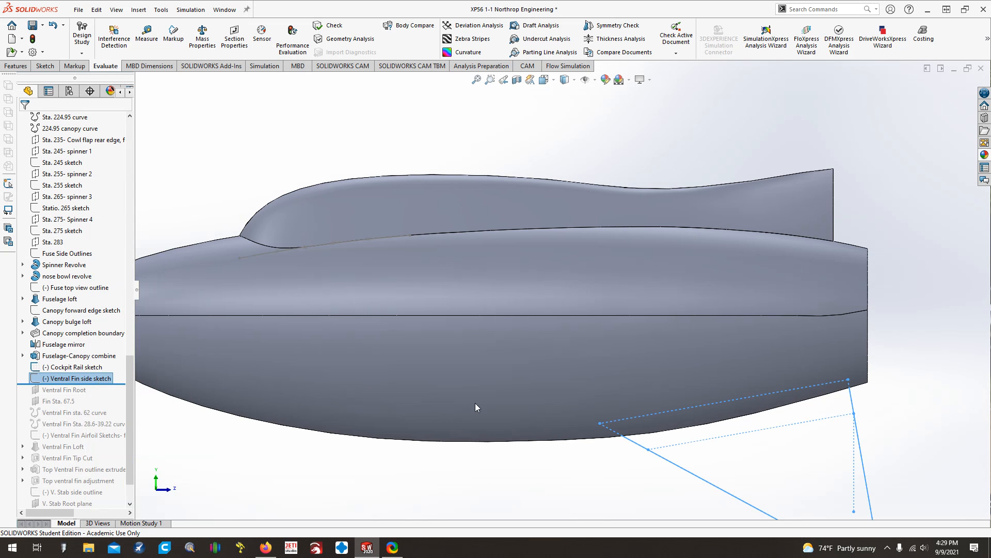
{"action": "key", "text": "ctrl+Up"}
{"action": "key", "text": "ctrl+Up"}
{"action": "key", "text": "ctrl+Left"}
{"action": "key", "text": "ctrl+Left"}
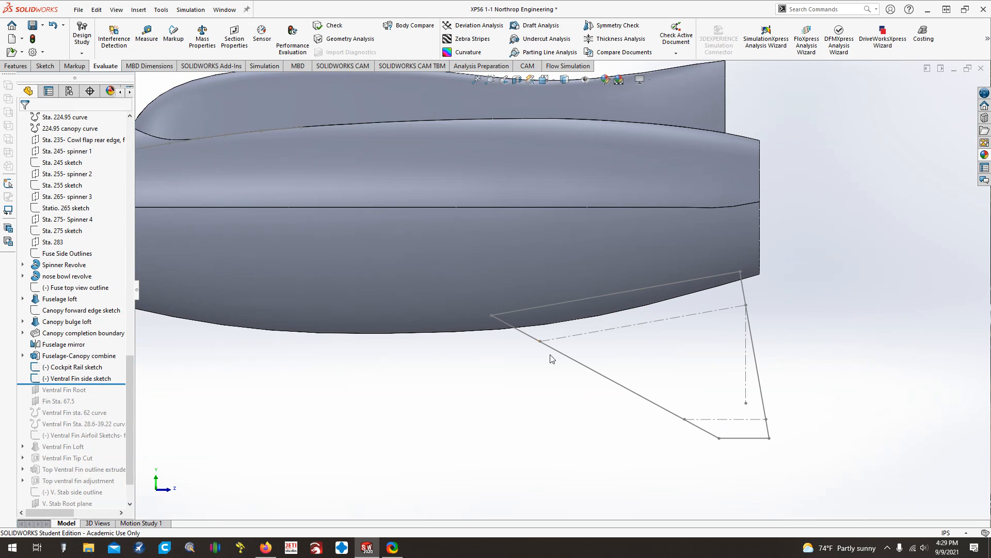
- Open the Ventral Fin side sketch for editing and examine the fin outline with its dimensions and relations
{"action": "right_click", "coordinate": [77, 378]}
{"action": "left_click", "coordinate": [86, 285]}
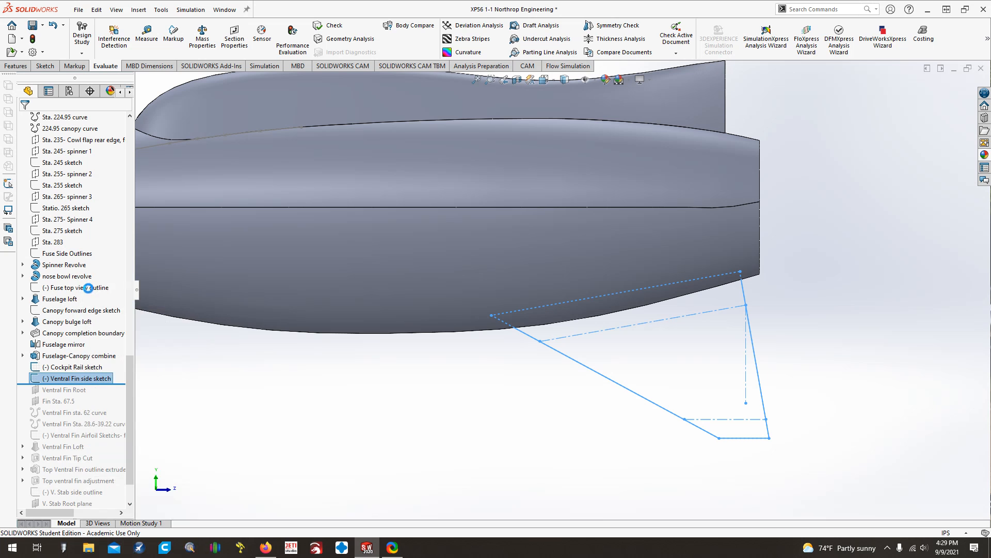
{"action": "scroll", "coordinate": [431, 423], "scroll_direction": "up", "scroll_amount": 4}
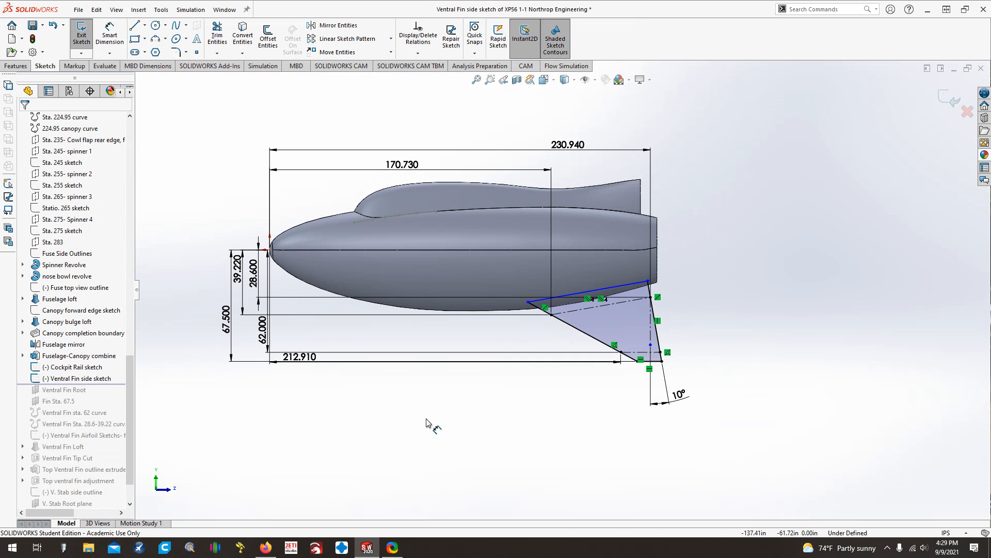
{"action": "scroll", "coordinate": [435, 417], "scroll_direction": "down", "scroll_amount": 2}
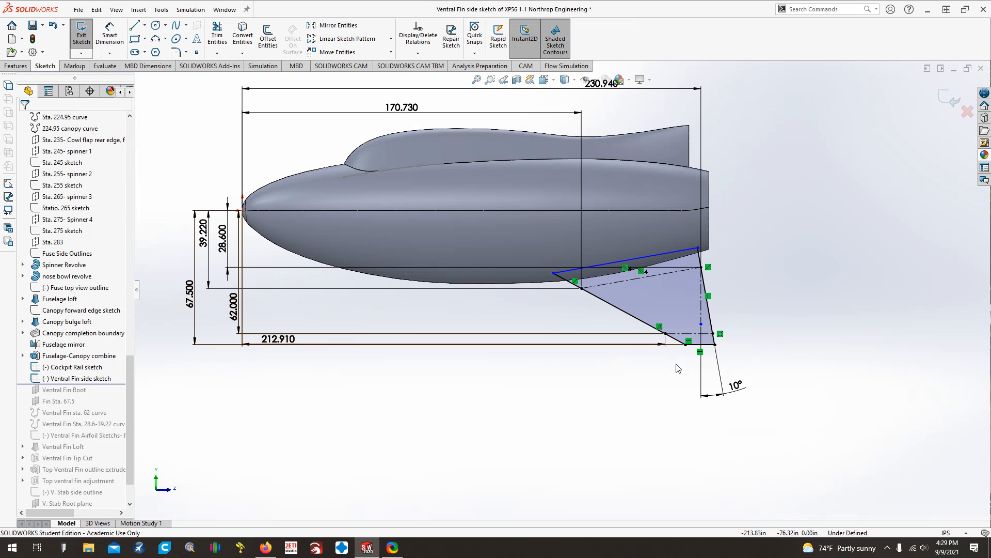
{"action": "key", "text": "ctrl+Down"}
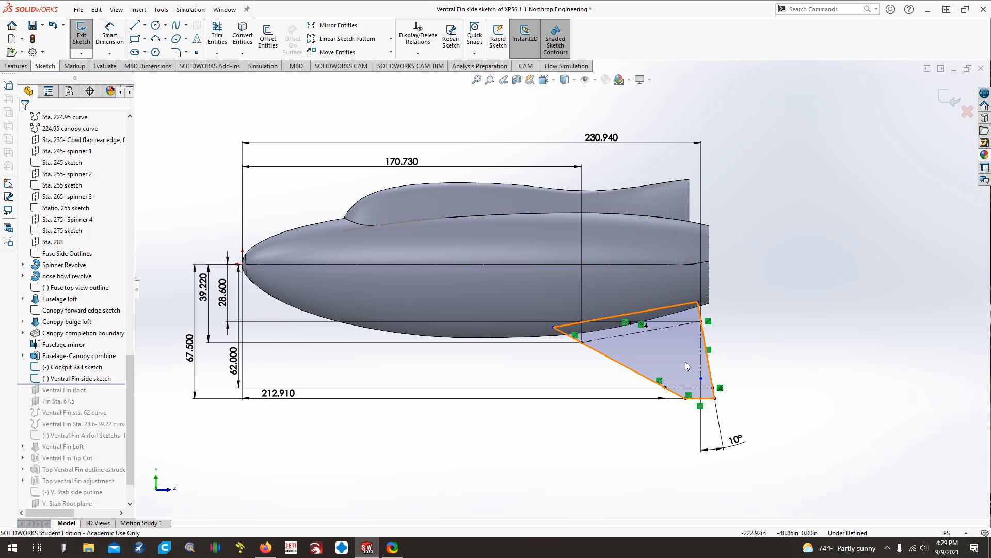
{"action": "scroll", "coordinate": [698, 314], "scroll_direction": "up", "scroll_amount": 3}
{"action": "scroll", "coordinate": [671, 310], "scroll_direction": "down", "scroll_amount": 5}
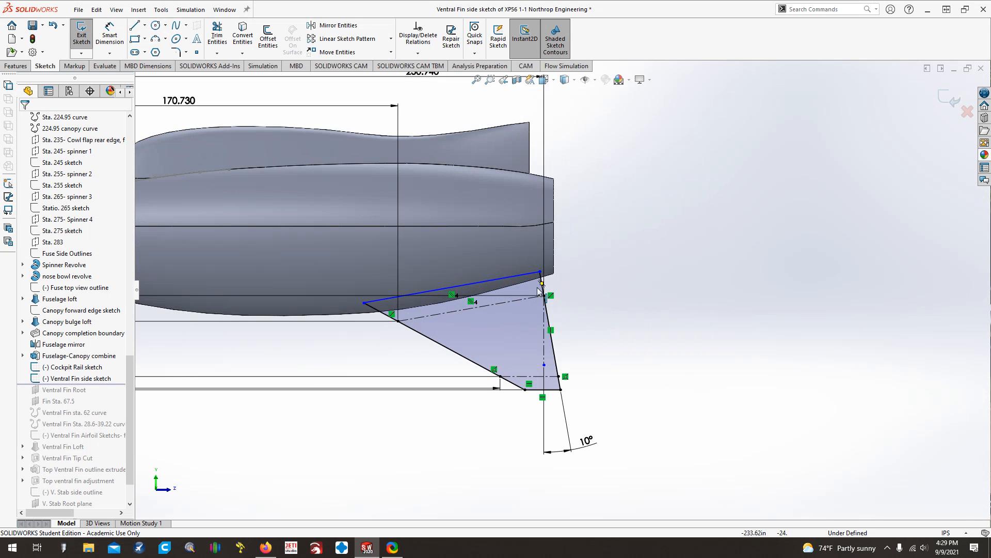
{"action": "scroll", "coordinate": [485, 305], "scroll_direction": "up", "scroll_amount": 4}
{"action": "scroll", "coordinate": [444, 299], "scroll_direction": "down", "scroll_amount": 1}
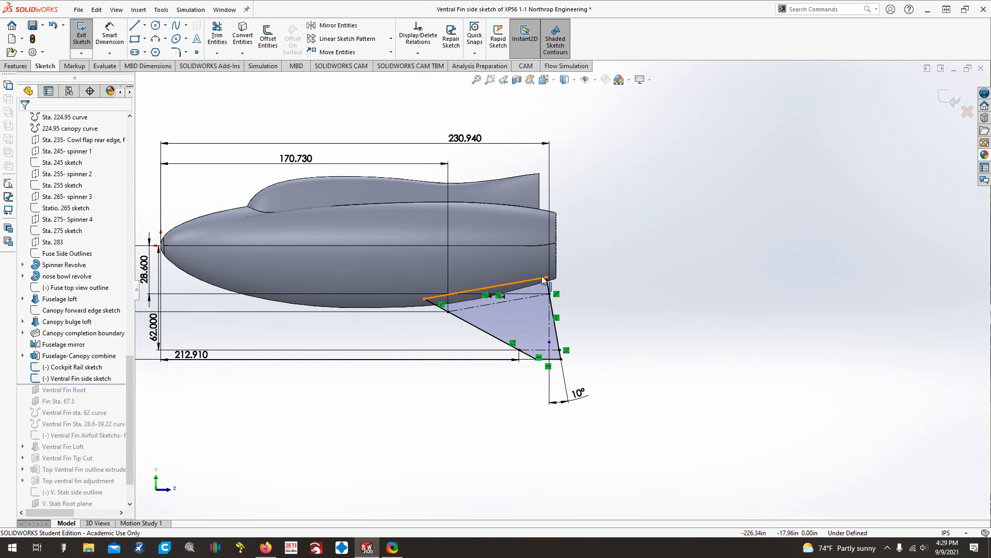
- Try a Fix relation on the ventral fin's sloped root line, and delete that relation from the sketch
{"action": "left_click", "coordinate": [511, 287]}
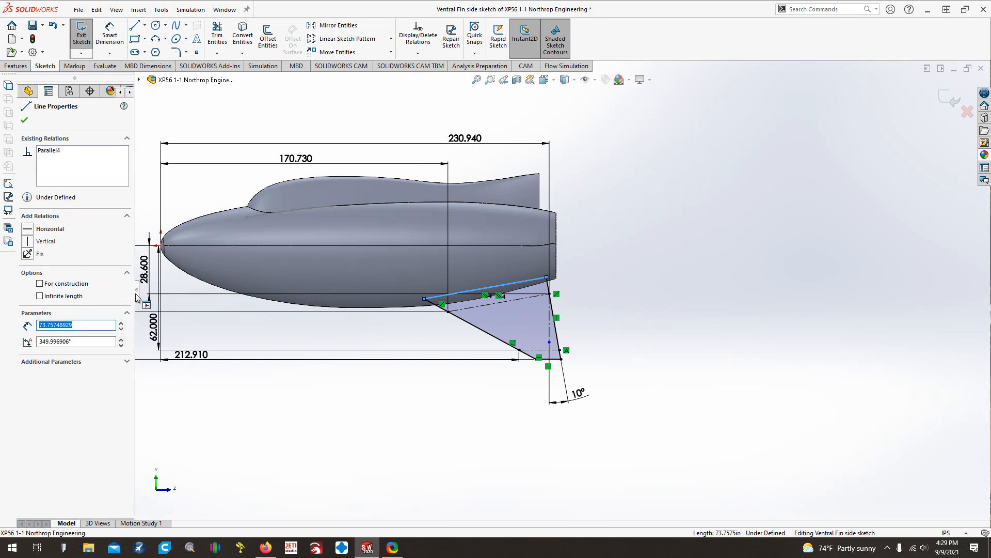
{"action": "left_click", "coordinate": [28, 254]}
{"action": "left_click", "coordinate": [284, 416]}
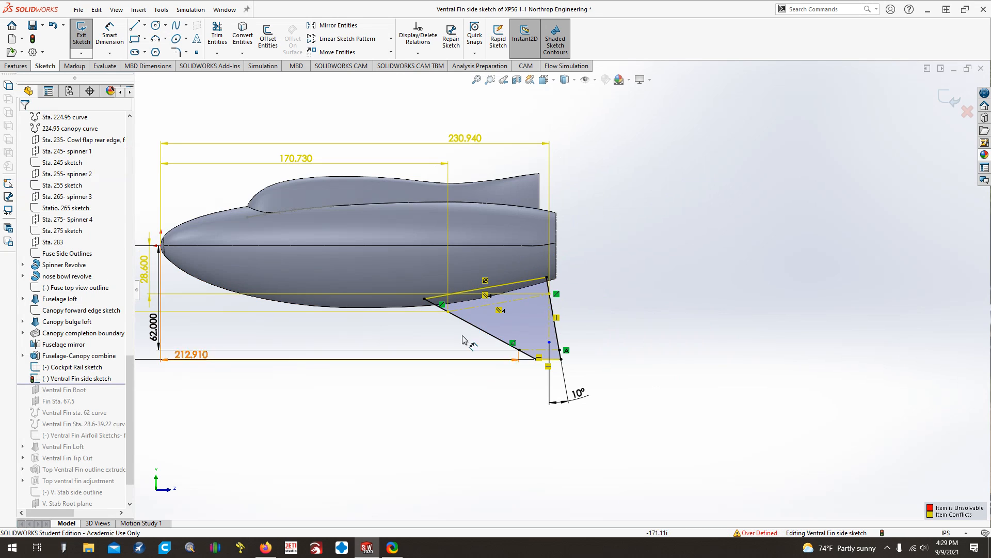
{"action": "left_click", "coordinate": [486, 281]}
{"action": "key", "text": "Delete"}
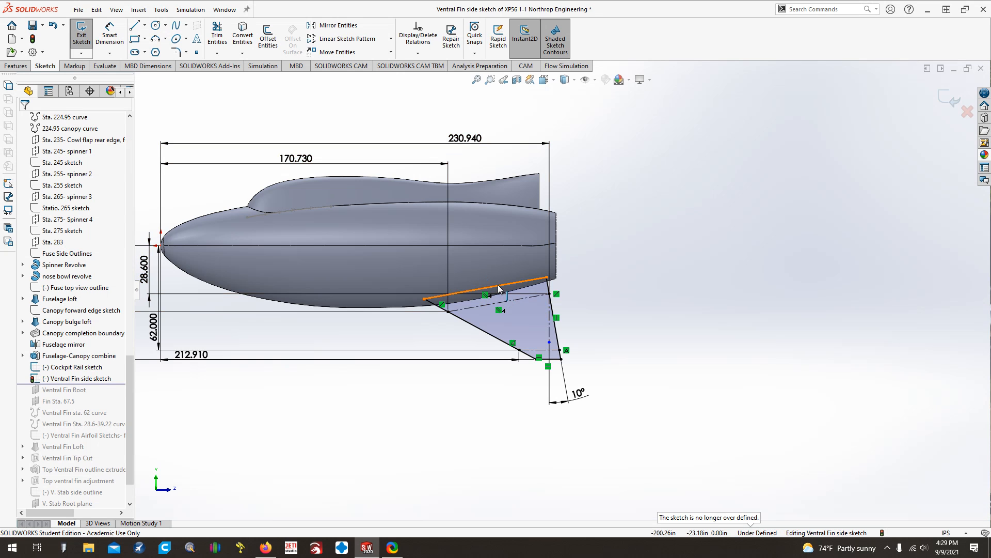
- Examine the root and tip lines of the ventral fin outline up close and exit the sketch
{"action": "scroll", "coordinate": [482, 298], "scroll_direction": "down", "scroll_amount": 3}
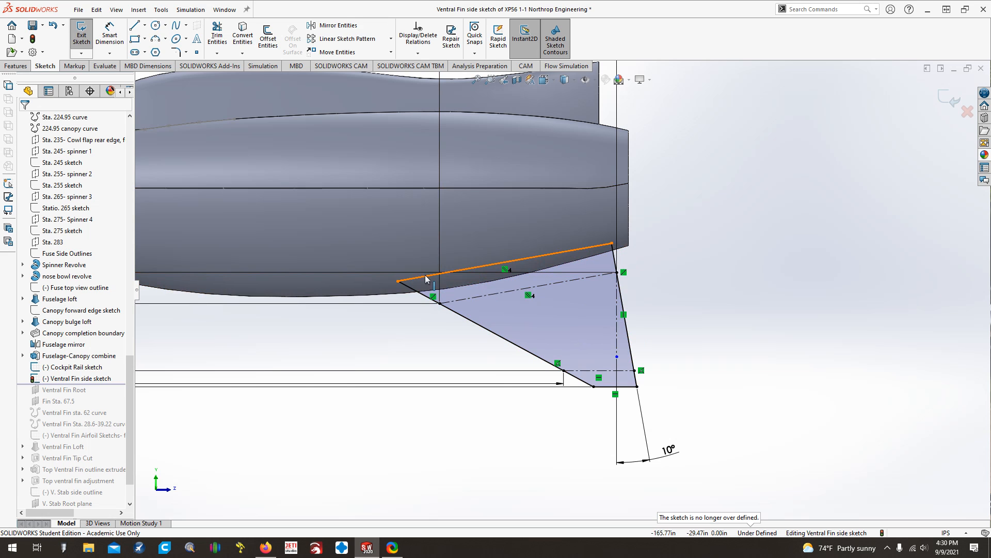
{"action": "left_click", "coordinate": [591, 249]}
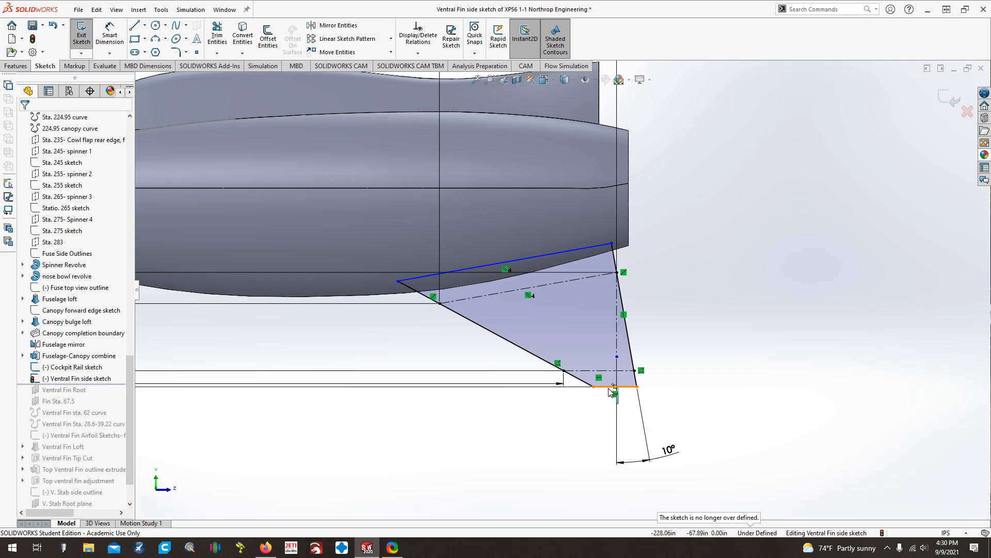
{"action": "left_click", "coordinate": [81, 36]}
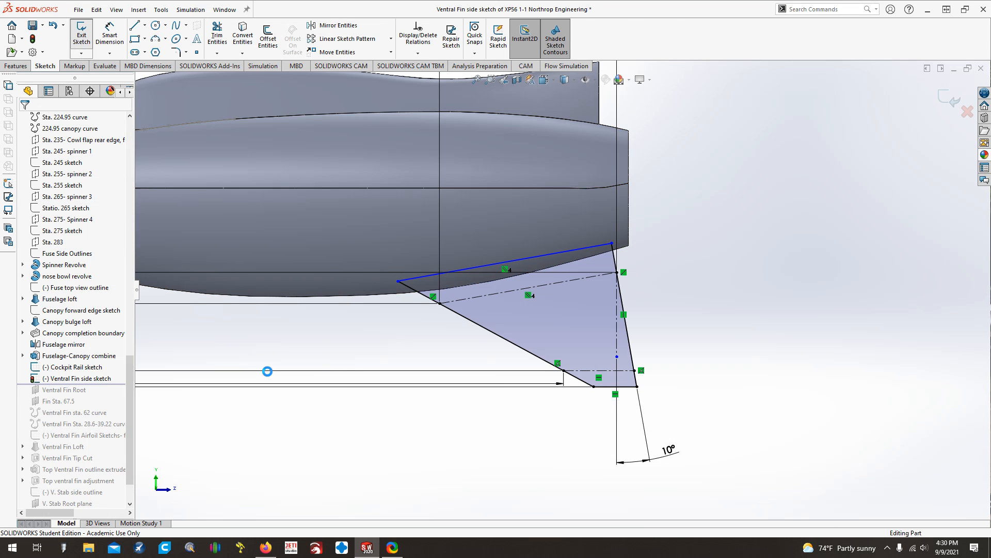
- Roll the history forward to include the Ventral Fin Root and Fin Sta. 67.5 planes, and highlight each against the fin outline
{"action": "mouse_move", "coordinate": [85, 386]}
{"action": "left_mouse_down"}
{"action": "mouse_move", "coordinate": [99, 386]}
{"action": "mouse_move", "coordinate": [106, 406]}
{"action": "left_mouse_up"}
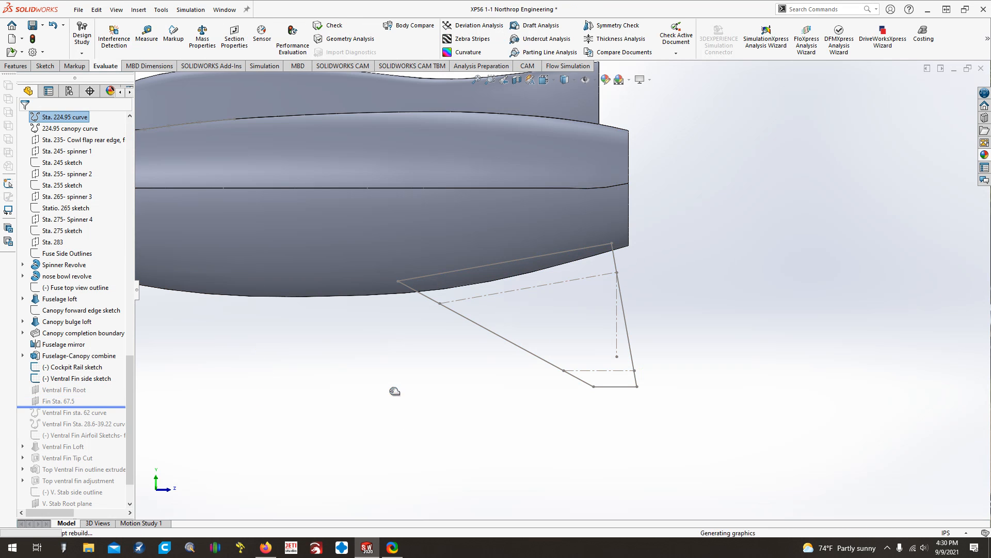
{"action": "left_click", "coordinate": [534, 255]}
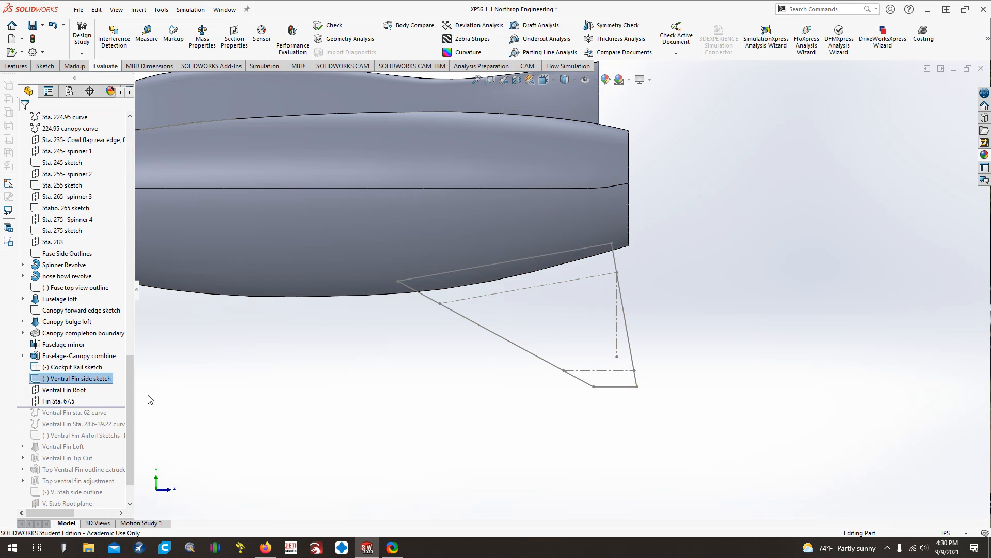
{"action": "left_click", "coordinate": [74, 391]}
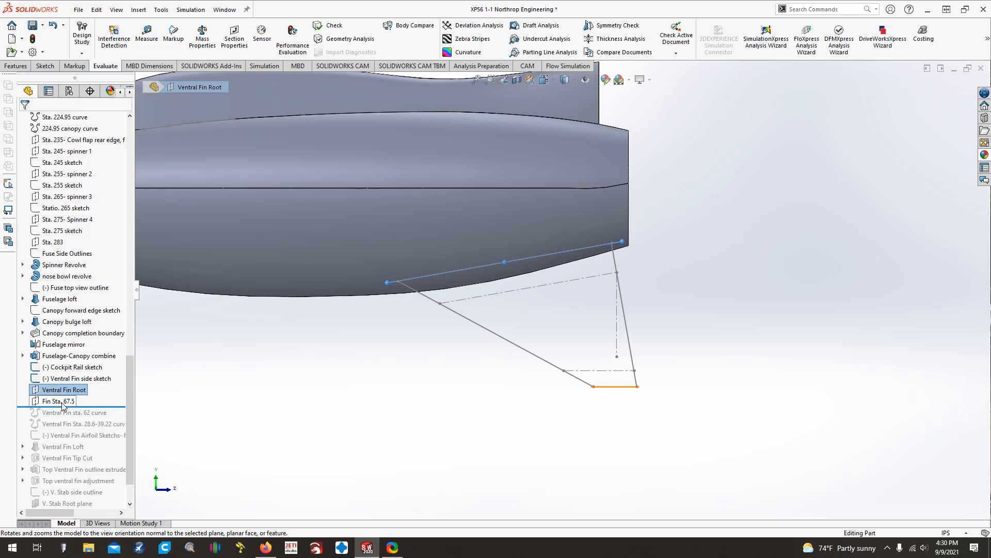
{"action": "left_click", "coordinate": [62, 403]}
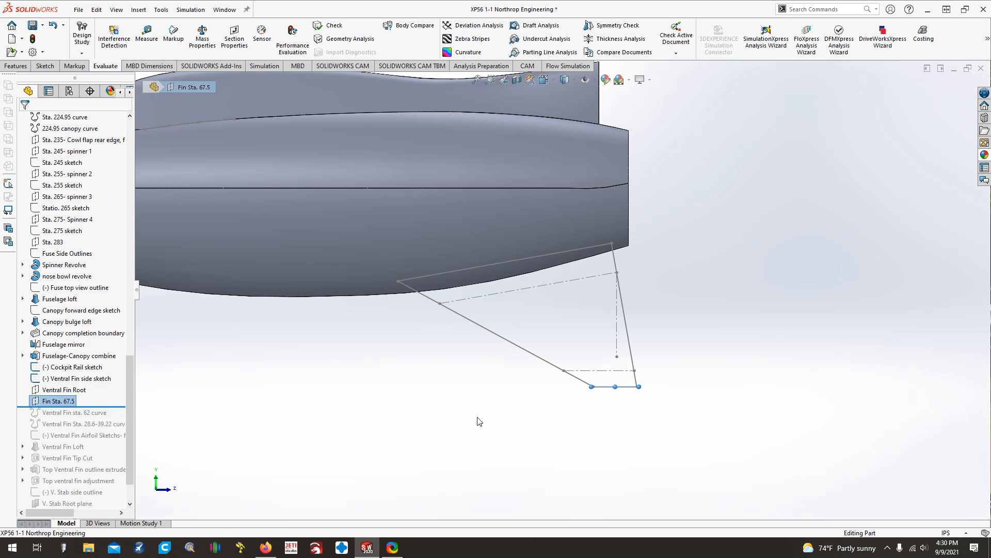
{"action": "key", "text": "ctrl+Right"}
{"action": "left_click", "coordinate": [493, 419]}
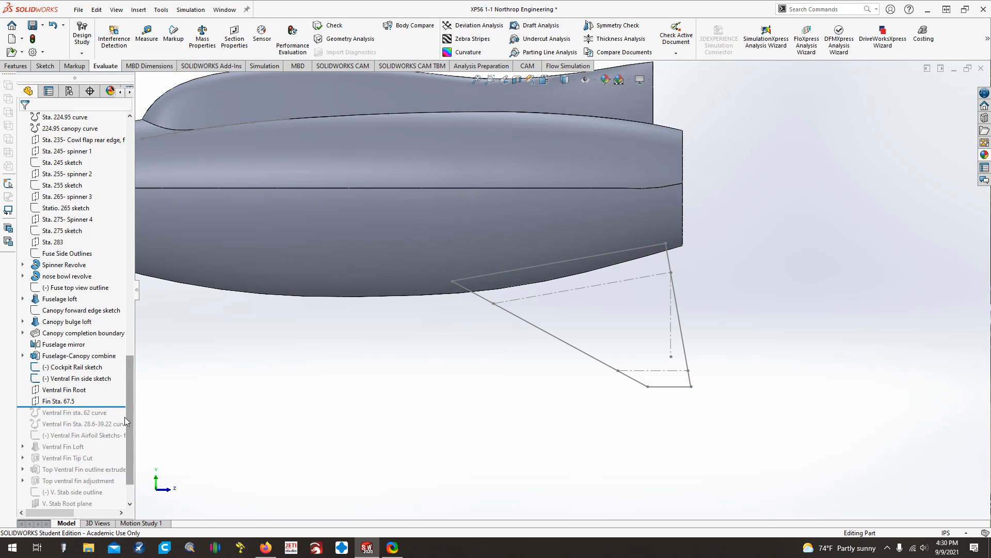
- Roll the history forward to include both ventral fin station curves, and highlight the sta. 62 curve in an angled view
{"action": "left_click_drag", "start_coordinate": [123, 408], "coordinate": [122, 430]}
{"action": "left_click", "coordinate": [70, 413]}
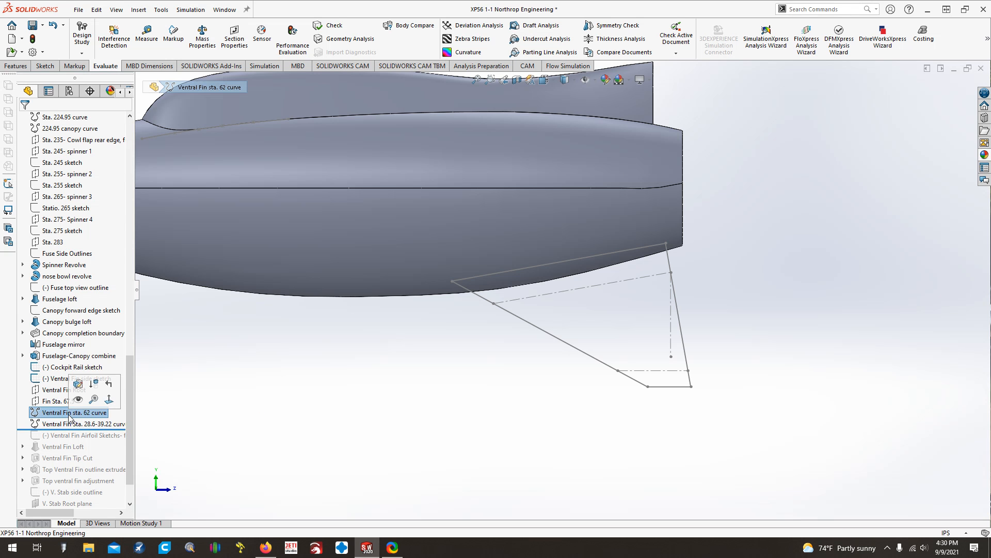
{"action": "left_click", "coordinate": [476, 79]}
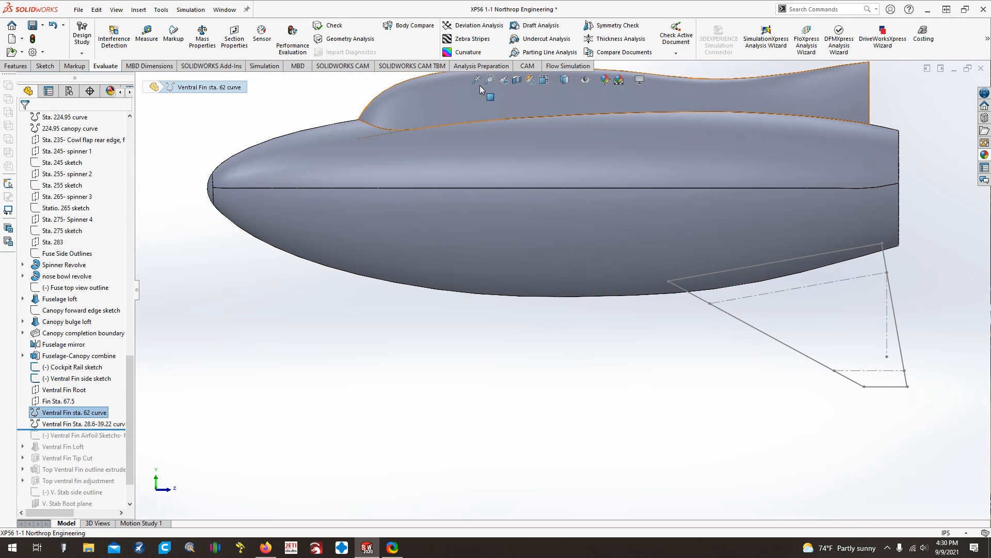
{"action": "key", "text": "Right"}
{"action": "key", "text": "Right"}
{"action": "key", "text": "Right"}
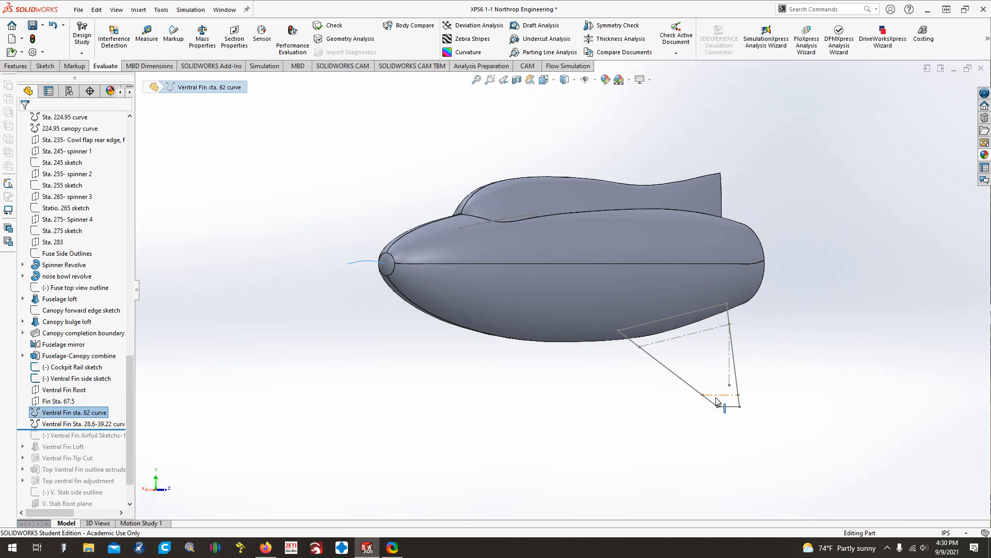
- Highlight the Ventral Fin Sta. 28.6-39.22 curve and compare it with the fin outline's upper construction line
{"action": "left_click", "coordinate": [116, 423]}
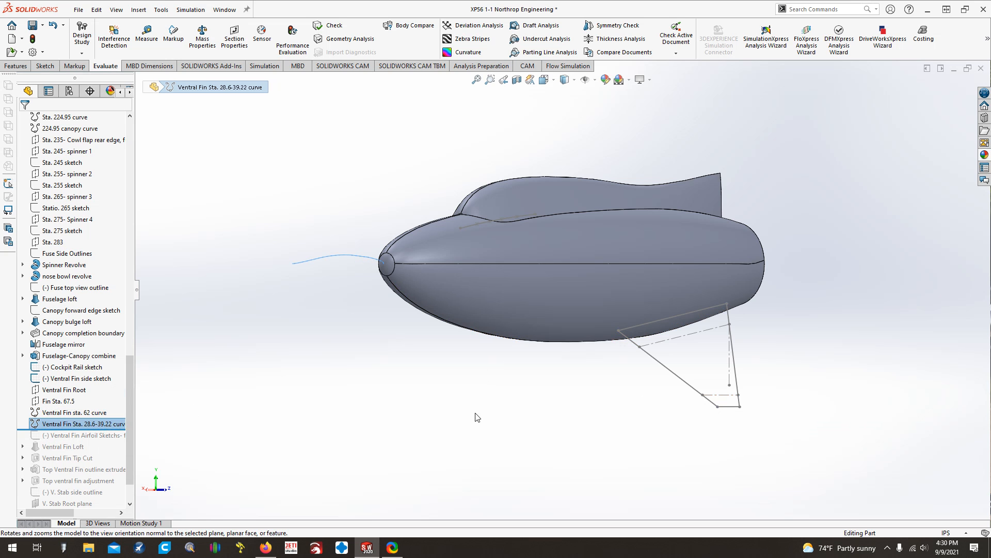
{"action": "left_click", "coordinate": [710, 330]}
{"action": "left_click", "coordinate": [72, 425]}
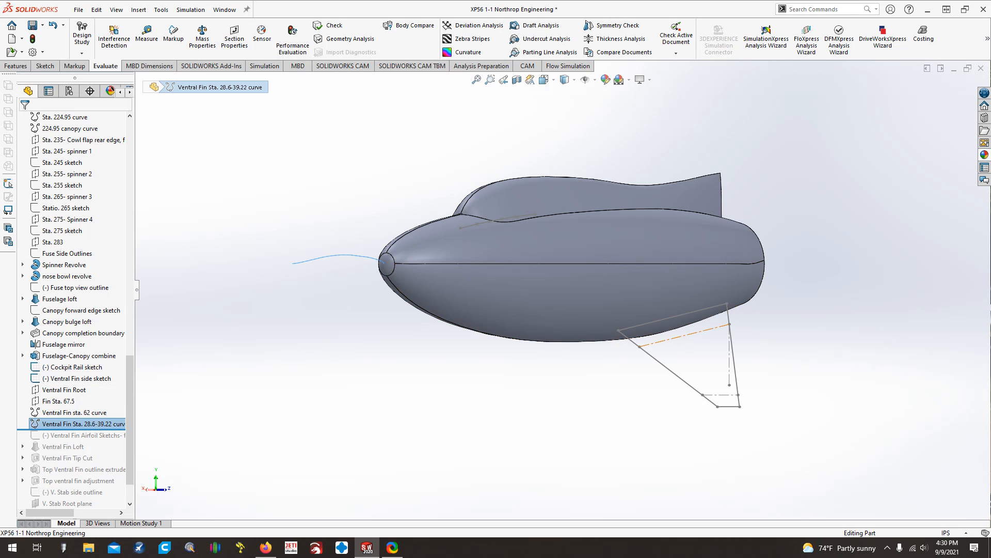
- Highlight both ventral fin station curves together and look over the available curve creation commands
{"action": "left_click", "coordinate": [94, 412]}
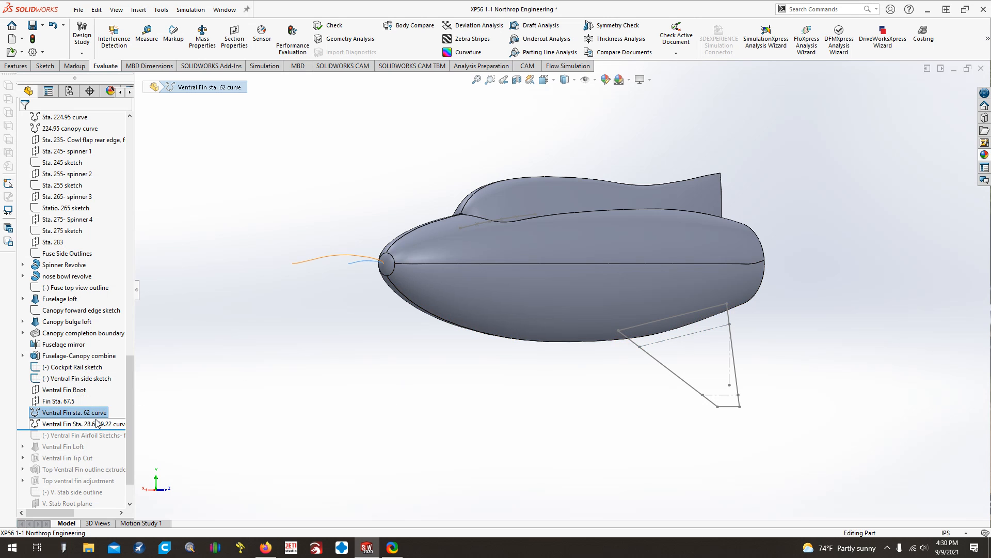
{"action": "left_click", "coordinate": [97, 424], "text": "ctrl"}
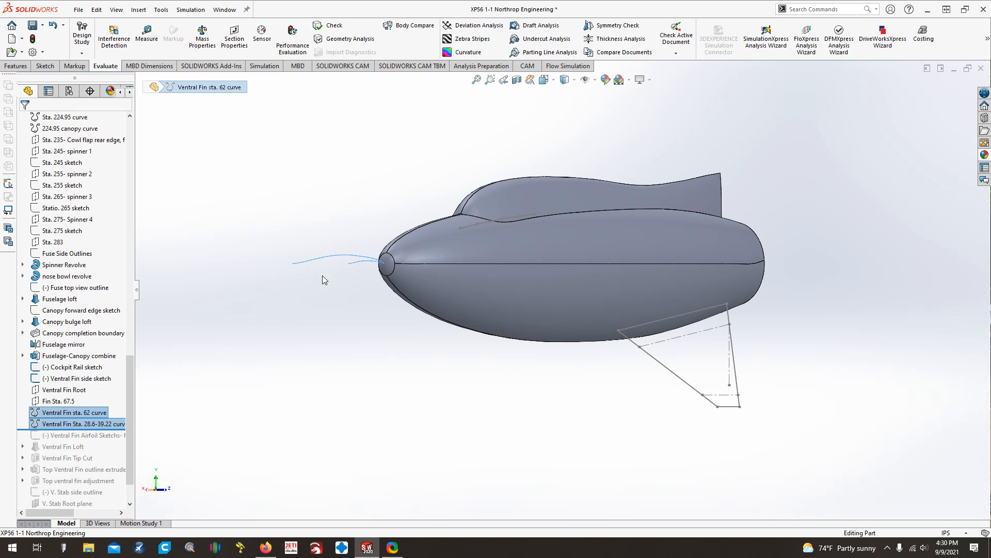
{"action": "left_click", "coordinate": [16, 66]}
{"action": "left_click", "coordinate": [507, 36]}
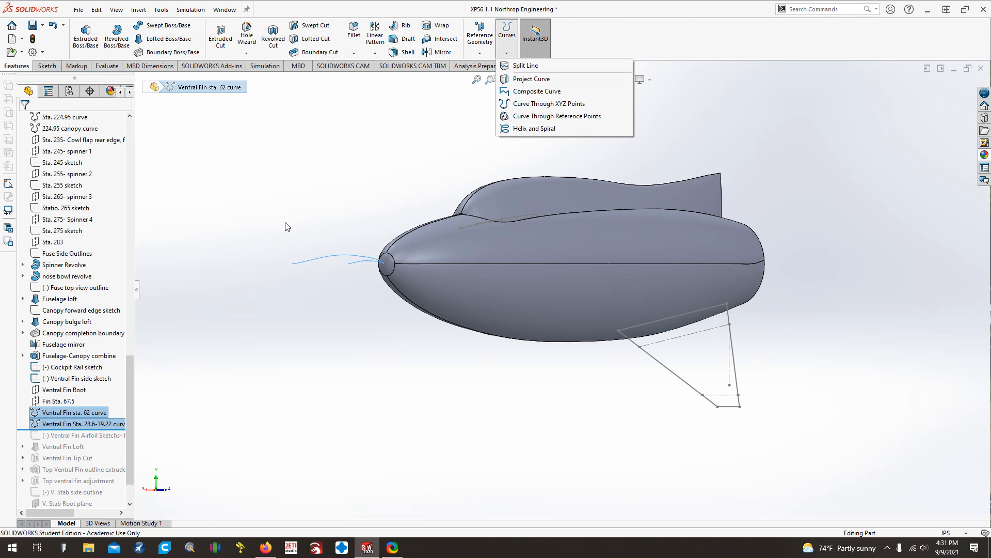
{"action": "left_click", "coordinate": [381, 388]}
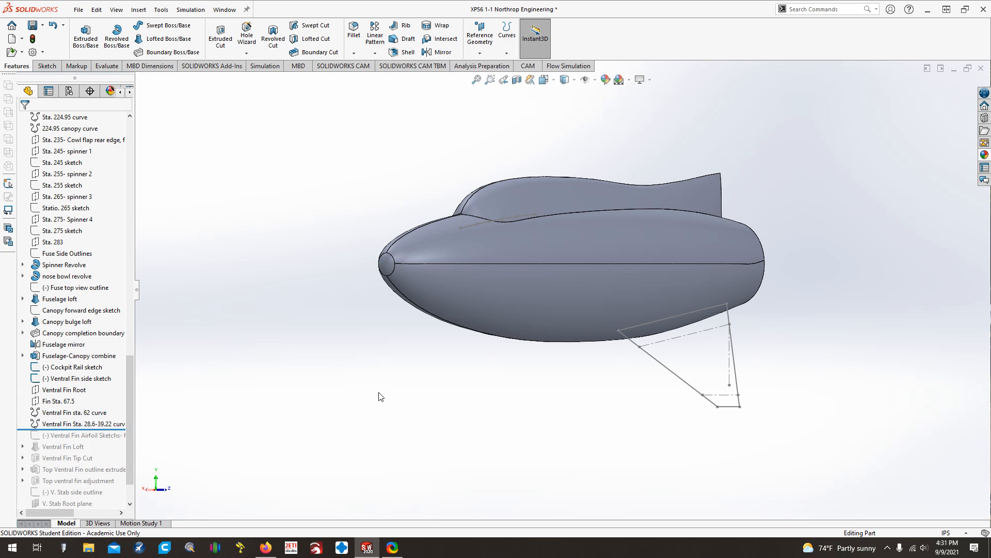
- Open the definition of the Ventral Fin Sta. 28.6-39.22 curve, review its point coordinates through point 18, and close it
{"action": "right_click", "coordinate": [61, 413]}
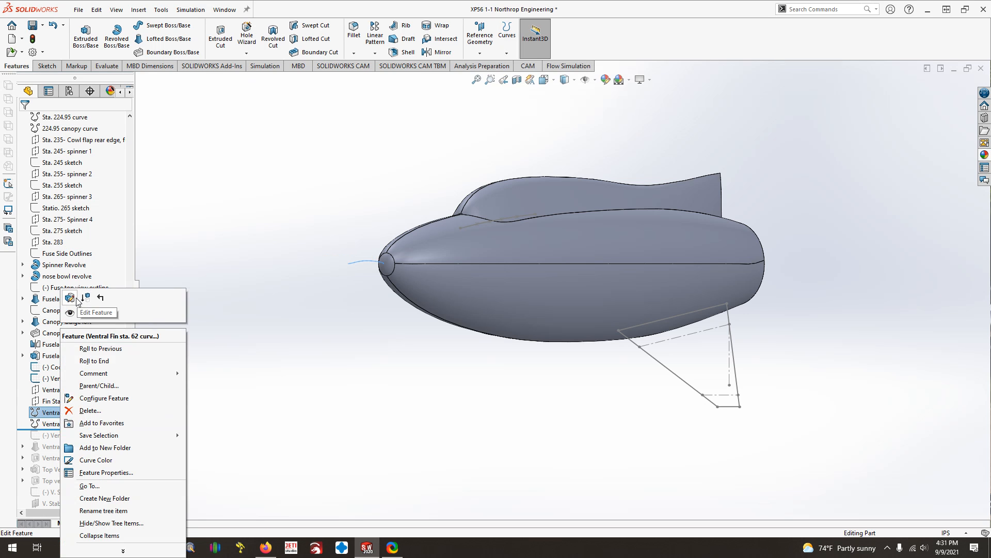
{"action": "left_click", "coordinate": [303, 389]}
{"action": "right_click", "coordinate": [61, 424]}
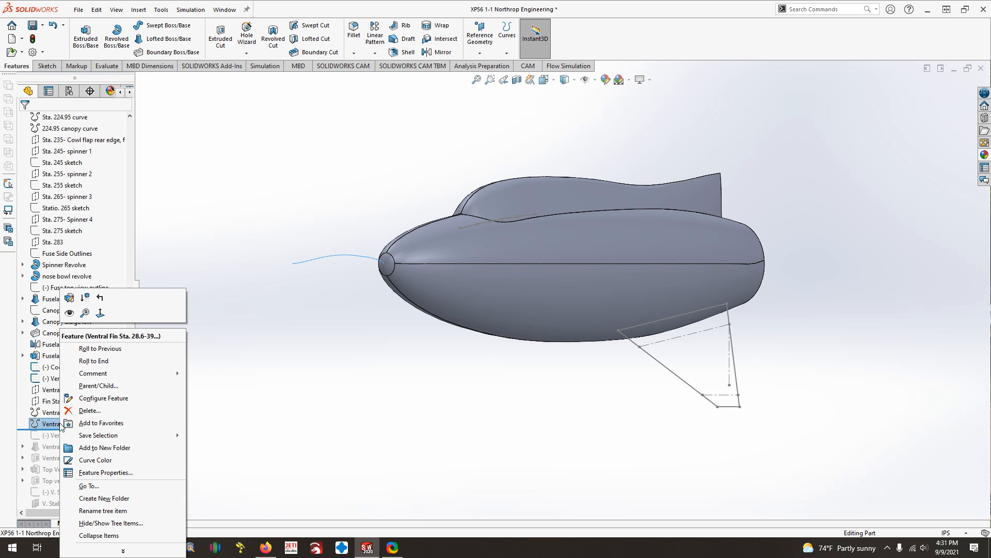
{"action": "left_click", "coordinate": [69, 298]}
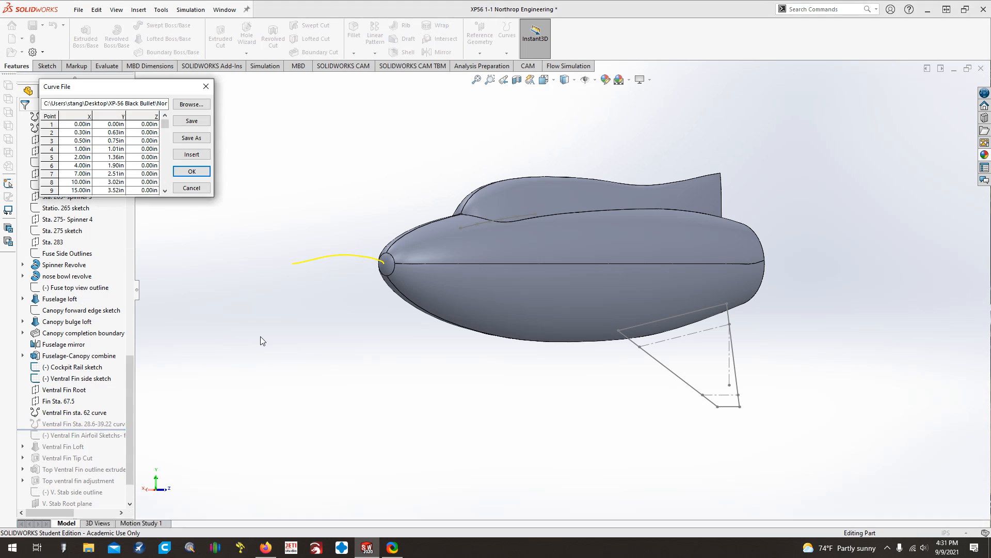
{"action": "left_click_drag", "start_coordinate": [163, 125], "coordinate": [164, 184]}
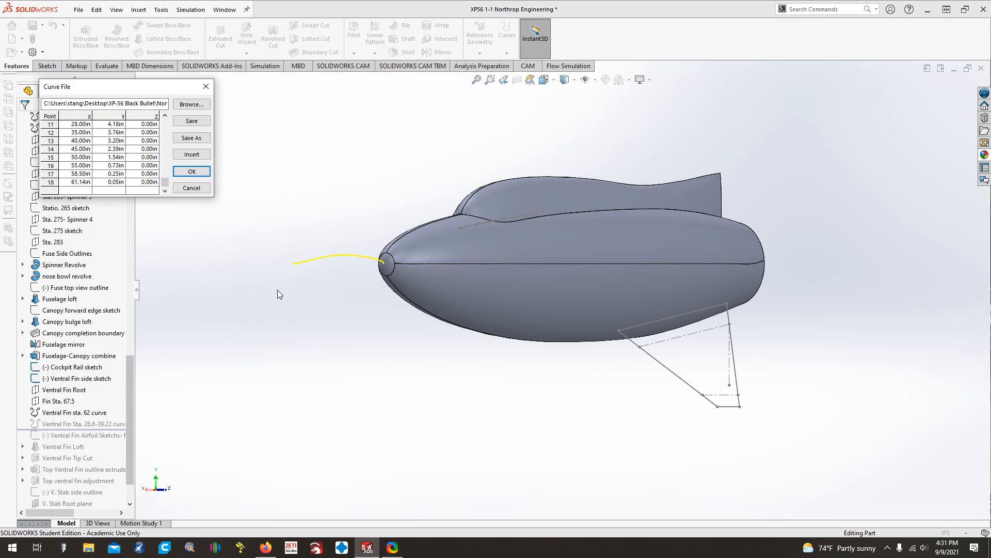
{"action": "left_click", "coordinate": [119, 182]}
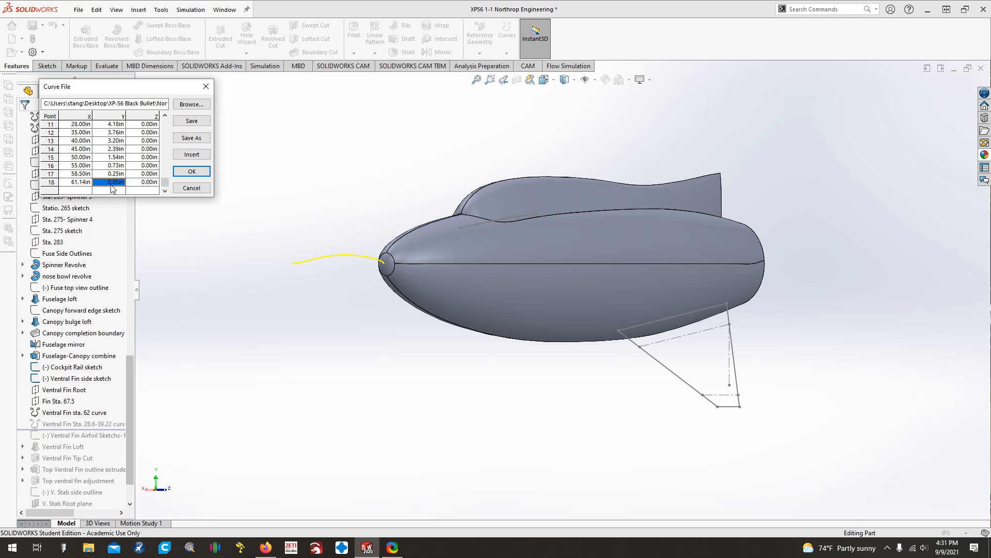
{"action": "left_click", "coordinate": [200, 172]}
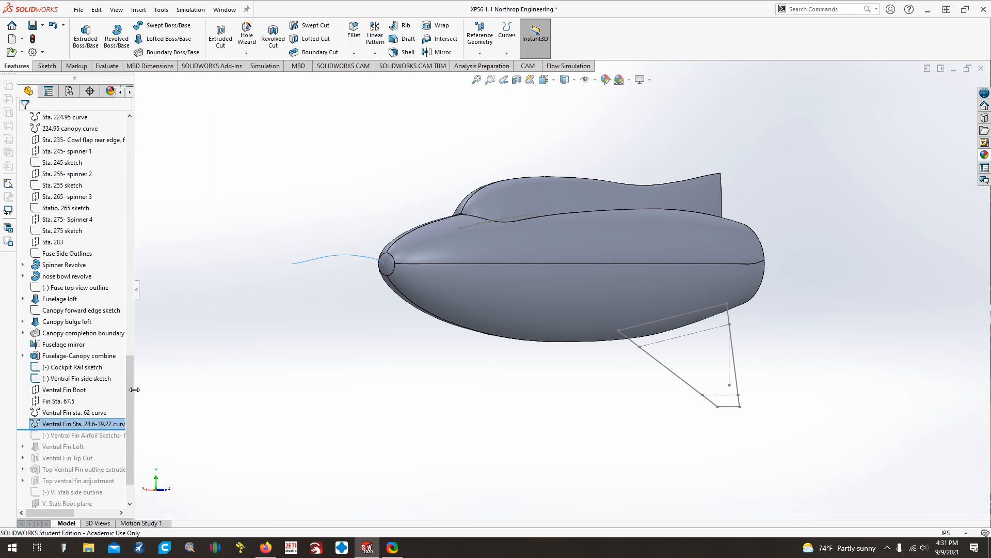
{"action": "left_click", "coordinate": [245, 379]}
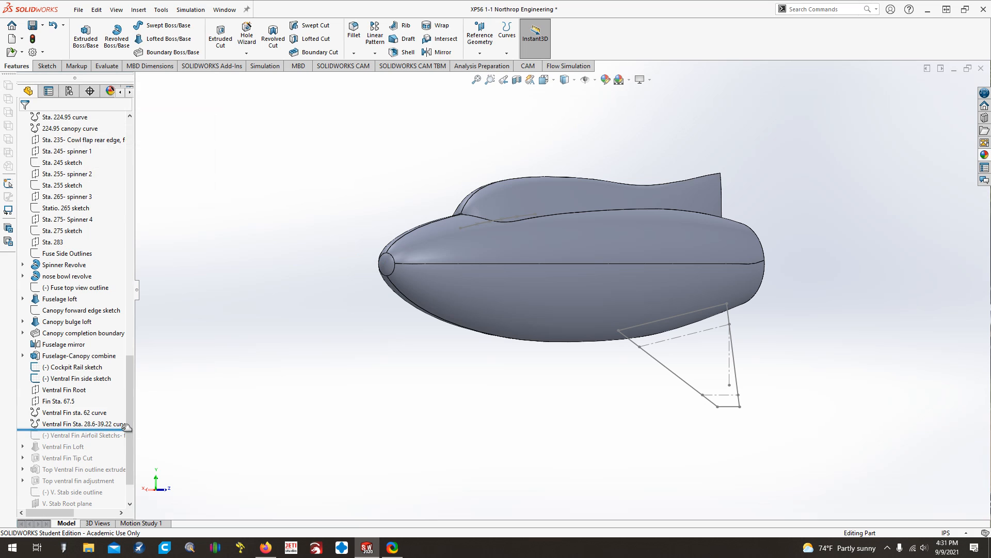
- Roll the history forward to include the Ventral Fin Airfoil sketch and open that sketch for editing
{"action": "left_click_drag", "start_coordinate": [126, 429], "coordinate": [122, 439]}
{"action": "right_click", "coordinate": [93, 432]}
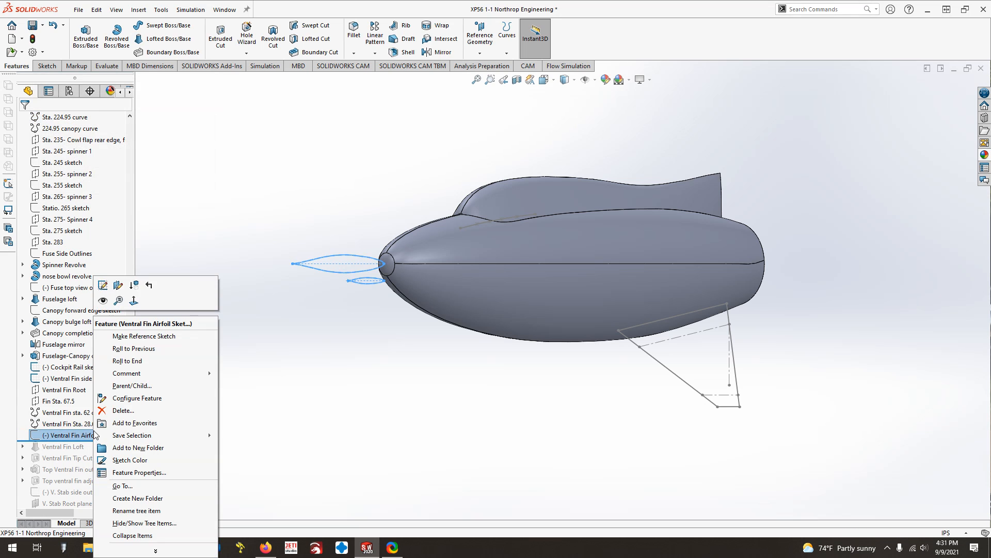
{"action": "left_click", "coordinate": [103, 287]}
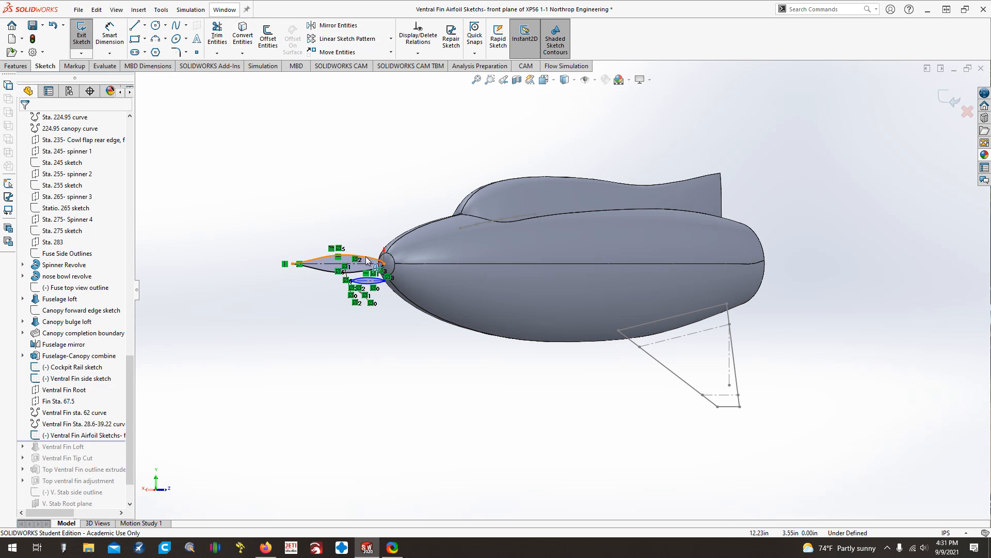
{"action": "scroll", "coordinate": [313, 265], "scroll_direction": "down", "scroll_amount": 5}
{"action": "scroll", "coordinate": [484, 317], "scroll_direction": "down", "scroll_amount": 1}
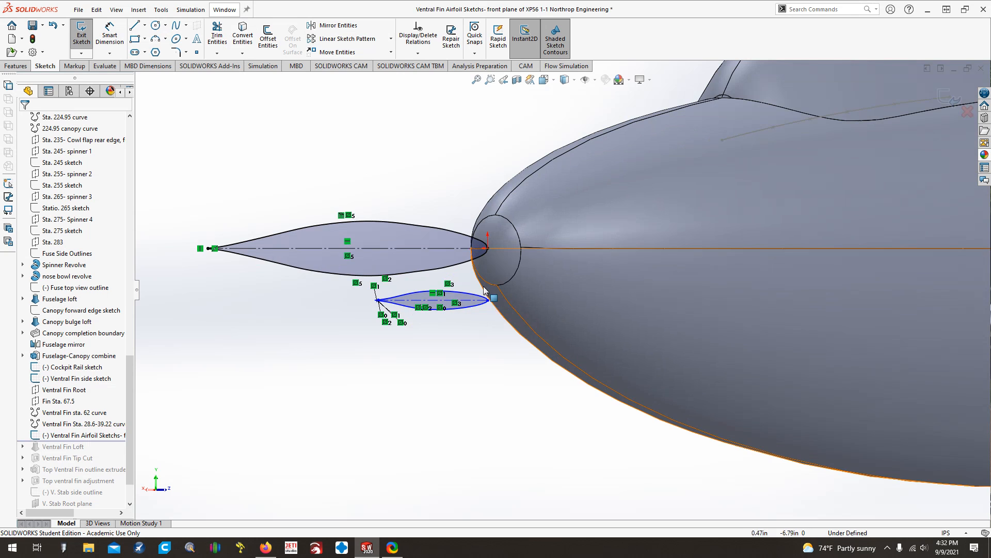
- Try moving the smaller airfoil profile by an X/Y offset of -0.30 in along Y
{"action": "left_click", "coordinate": [161, 9]}
{"action": "mouse_move", "coordinate": [236, 342]}
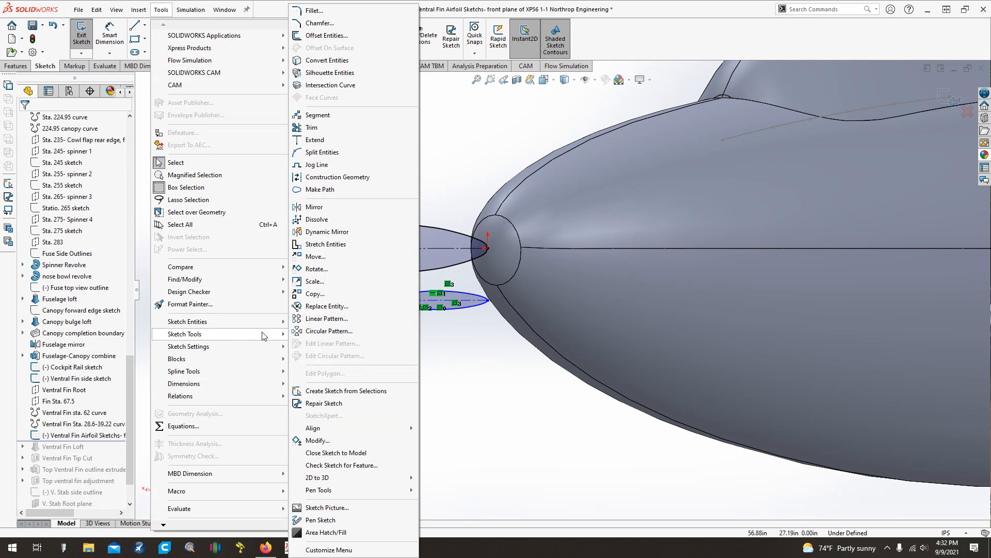
{"action": "left_click", "coordinate": [323, 256]}
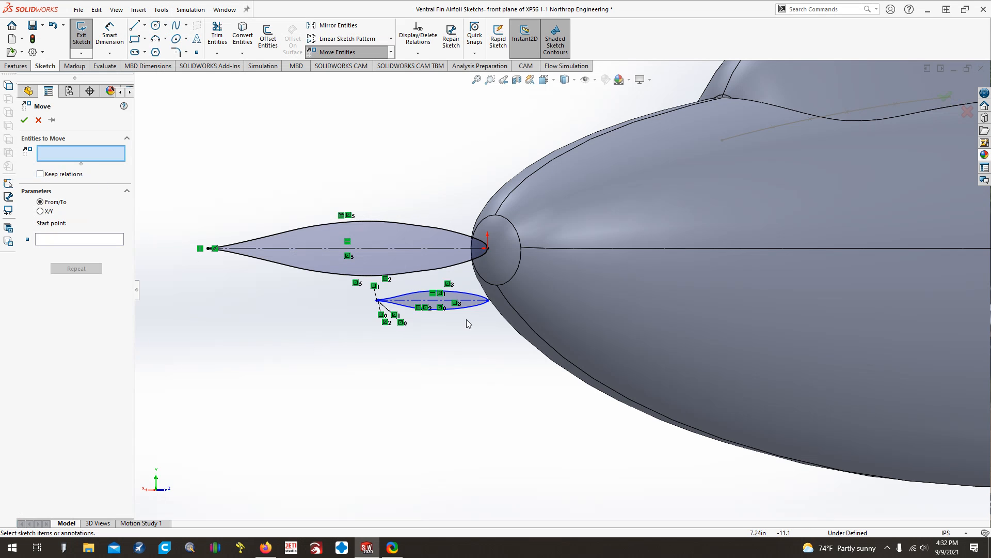
{"action": "left_click_drag", "start_coordinate": [498, 334], "coordinate": [355, 285]}
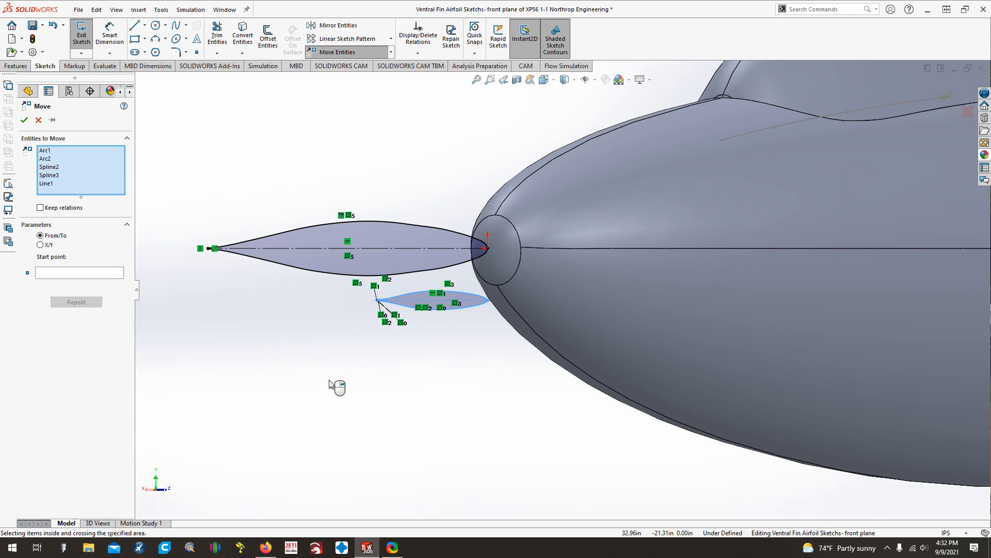
{"action": "left_click", "coordinate": [41, 245]}
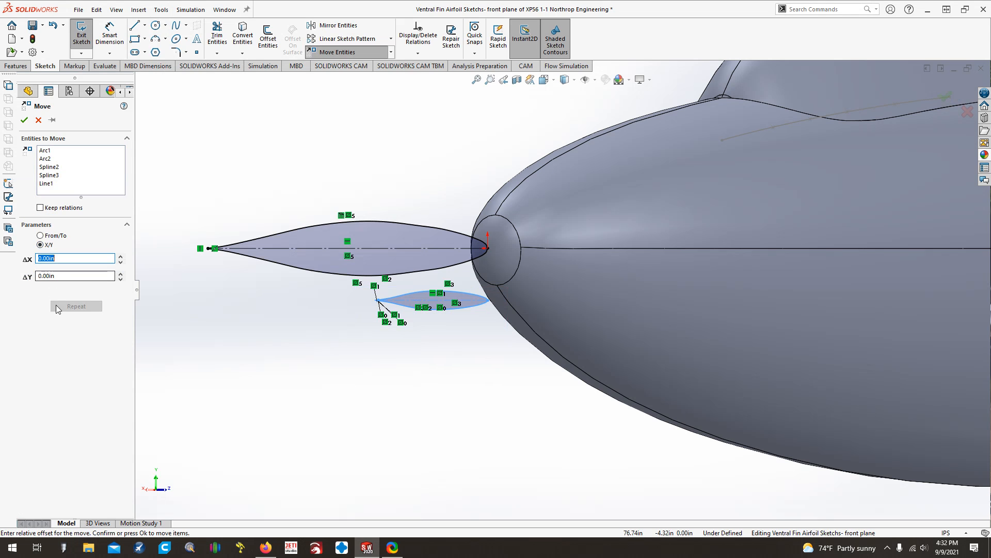
{"action": "left_click", "coordinate": [121, 279]}
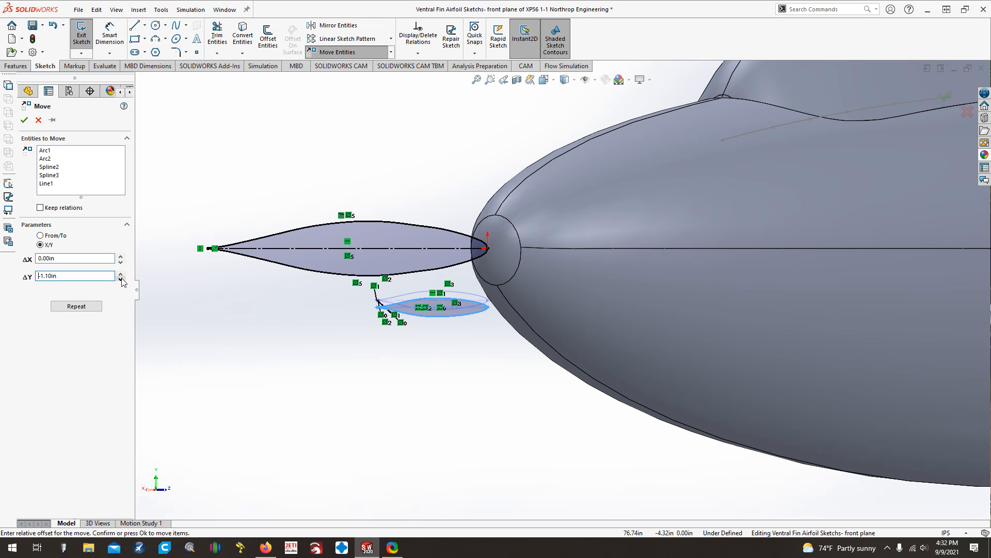
{"action": "left_click", "coordinate": [121, 279]}
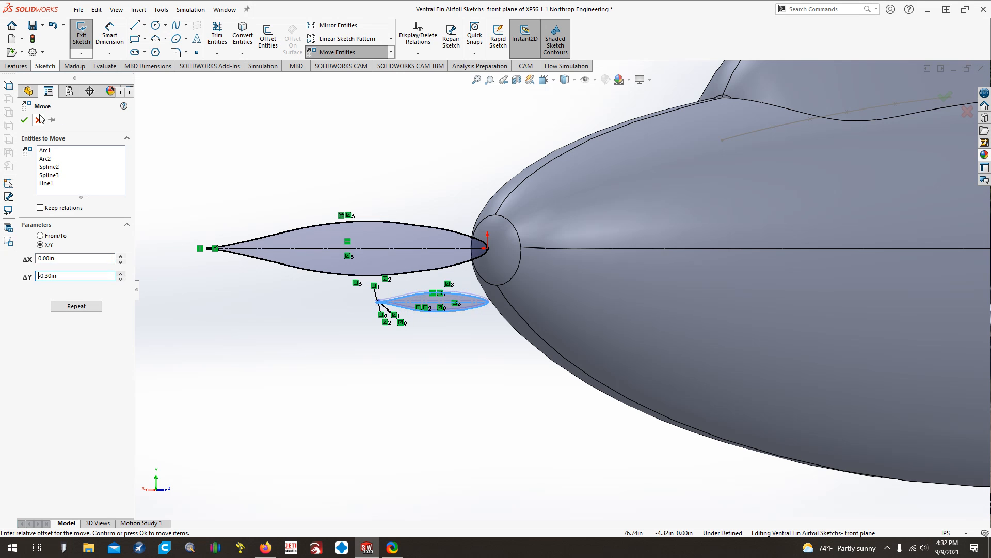
{"action": "left_click", "coordinate": [24, 119]}
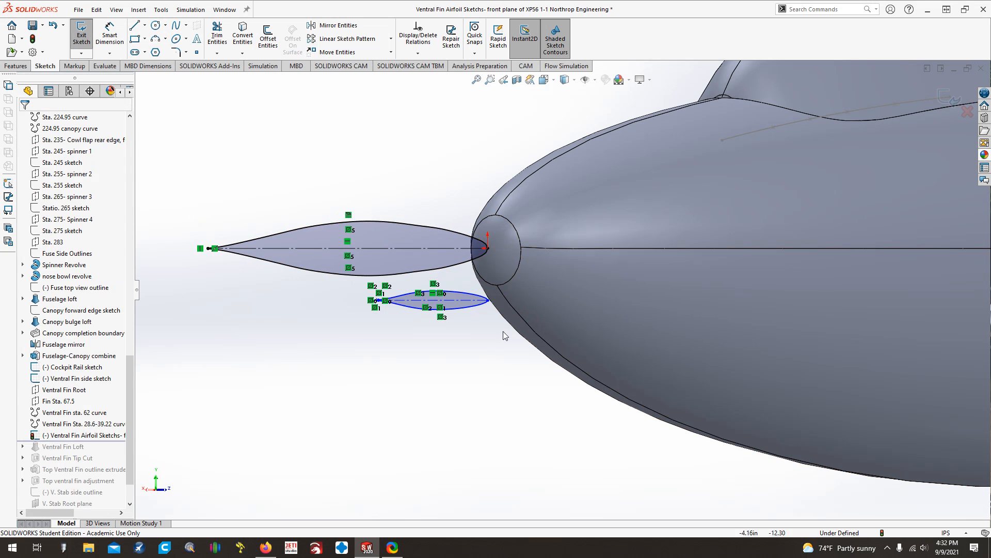
- Examine the larger airfoil's upper spline, centerline and blunt trailing edge up close, and compare it with the smaller airfoil
{"action": "left_click", "coordinate": [399, 220]}
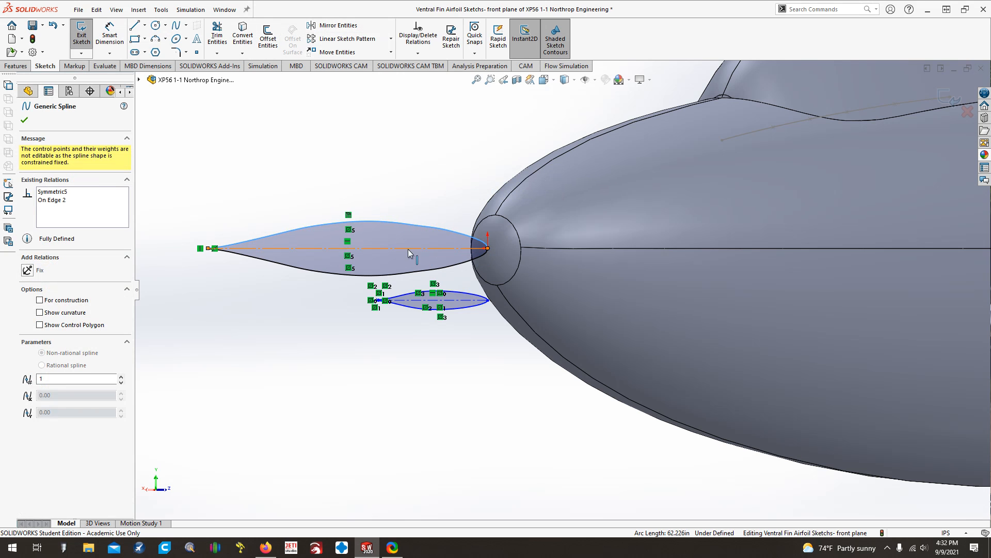
{"action": "scroll", "coordinate": [213, 252], "scroll_direction": "down", "scroll_amount": 5}
{"action": "scroll", "coordinate": [327, 298], "scroll_direction": "down", "scroll_amount": 6}
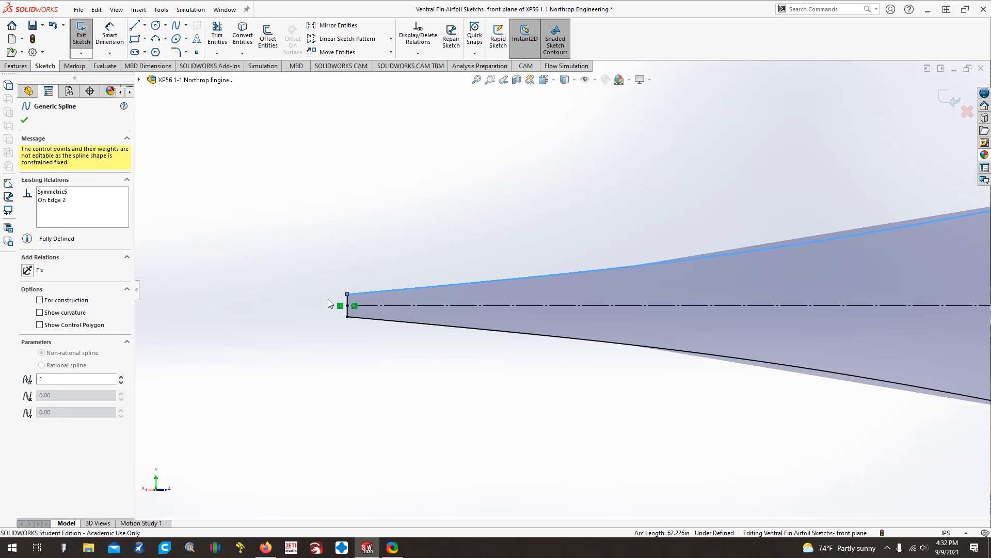
{"action": "left_click", "coordinate": [453, 306]}
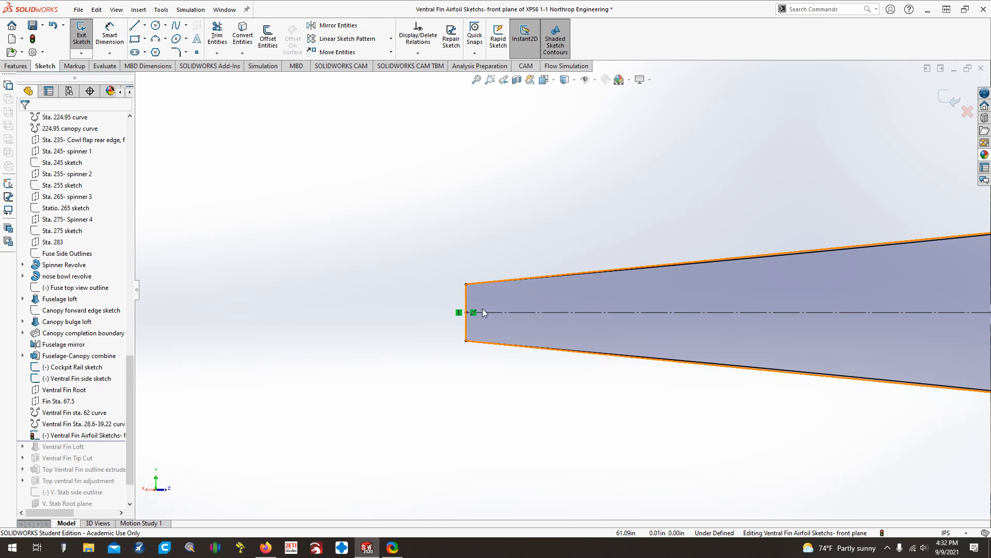
{"action": "scroll", "coordinate": [470, 300], "scroll_direction": "up", "scroll_amount": 5}
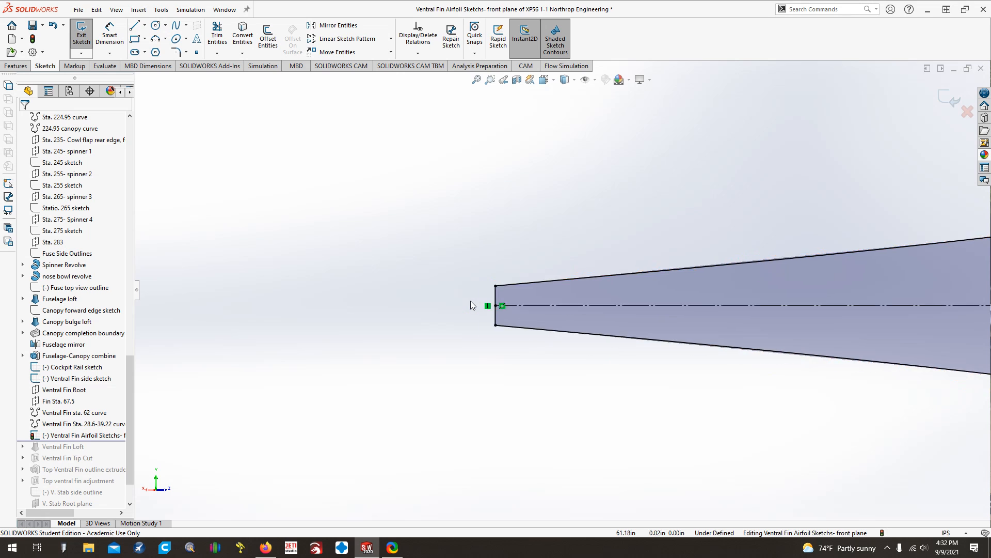
{"action": "scroll", "coordinate": [470, 304], "scroll_direction": "up", "scroll_amount": 4}
{"action": "scroll", "coordinate": [470, 305], "scroll_direction": "up", "scroll_amount": 5}
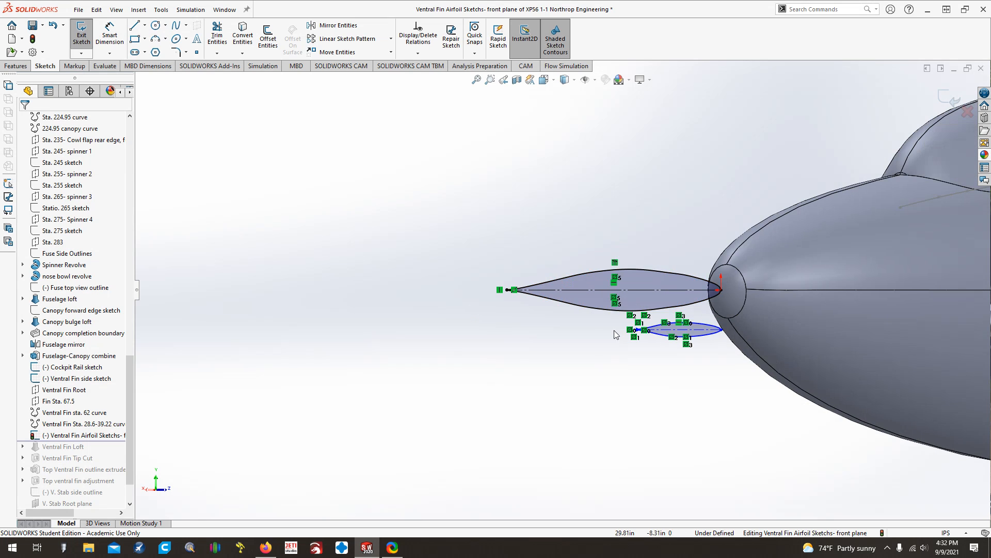
{"action": "scroll", "coordinate": [497, 284], "scroll_direction": "down", "scroll_amount": 8}
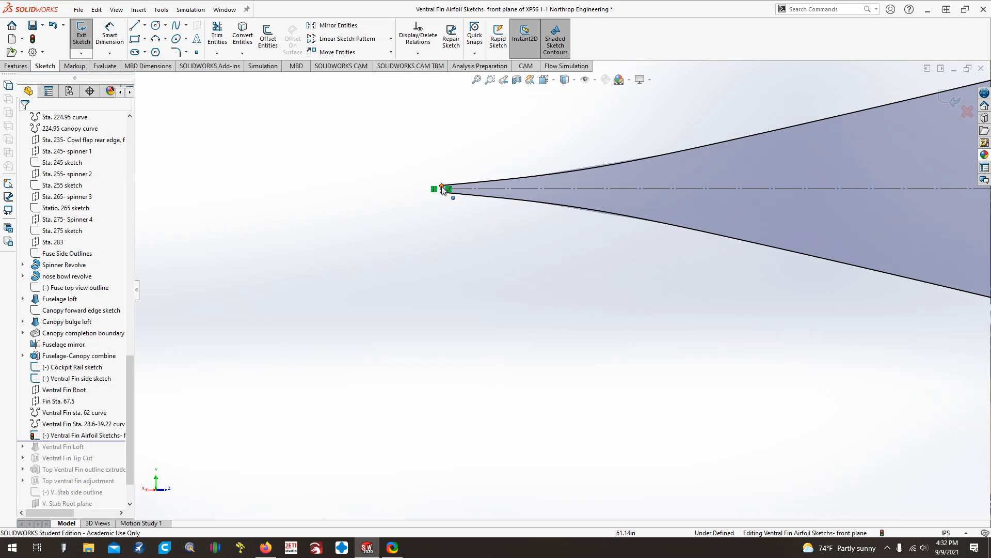
{"action": "scroll", "coordinate": [568, 298], "scroll_direction": "up", "scroll_amount": 6}
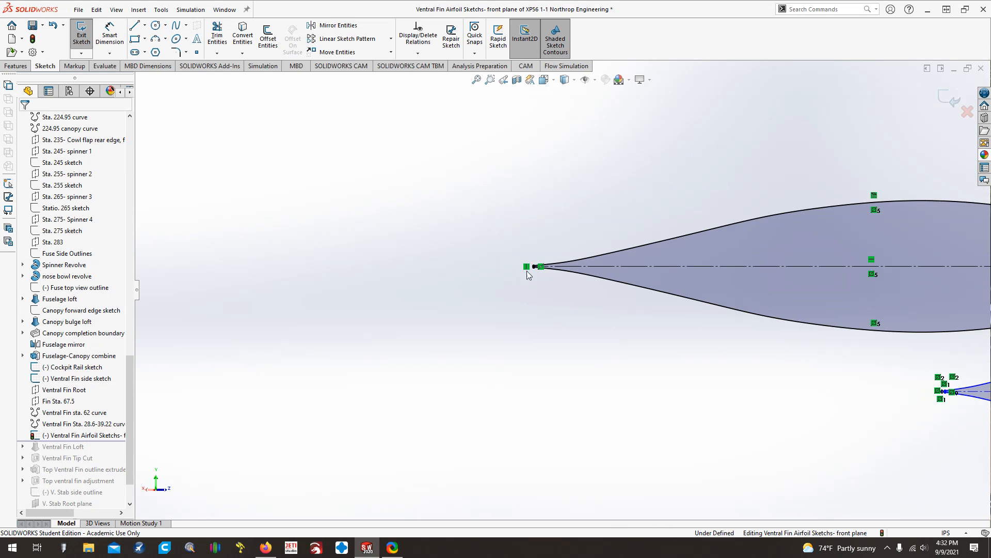
{"action": "scroll", "coordinate": [568, 323], "scroll_direction": "up", "scroll_amount": 5}
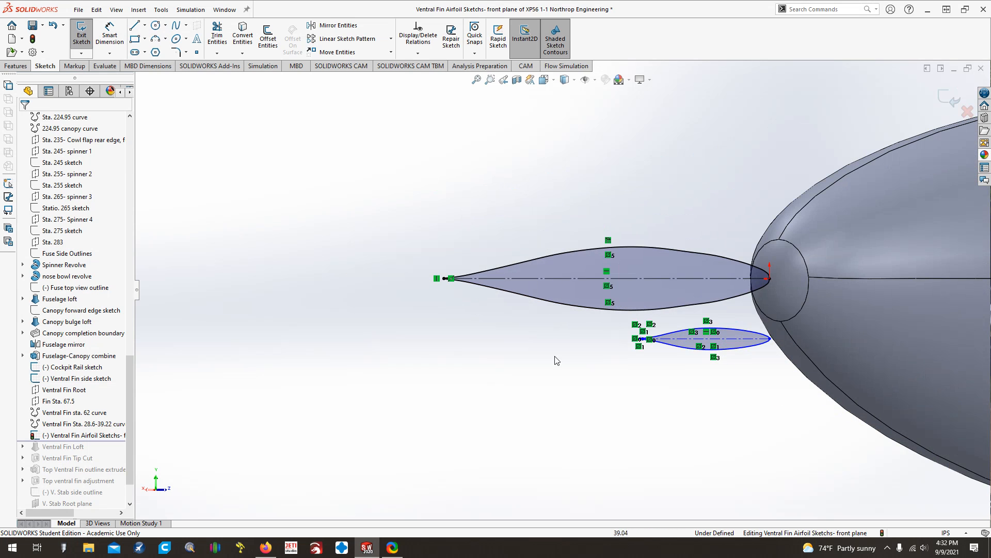
{"action": "scroll", "coordinate": [652, 273], "scroll_direction": "down", "scroll_amount": 1}
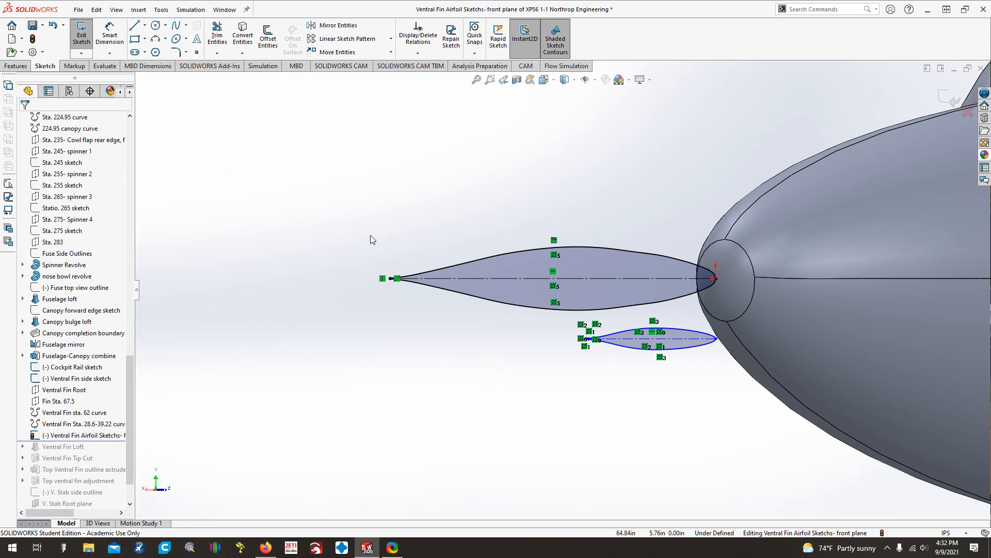
{"action": "scroll", "coordinate": [339, 222], "scroll_direction": "down", "scroll_amount": 2}
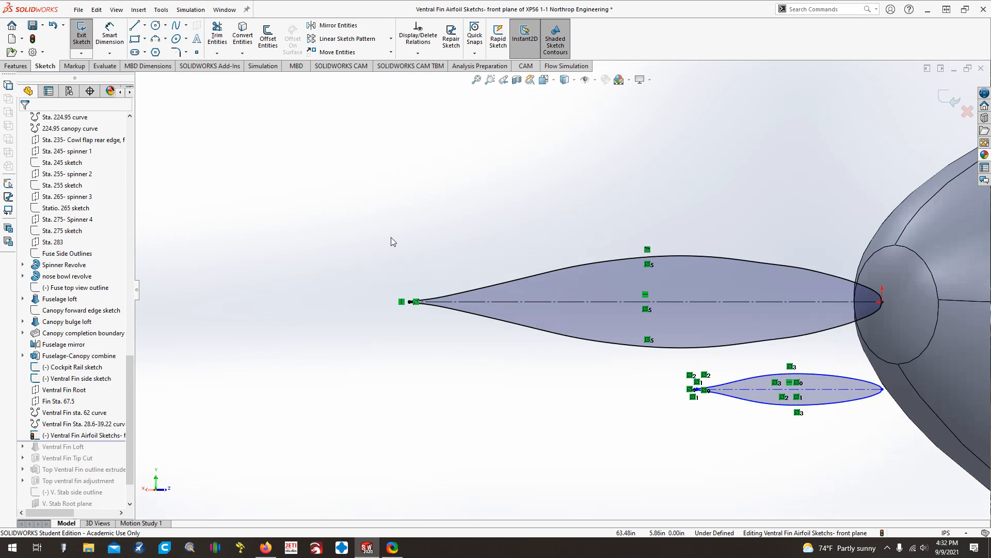
- Select all entities of the larger airfoil, locate the Copy command without using it, and exit the sketch
{"action": "scroll", "coordinate": [392, 235], "scroll_direction": "up", "scroll_amount": 3}
{"action": "left_click_drag", "start_coordinate": [419, 194], "coordinate": [806, 329]}
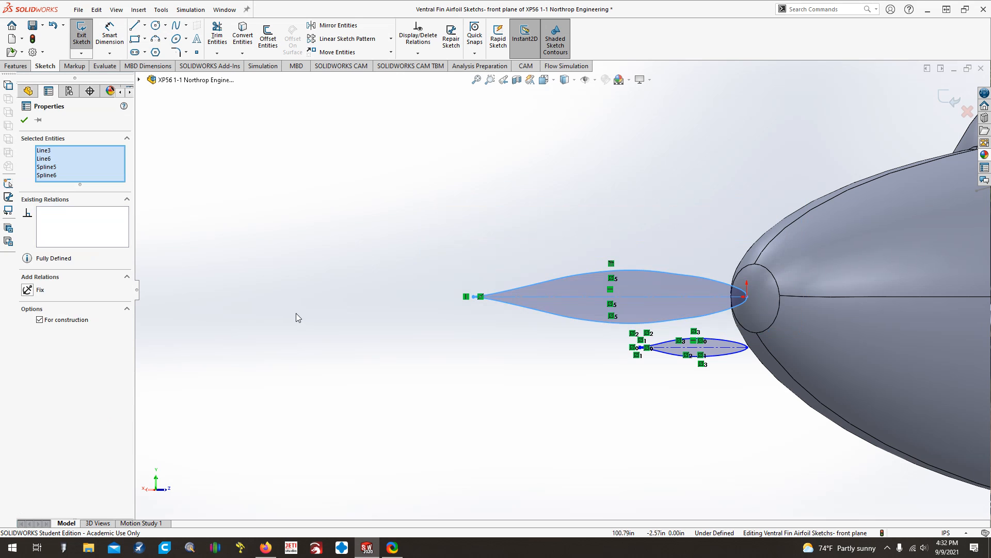
{"action": "left_click", "coordinate": [97, 10]}
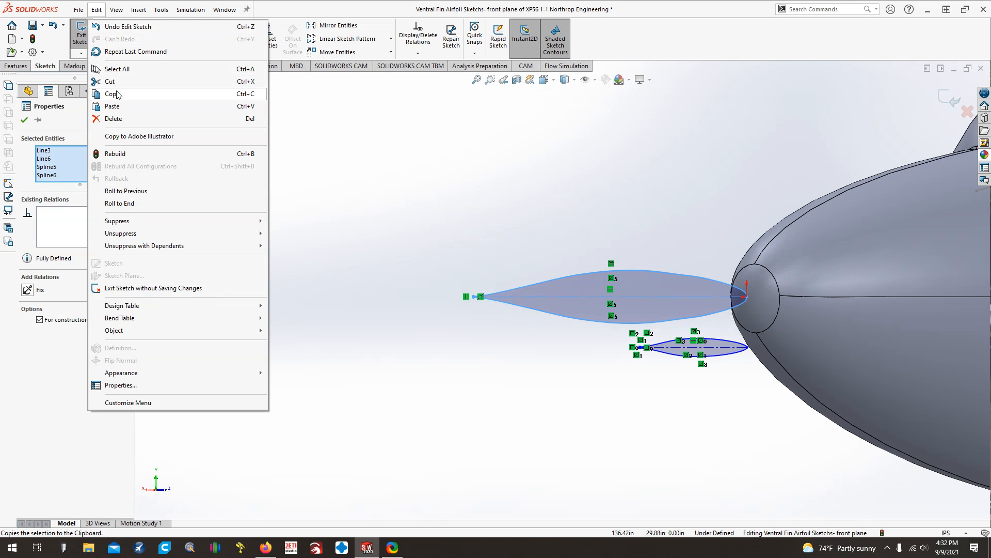
{"action": "left_click", "coordinate": [516, 160]}
{"action": "left_click", "coordinate": [79, 34]}
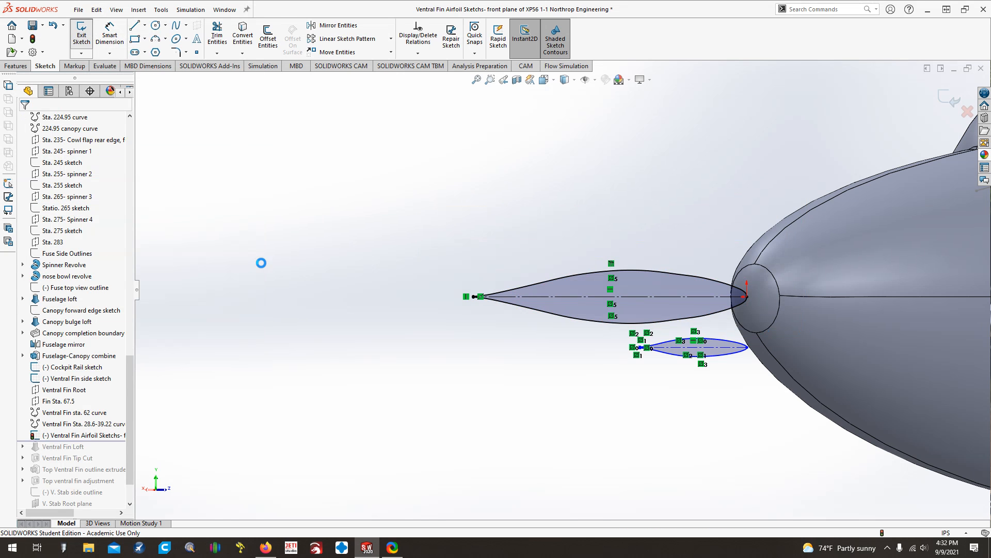
{"action": "scroll", "coordinate": [420, 379], "scroll_direction": "up", "scroll_amount": 1}
{"action": "scroll", "coordinate": [421, 382], "scroll_direction": "up", "scroll_amount": 2}
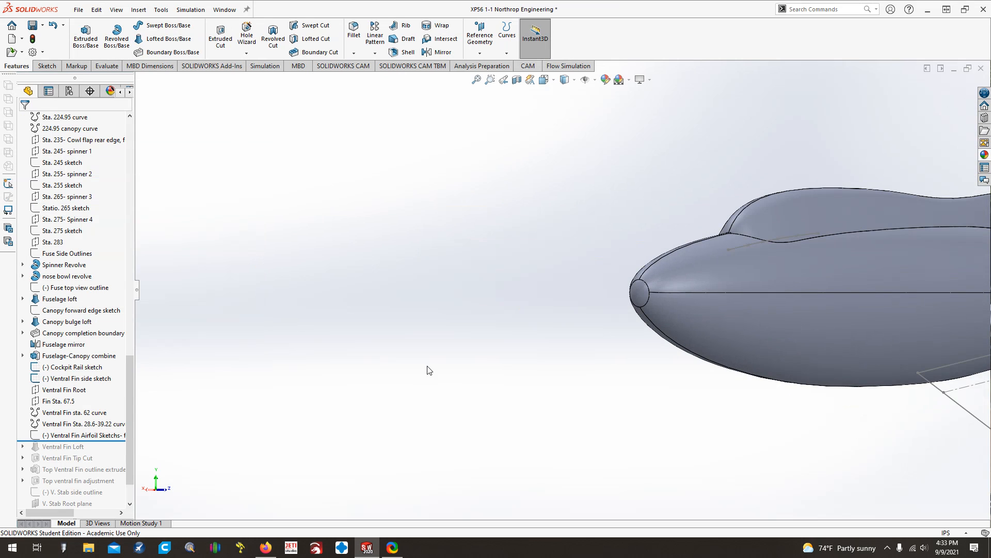
- Examine the Ventral Fin Root plane and the Ventral Fin Sta. 28.6-39.22 curve against the fuselage and fin outline
{"action": "left_click", "coordinate": [63, 390]}
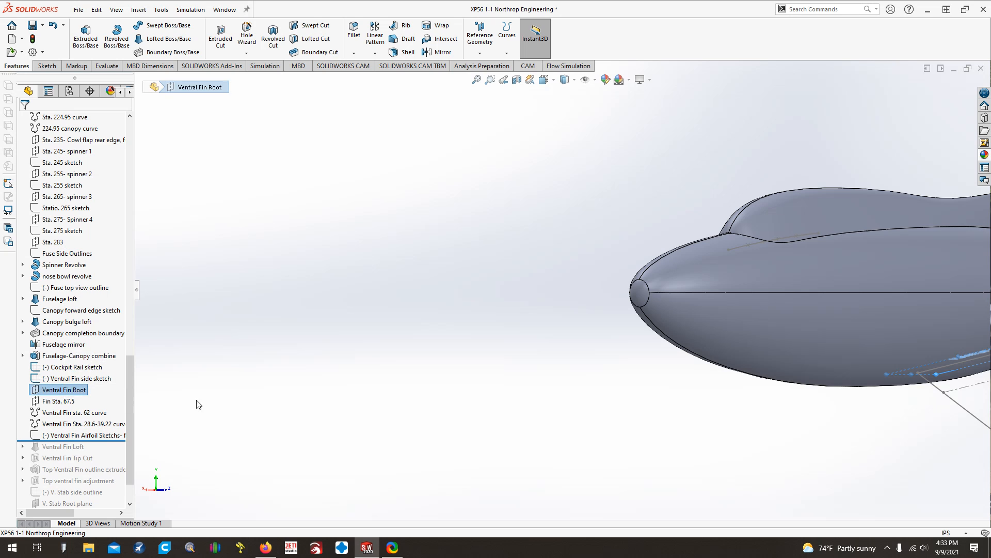
{"action": "key", "text": "ctrl+Left"}
{"action": "key", "text": "ctrl+Left"}
{"action": "key", "text": "ctrl+Left"}
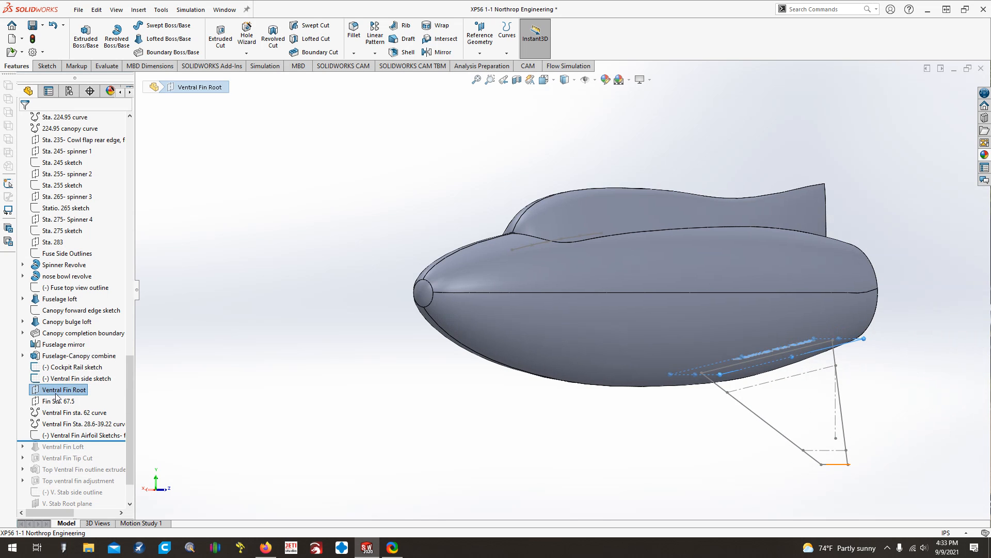
{"action": "right_click", "coordinate": [58, 392]}
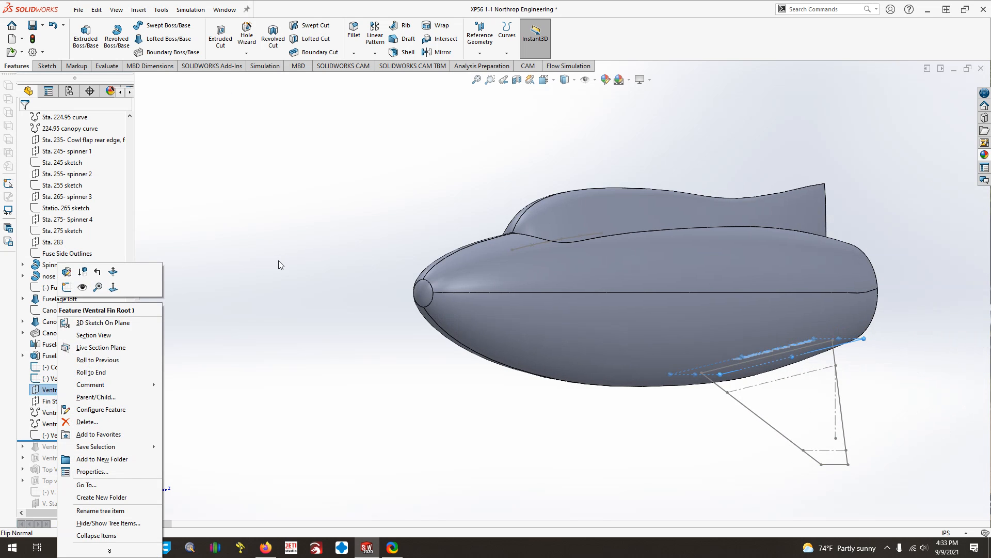
{"action": "left_click", "coordinate": [207, 410]}
{"action": "left_click", "coordinate": [96, 424]}
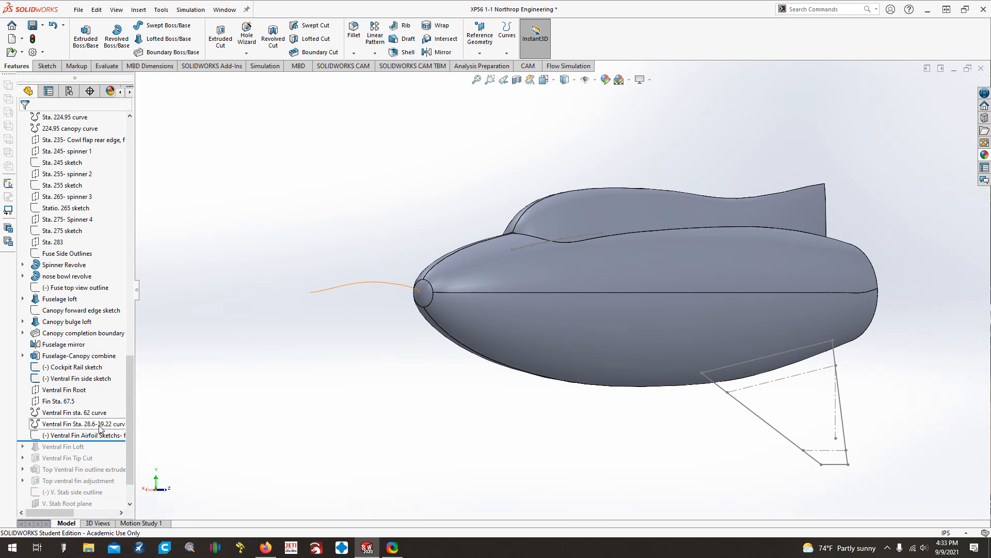
- Locate the Scale command among the sketch tools without using it
{"action": "left_click", "coordinate": [77, 309]}
{"action": "left_click", "coordinate": [138, 9]}
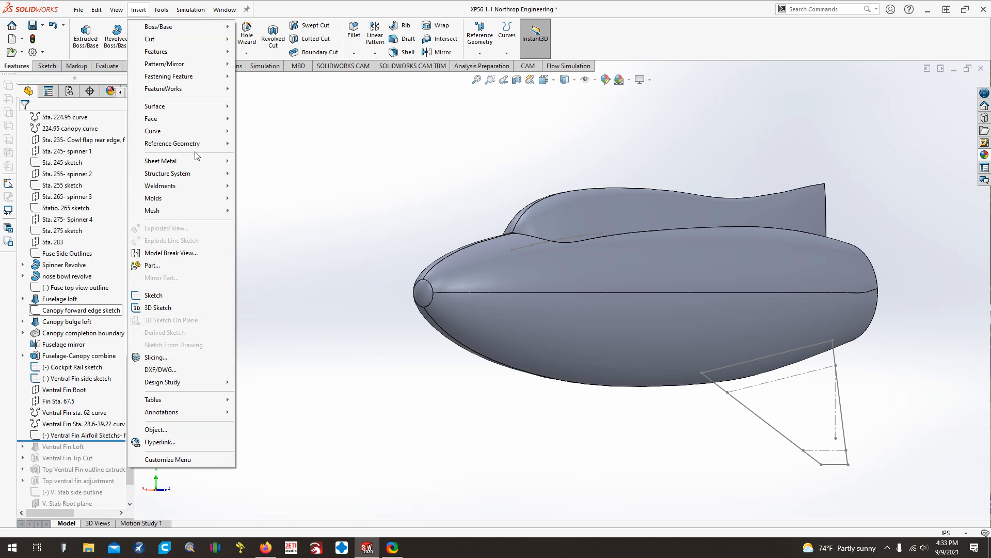
{"action": "mouse_move", "coordinate": [161, 9]}
{"action": "mouse_move", "coordinate": [222, 334]}
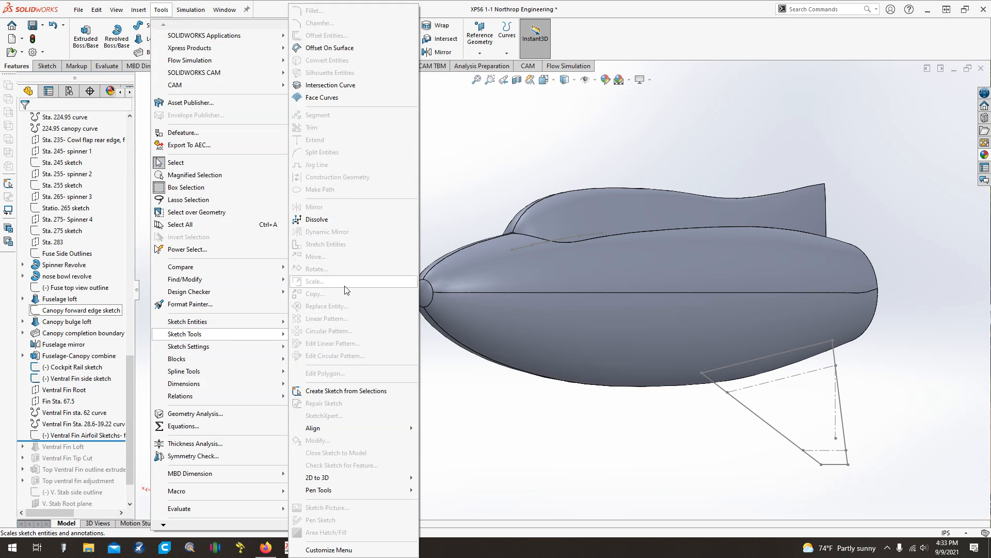
{"action": "left_click", "coordinate": [508, 429]}
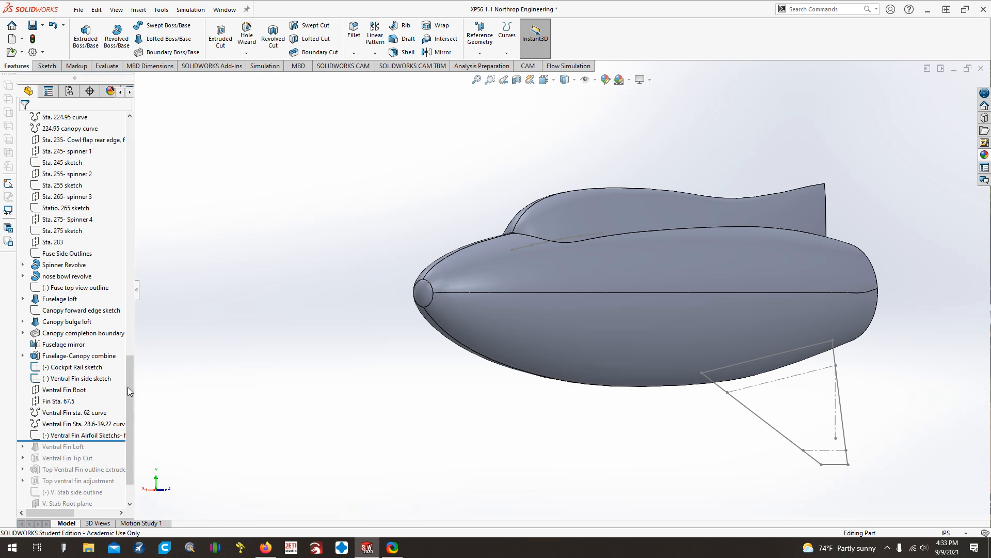
- Roll the history forward to include the Ventral Fin Loft and expand that feature
{"action": "scroll", "coordinate": [128, 387], "scroll_direction": "down", "scroll_amount": 4}
{"action": "left_click_drag", "start_coordinate": [98, 395], "coordinate": [99, 403]}
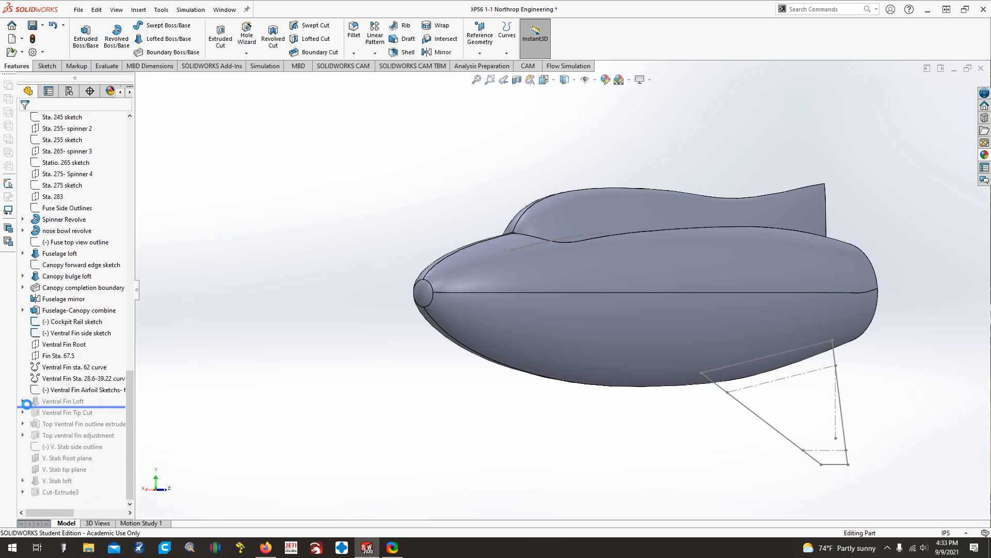
{"action": "left_click", "coordinate": [23, 401]}
- Show the loft's Ventral Fin Root, Ventral Fin Tip and 3DSketch12 sketches
{"action": "right_click", "coordinate": [57, 414]}
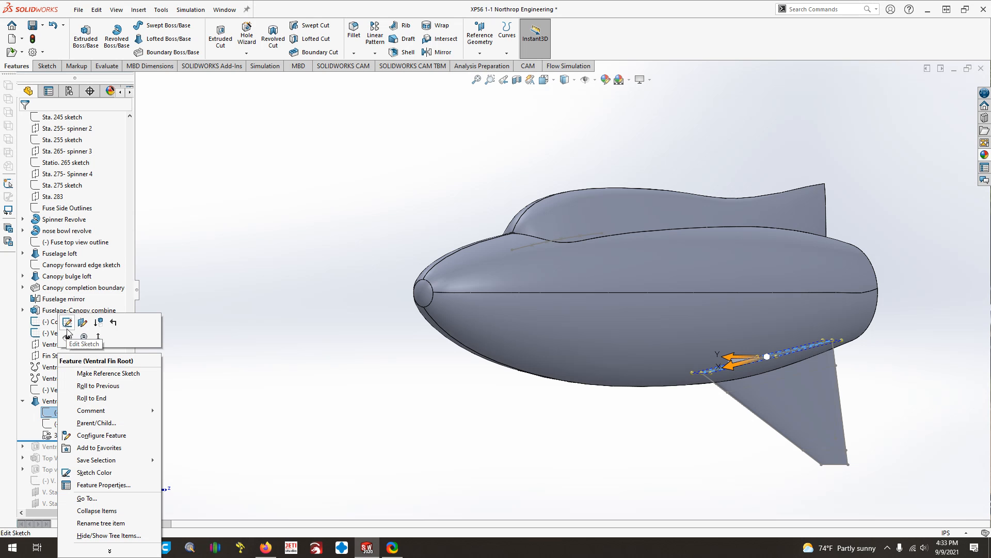
{"action": "left_click", "coordinate": [93, 425]}
{"action": "right_click", "coordinate": [93, 424]}
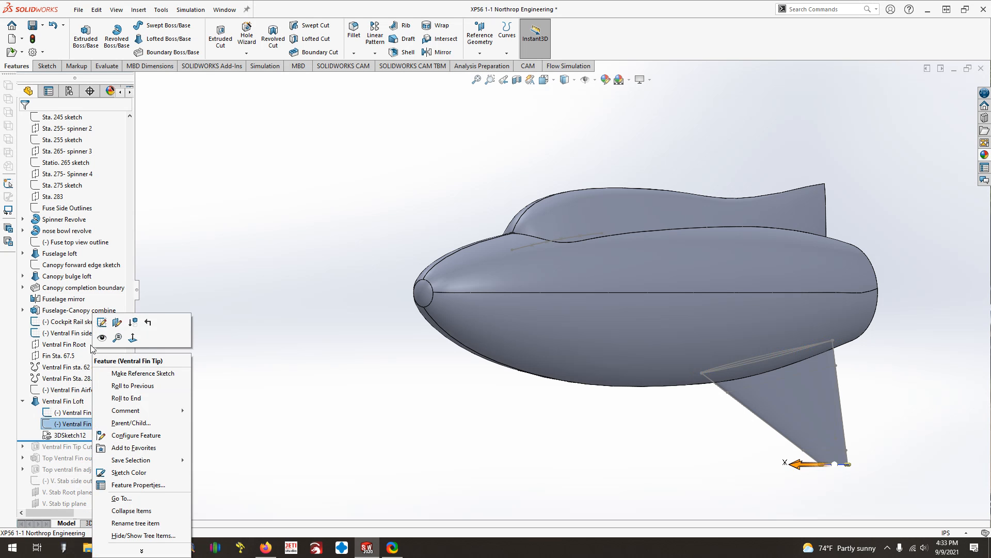
{"action": "key", "text": "Escape"}
{"action": "left_click", "coordinate": [70, 435]}
{"action": "right_click", "coordinate": [77, 435]}
{"action": "left_click", "coordinate": [86, 338]}
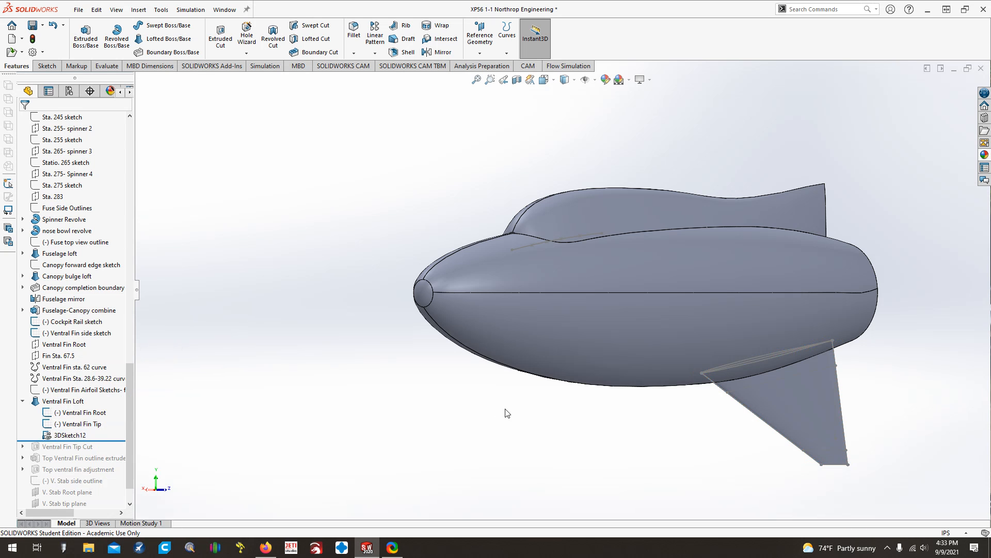
- Examine the ventral fin loft up close from below, highlighting its root and tip profile sketches
{"action": "middle_click_drag", "start_coordinate": [568, 408], "coordinate": [593, 427]}
{"action": "key", "text": "ctrl+3"}
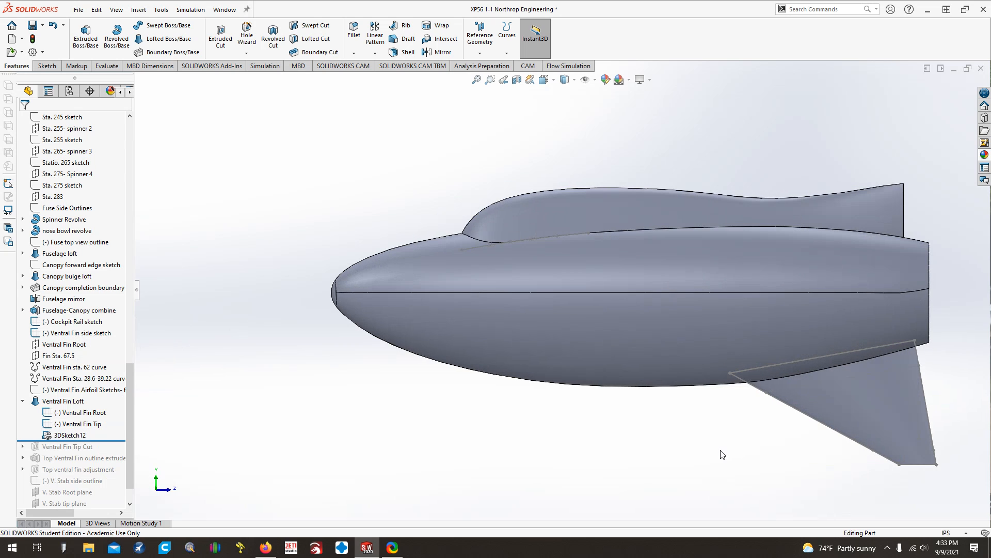
{"action": "key", "text": "ctrl+Left"}
{"action": "key", "text": "ctrl+Left"}
{"action": "key", "text": "ctrl+Left"}
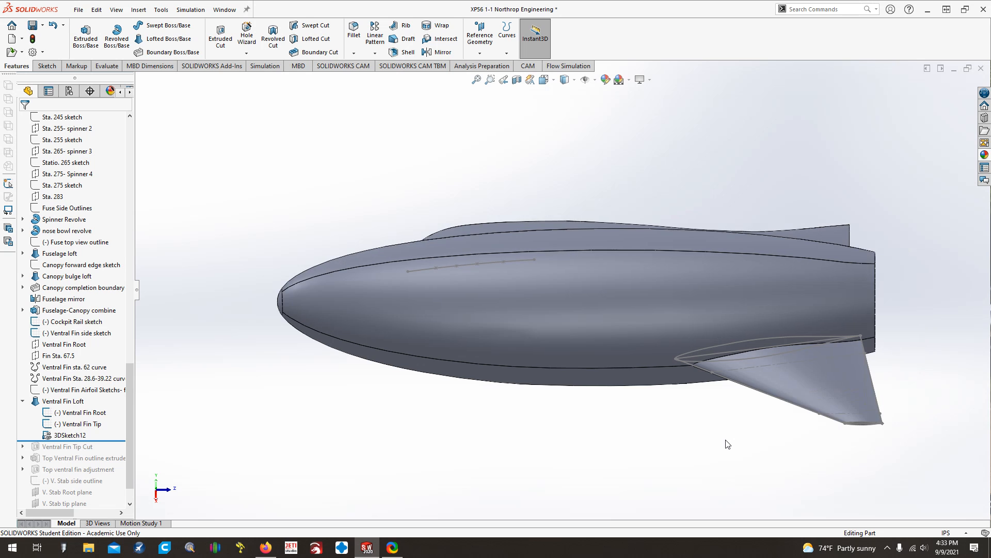
{"action": "left_click", "coordinate": [490, 79]}
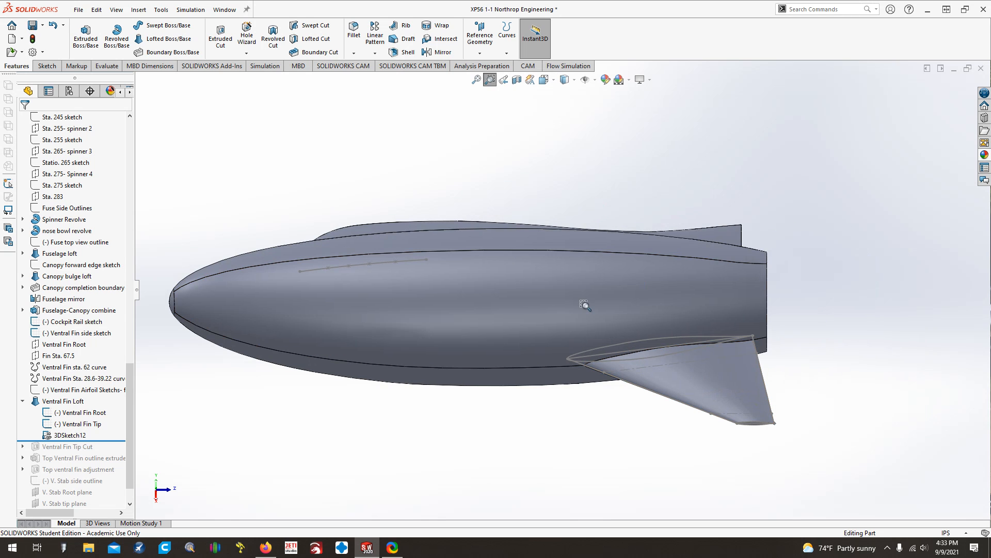
{"action": "left_click_drag", "start_coordinate": [542, 256], "coordinate": [818, 479]}
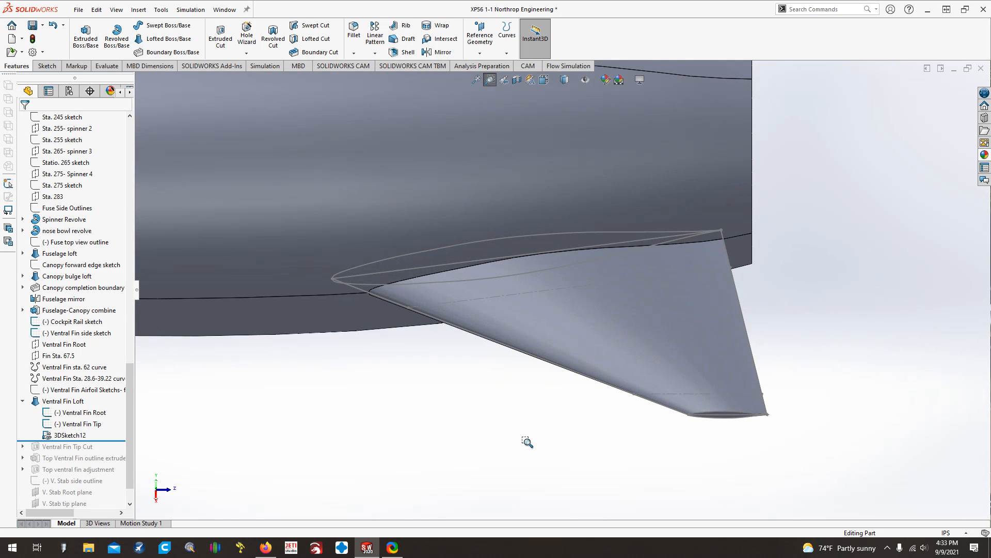
{"action": "key", "text": "Escape"}
{"action": "left_click", "coordinate": [92, 412]}
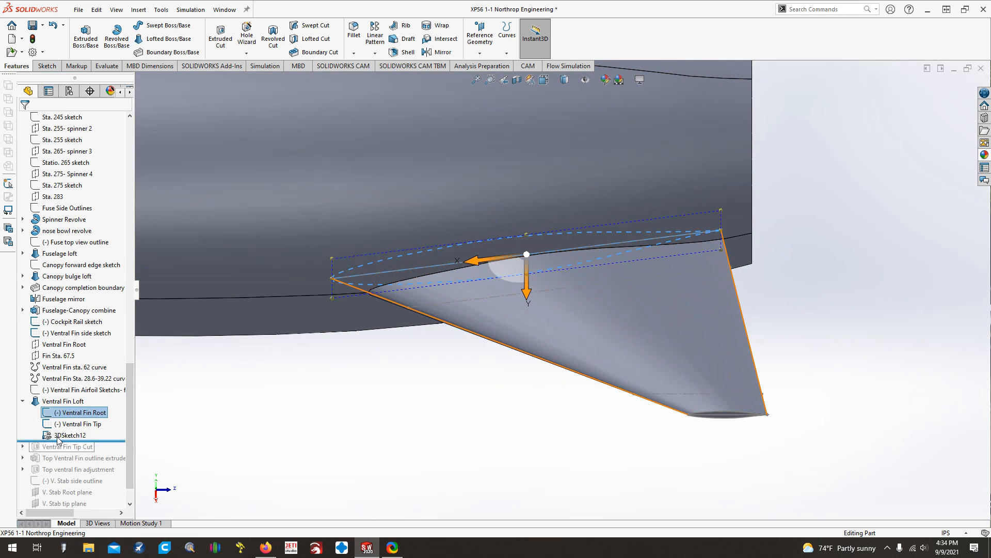
{"action": "left_click", "coordinate": [72, 425]}
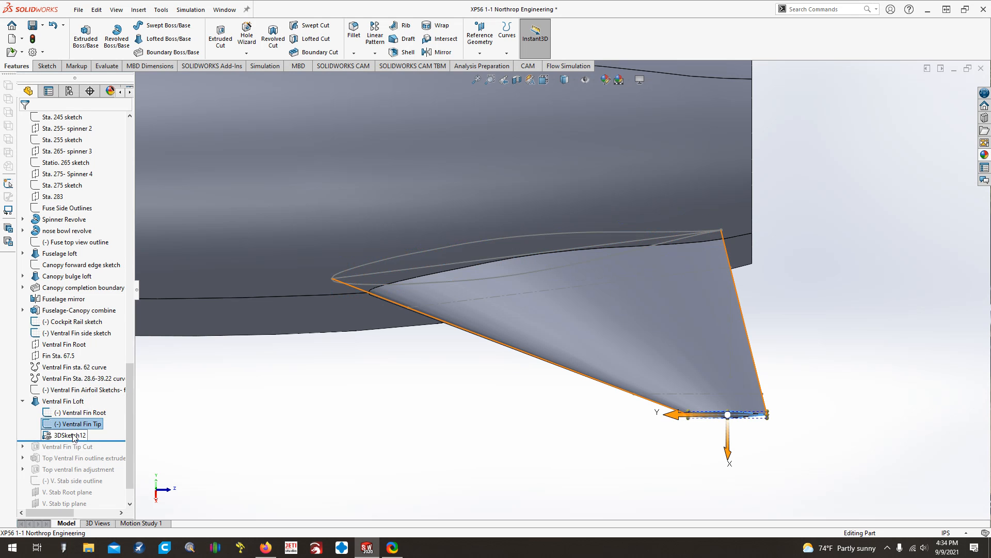
- Inspect where the guide curves meet the fin root airfoil at its leading edge and blunt trailing edge
{"action": "left_click", "coordinate": [46, 66]}
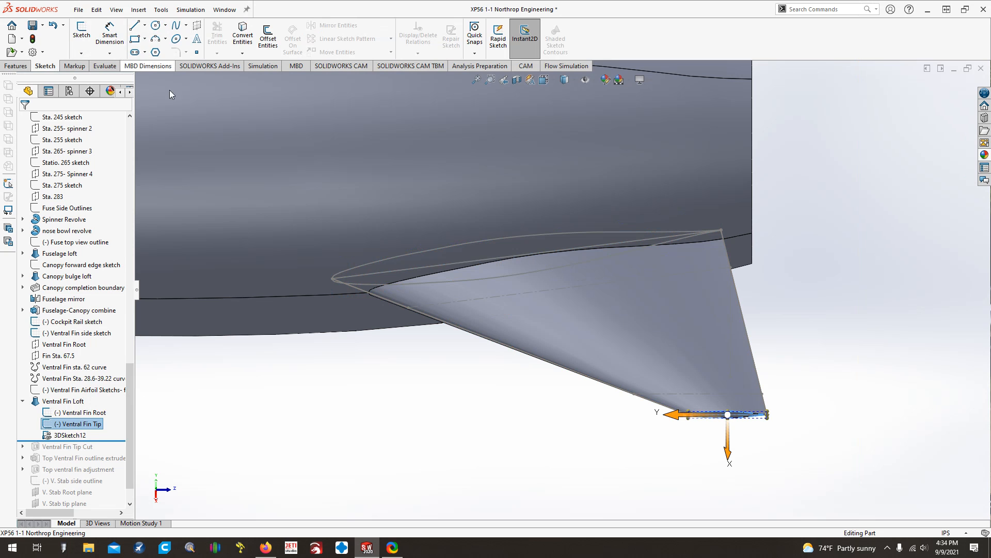
{"action": "scroll", "coordinate": [404, 367], "scroll_direction": "down", "scroll_amount": 6}
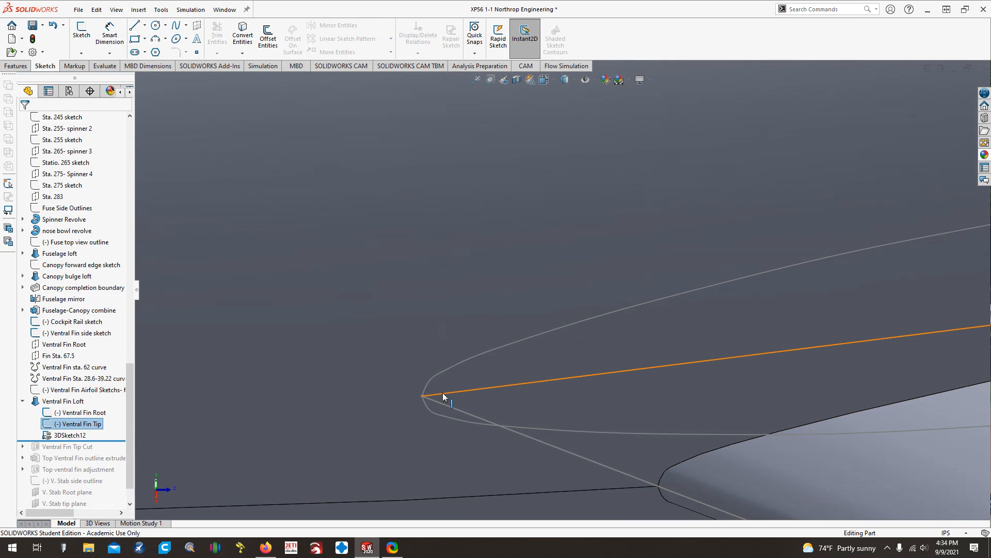
{"action": "scroll", "coordinate": [423, 395], "scroll_direction": "up", "scroll_amount": 8}
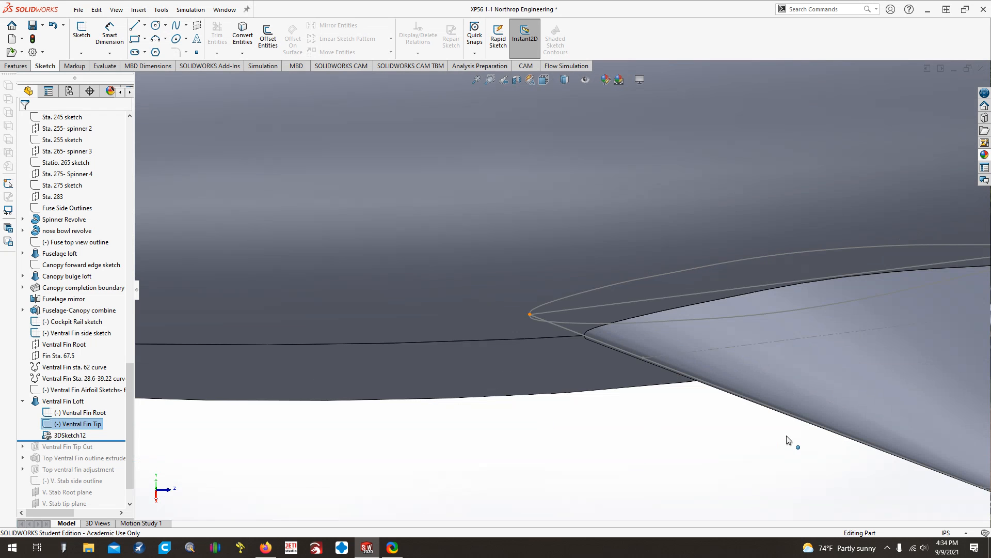
{"action": "scroll", "coordinate": [805, 244], "scroll_direction": "right", "scroll_amount": 1}
{"action": "scroll", "coordinate": [795, 258], "scroll_direction": "up", "scroll_amount": 3}
{"action": "scroll", "coordinate": [770, 267], "scroll_direction": "down", "scroll_amount": 10}
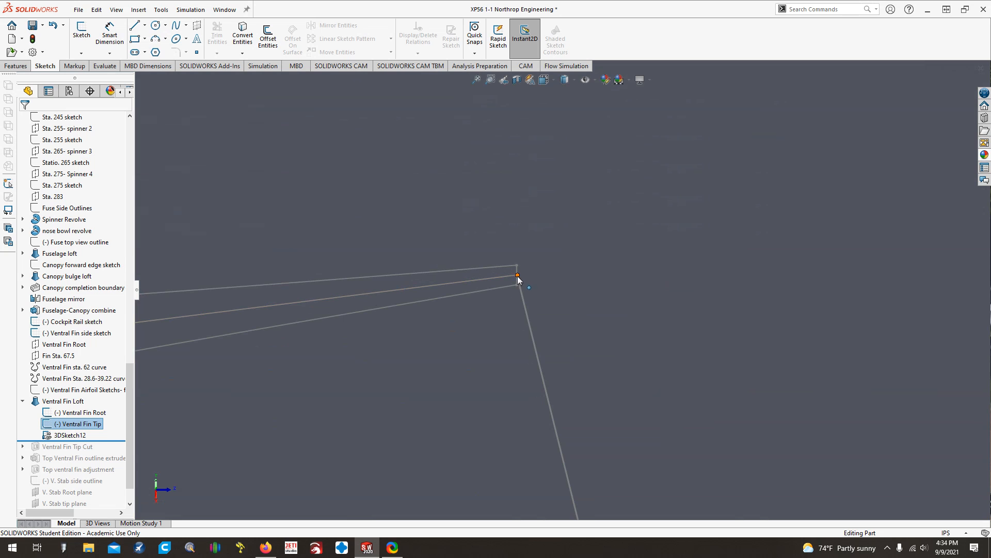
{"action": "middle_click_drag", "start_coordinate": [517, 276], "coordinate": [528, 280]}
{"action": "scroll", "coordinate": [528, 280], "scroll_direction": "up", "scroll_amount": 10}
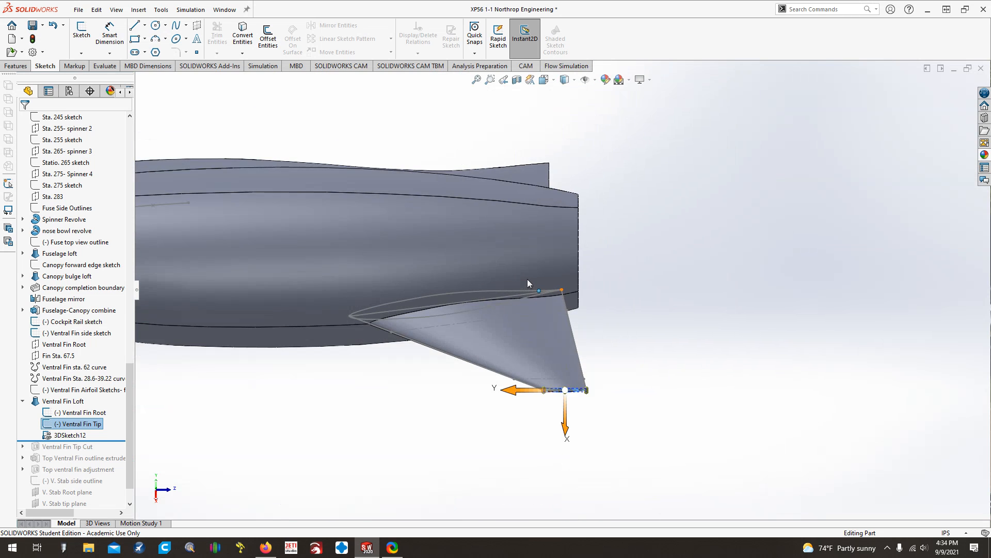
{"action": "scroll", "coordinate": [554, 337], "scroll_direction": "down", "scroll_amount": 2}
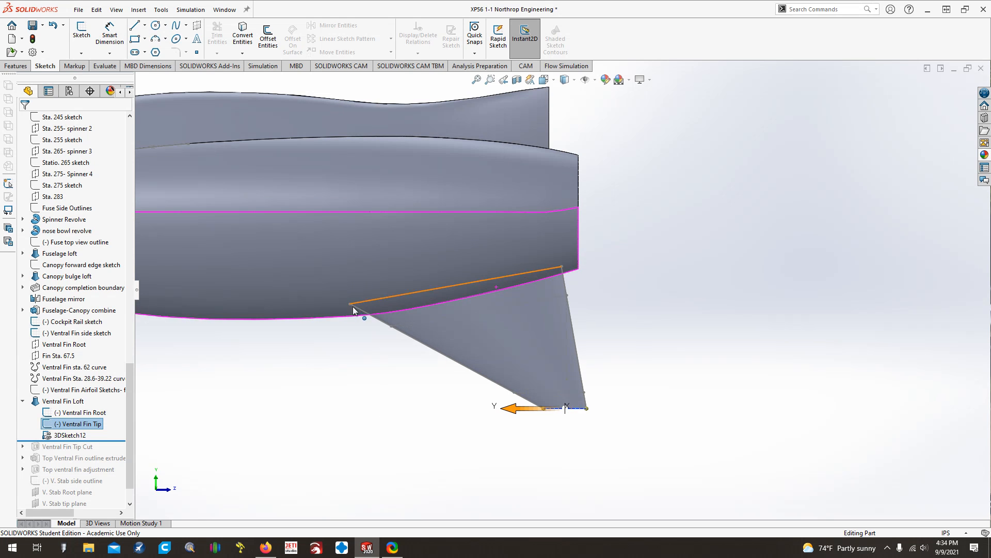
{"action": "left_click", "coordinate": [611, 400]}
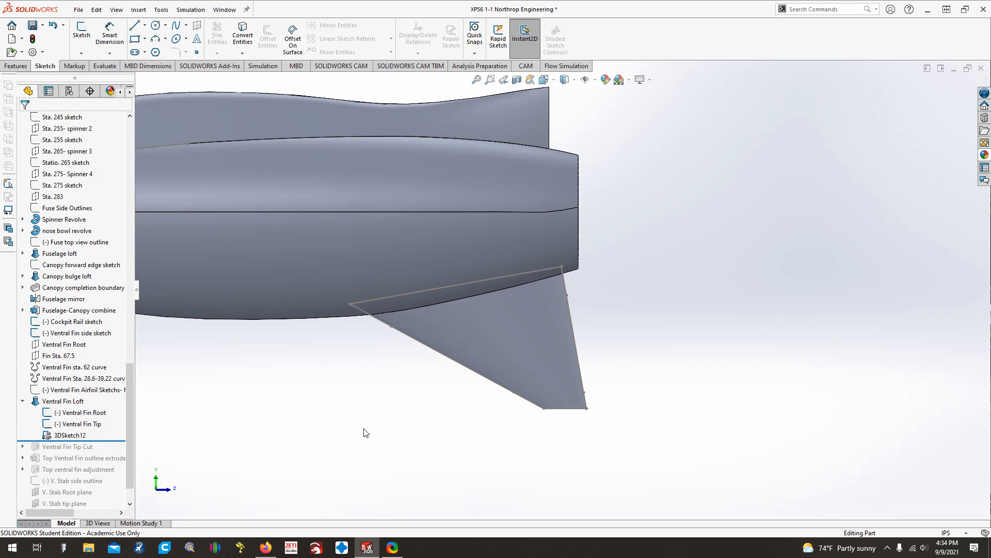
- Hide the 3DSketch12, Ventral Fin Tip and Ventral Fin Root sketches
{"action": "right_click", "coordinate": [67, 434]}
{"action": "left_click", "coordinate": [87, 335]}
{"action": "right_click", "coordinate": [71, 423]}
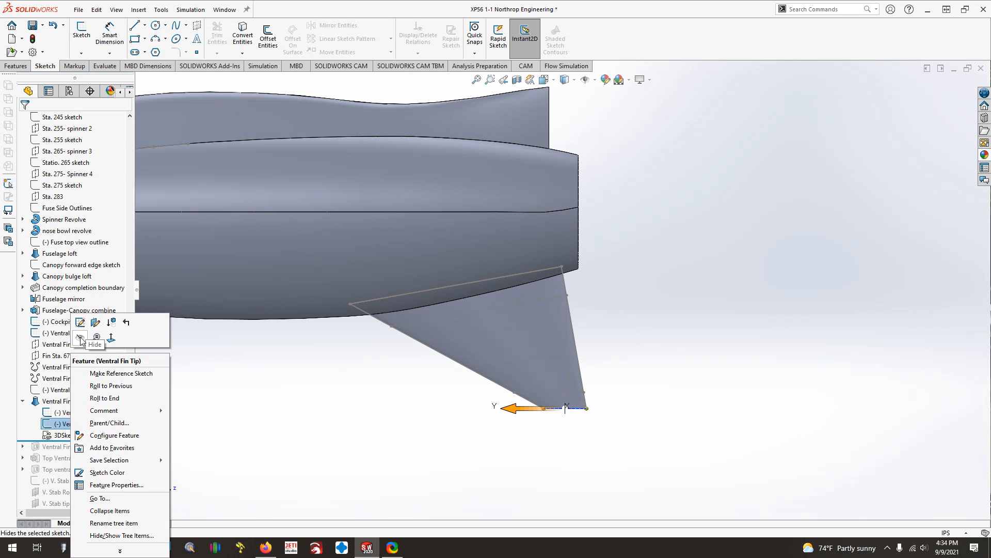
{"action": "left_click", "coordinate": [81, 337]}
{"action": "right_click", "coordinate": [84, 411]}
{"action": "left_click", "coordinate": [90, 340]}
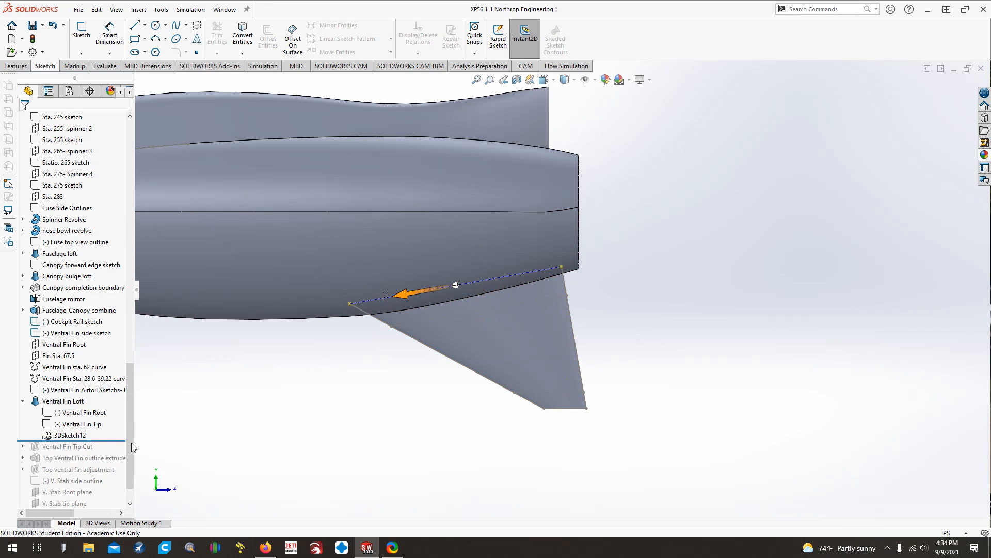
- Open the Ventral Fin Loft's definition, review its profiles, guide curves, options and feature scope, and close it
{"action": "left_click", "coordinate": [15, 66]}
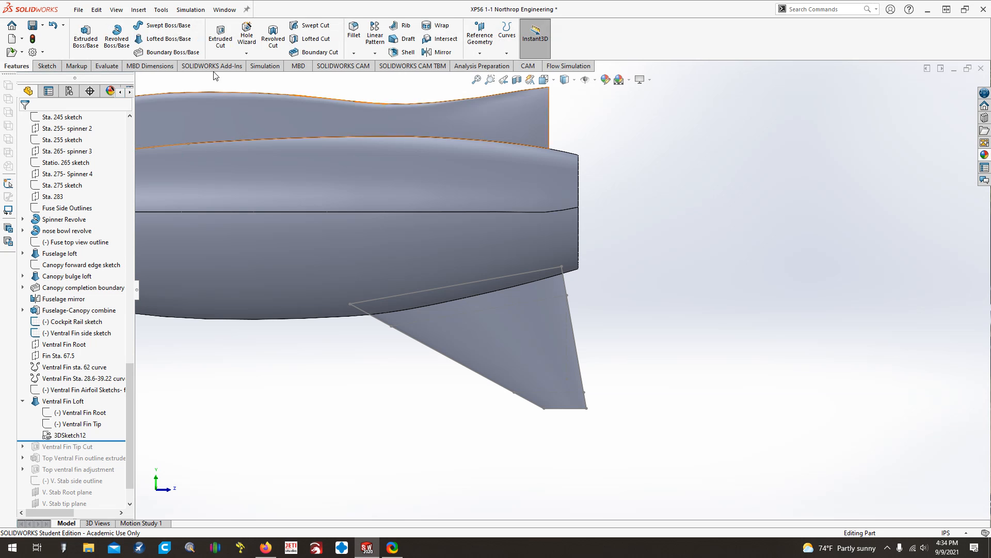
{"action": "right_click", "coordinate": [72, 401]}
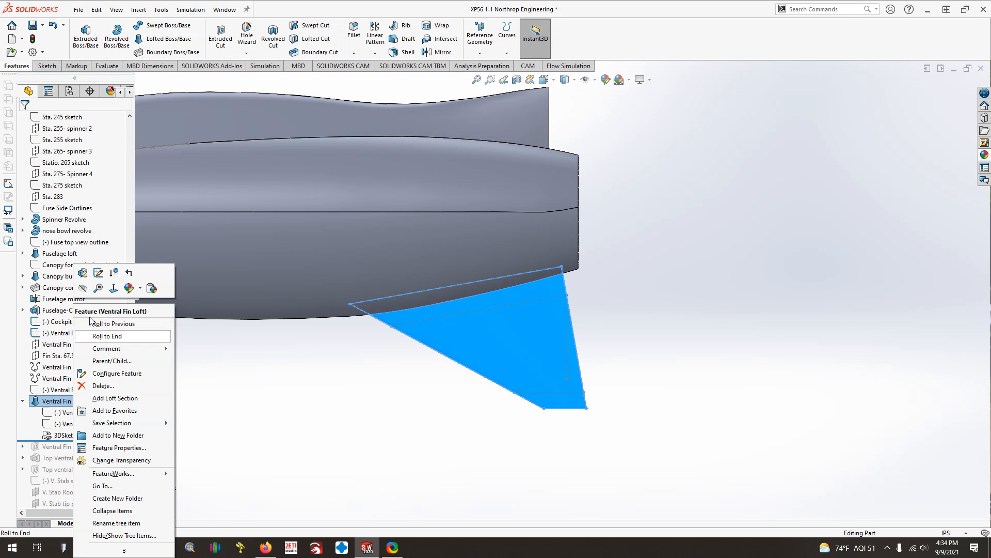
{"action": "left_click", "coordinate": [90, 278]}
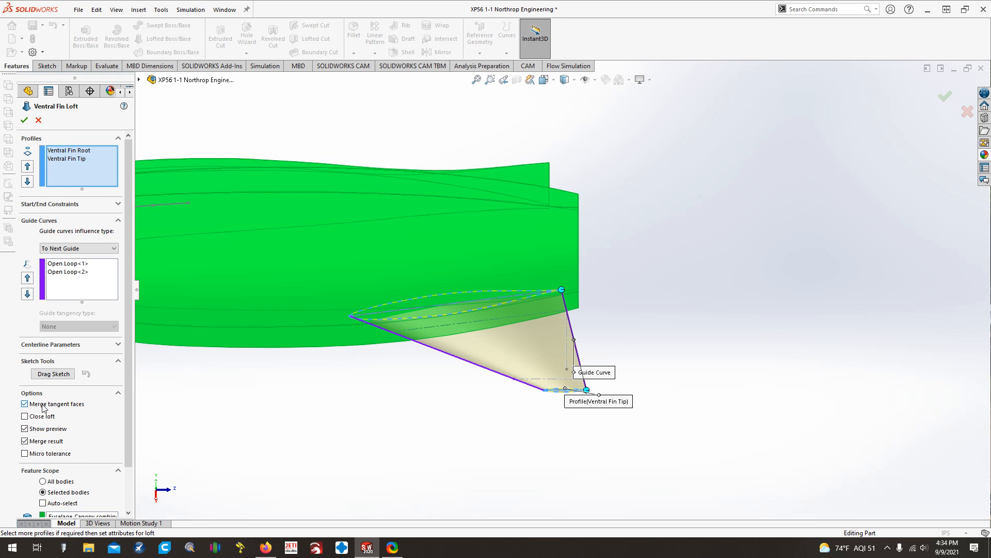
{"action": "scroll", "coordinate": [90, 417], "scroll_direction": "down", "scroll_amount": 1}
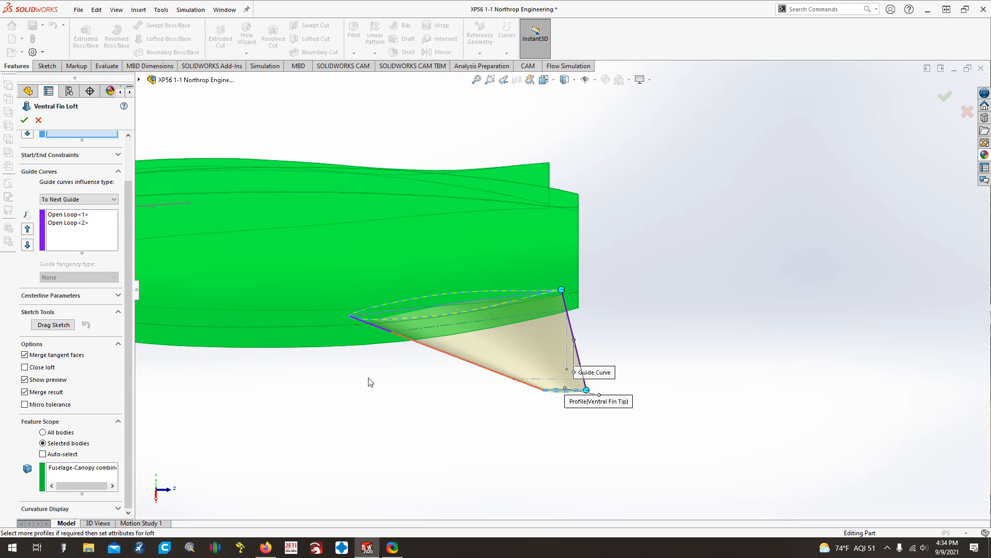
{"action": "key", "text": "ctrl+Right"}
{"action": "key", "text": "ctrl+Right"}
{"action": "key", "text": "ctrl+Right"}
{"action": "key", "text": "ctrl+Right"}
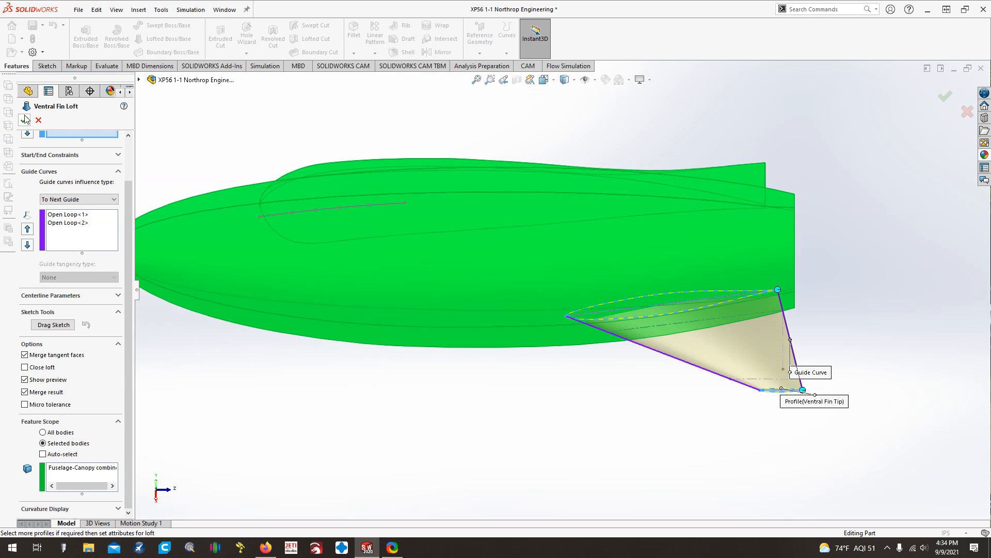
{"action": "left_click", "coordinate": [24, 118]}
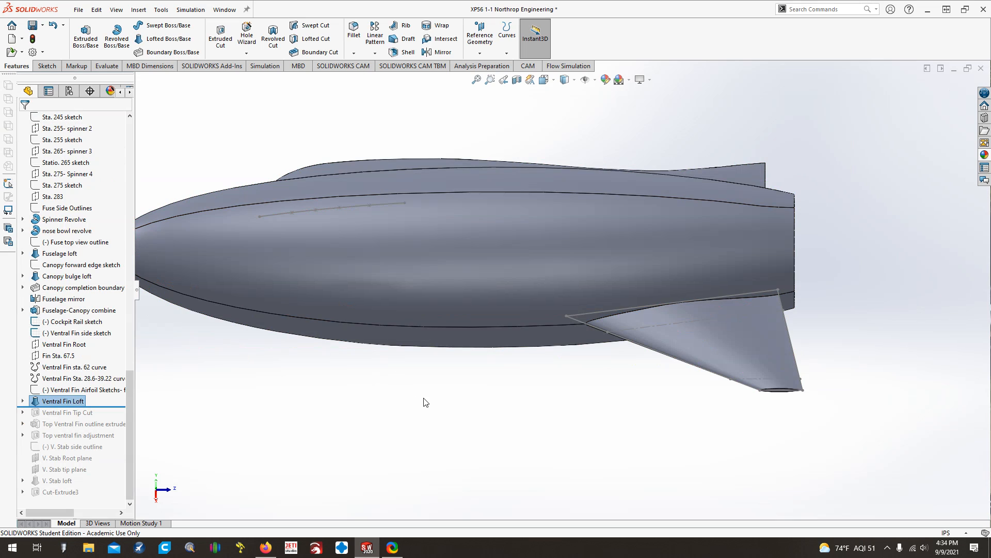
- Expand the Ventral Fin Loft in the history and hide the Ventral Fin side sketch
{"action": "left_click", "coordinate": [23, 401]}
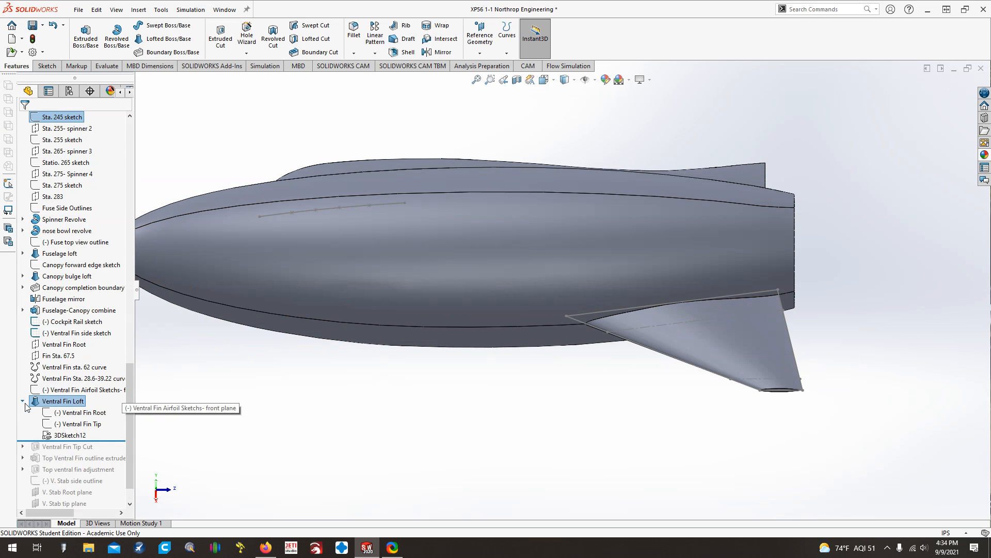
{"action": "right_click", "coordinate": [51, 332]}
{"action": "left_click", "coordinate": [64, 300]}
{"action": "right_click", "coordinate": [62, 321]}
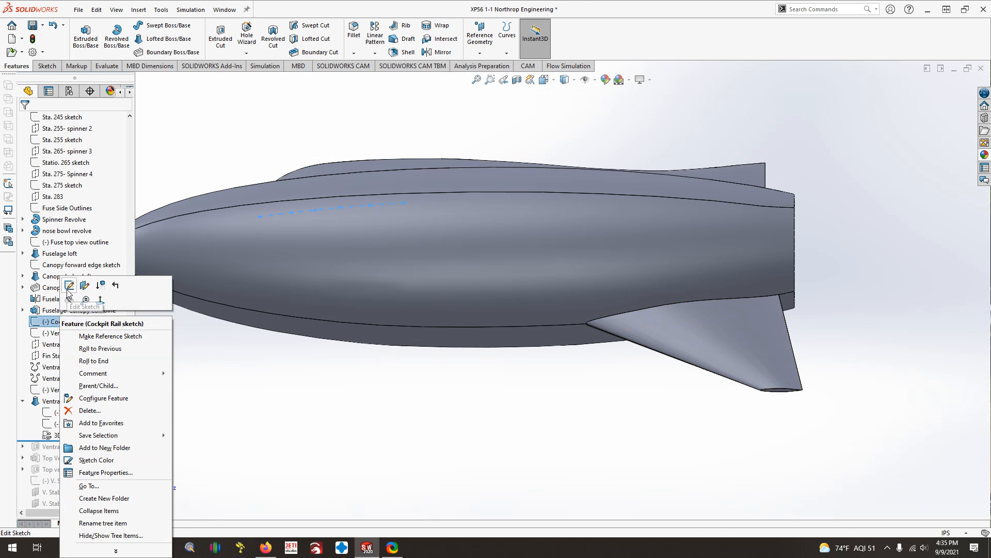
{"action": "left_click", "coordinate": [65, 285]}
{"action": "left_click", "coordinate": [81, 33]}
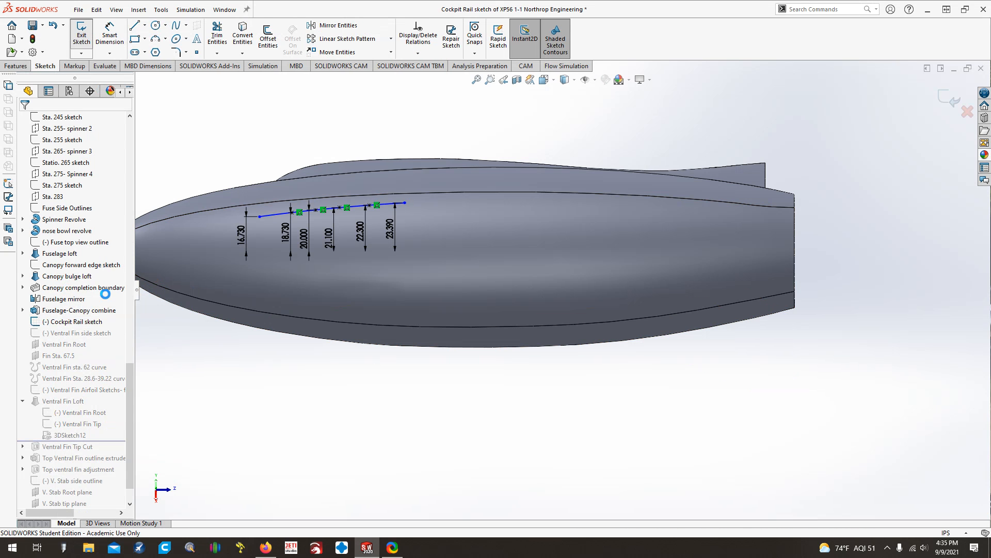
- Close the Cockpit Rail sketch and return to the full side profile of the fuselage with its ventral fin
{"action": "right_click", "coordinate": [69, 325]}
{"action": "left_click", "coordinate": [75, 301]}
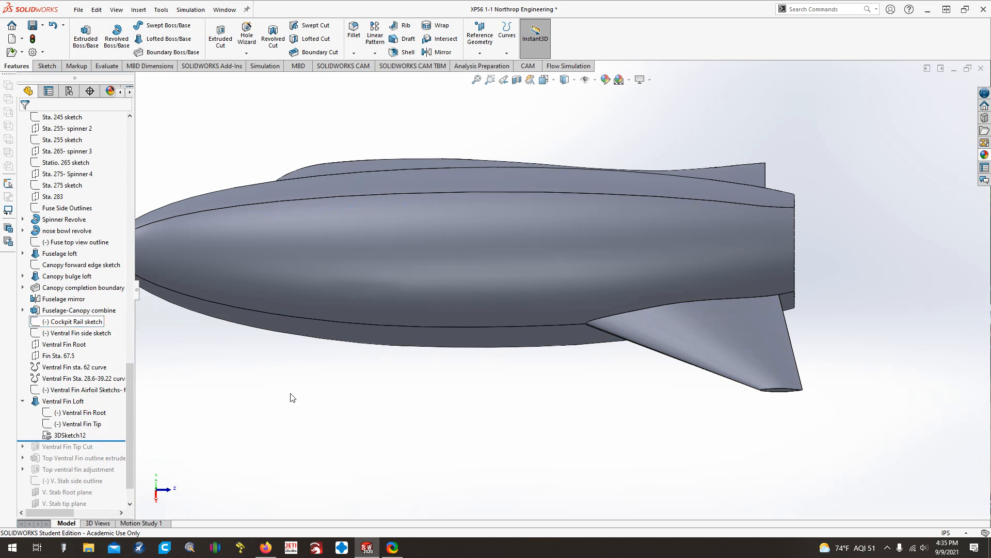
{"action": "key", "text": "ctrl+3"}
{"action": "scroll", "coordinate": [467, 425], "scroll_direction": "up", "scroll_amount": 3}
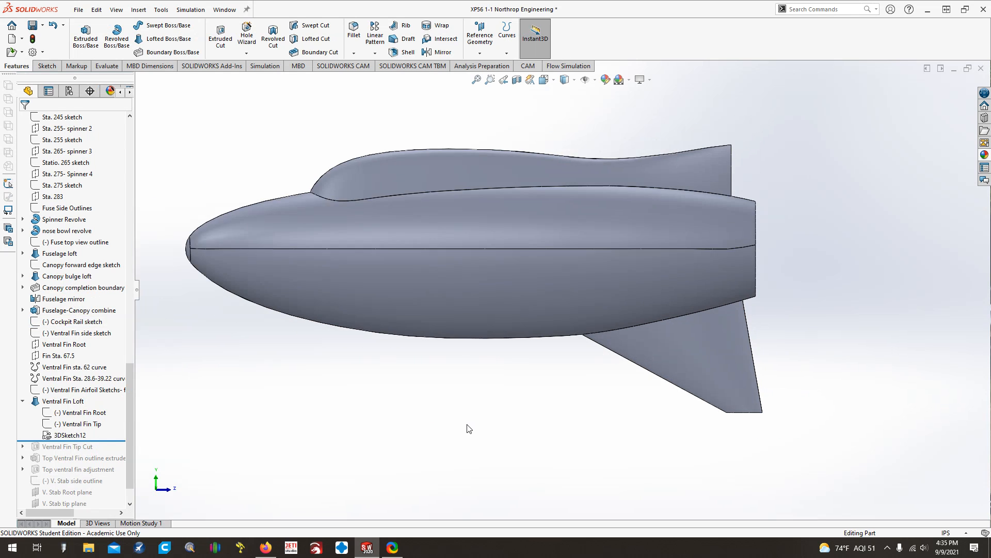
- Examine the lofted ventral fin and its junction with the fuselage from the side and from below
{"action": "scroll", "coordinate": [468, 424], "scroll_direction": "down", "scroll_amount": 1}
{"action": "key", "text": "ctrl+Down"}
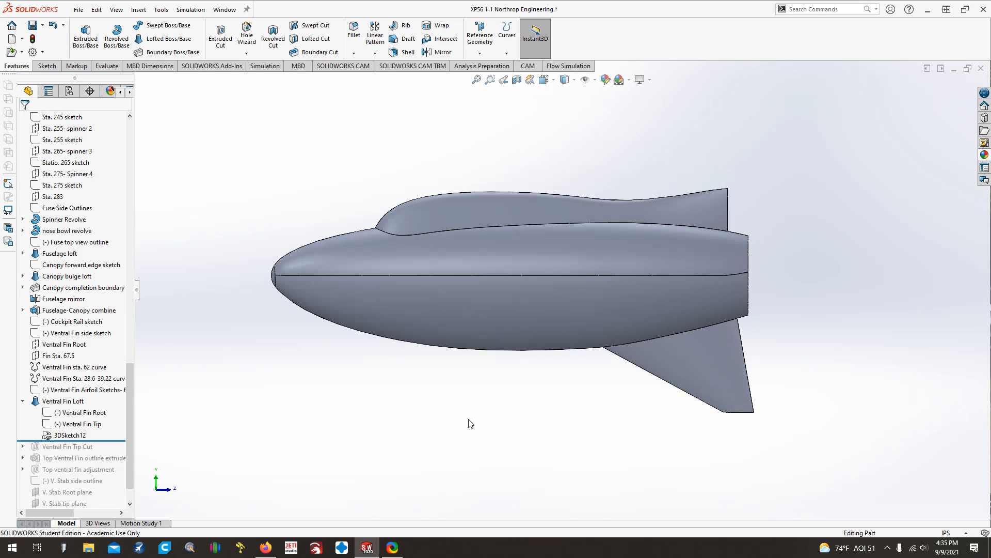
{"action": "key", "text": "Up"}
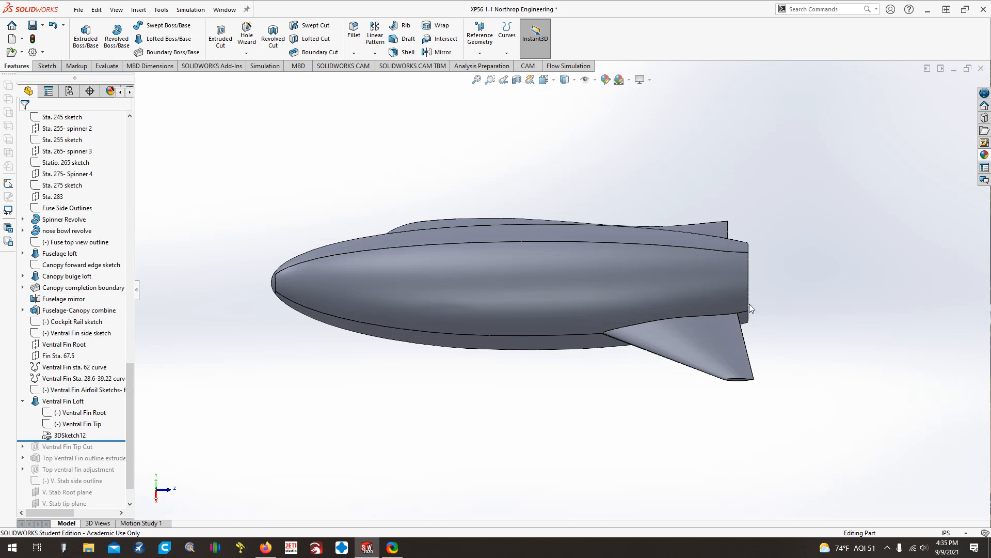
{"action": "scroll", "coordinate": [750, 308], "scroll_direction": "down", "scroll_amount": 5}
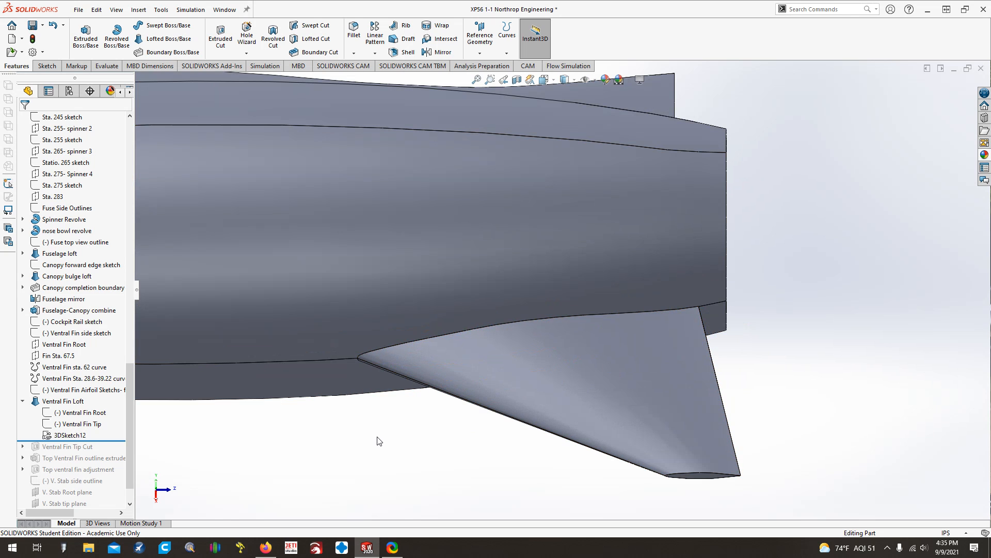
{"action": "key", "text": "Down"}
{"action": "key", "text": "Down"}
{"action": "key", "text": "Down"}
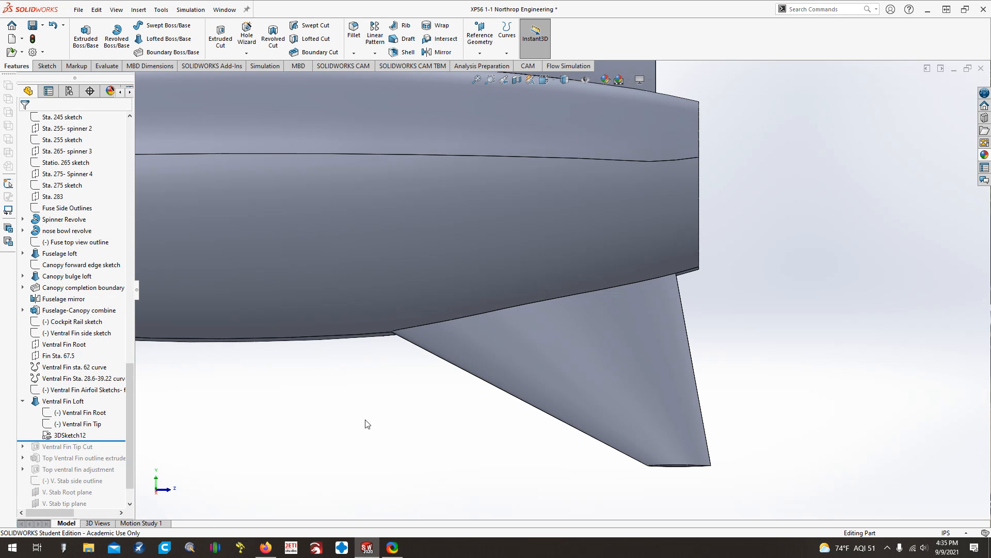
{"action": "key", "text": "f"}
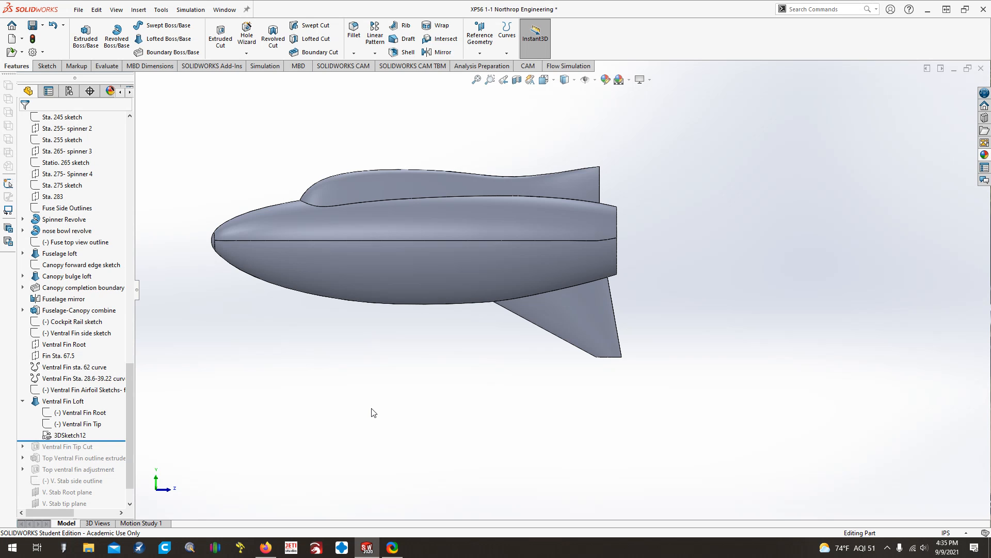
{"action": "key", "text": "ctrl+Right"}
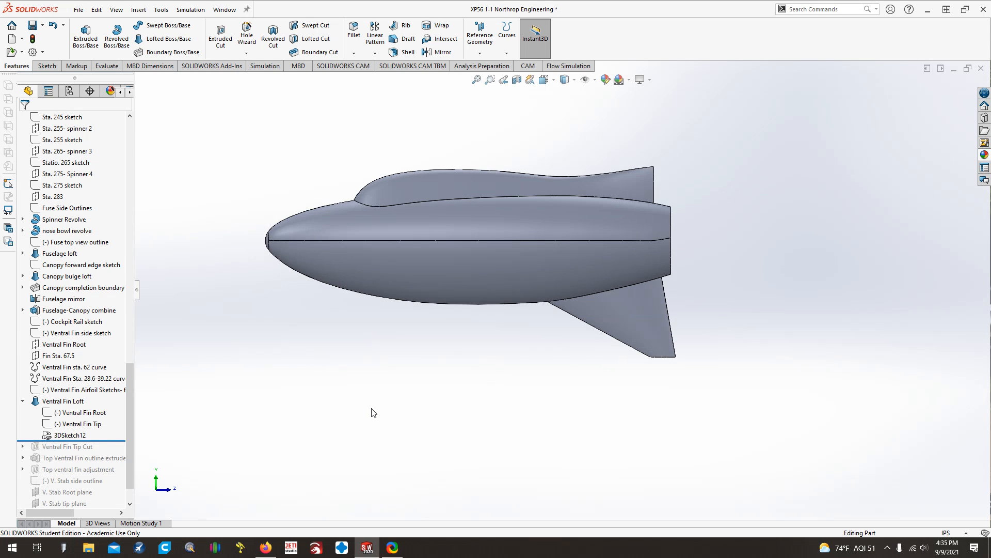
{"action": "key", "text": "ctrl+Down"}
{"action": "key", "text": "Down"}
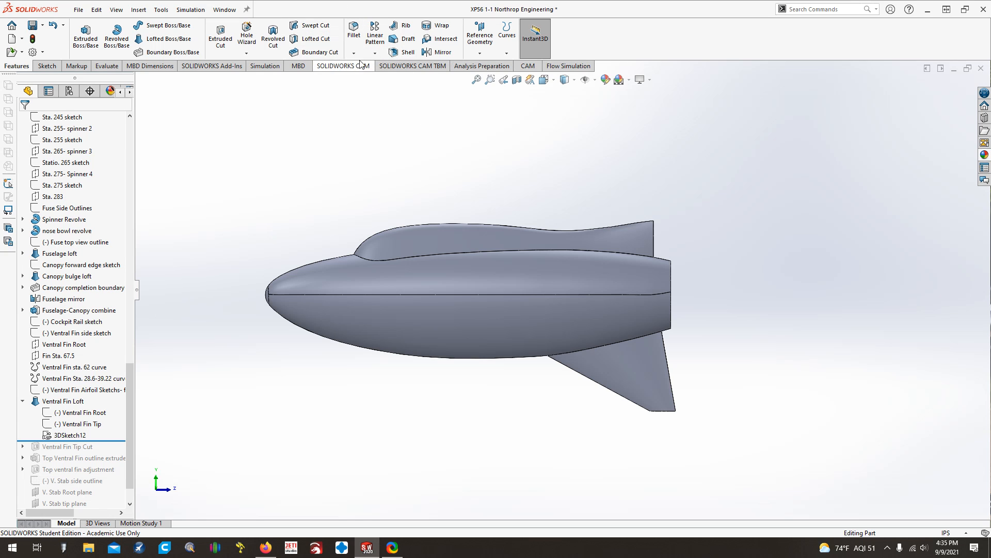
- Collapse the Ventral Fin Loft, roll the history forward past the Ventral Fin Tip Cut and expand that cut
{"action": "left_click", "coordinate": [22, 401]}
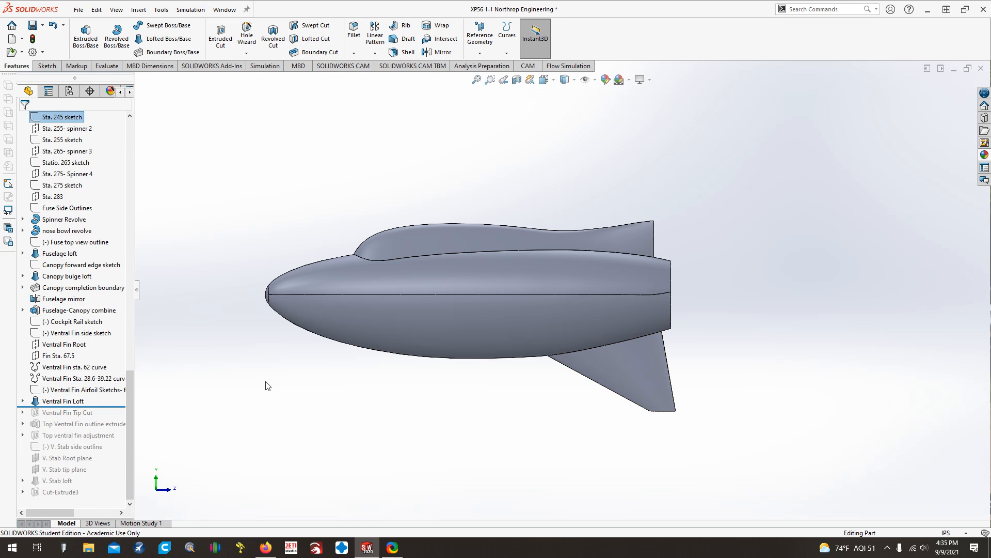
{"action": "key", "text": "ctrl+Up"}
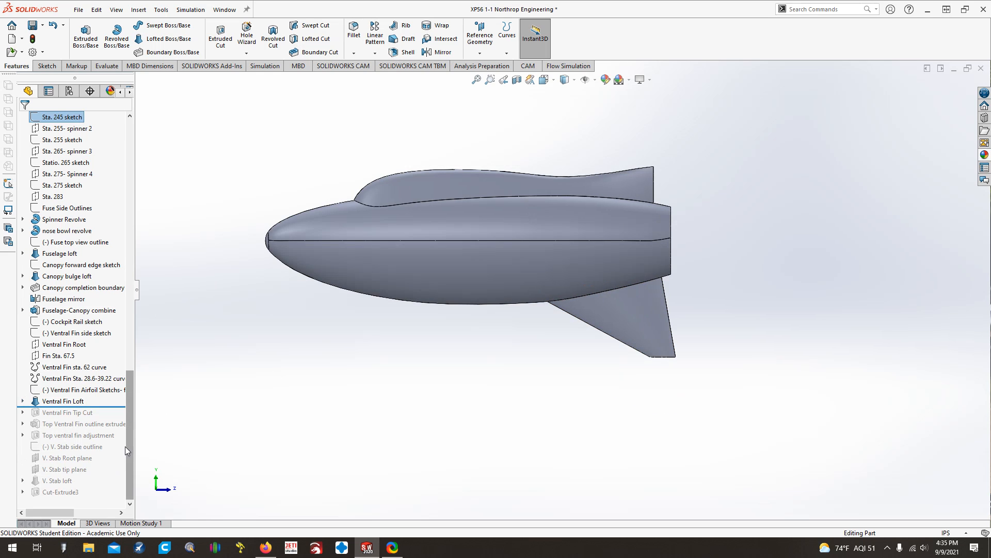
{"action": "left_click_drag", "start_coordinate": [114, 406], "coordinate": [115, 452]}
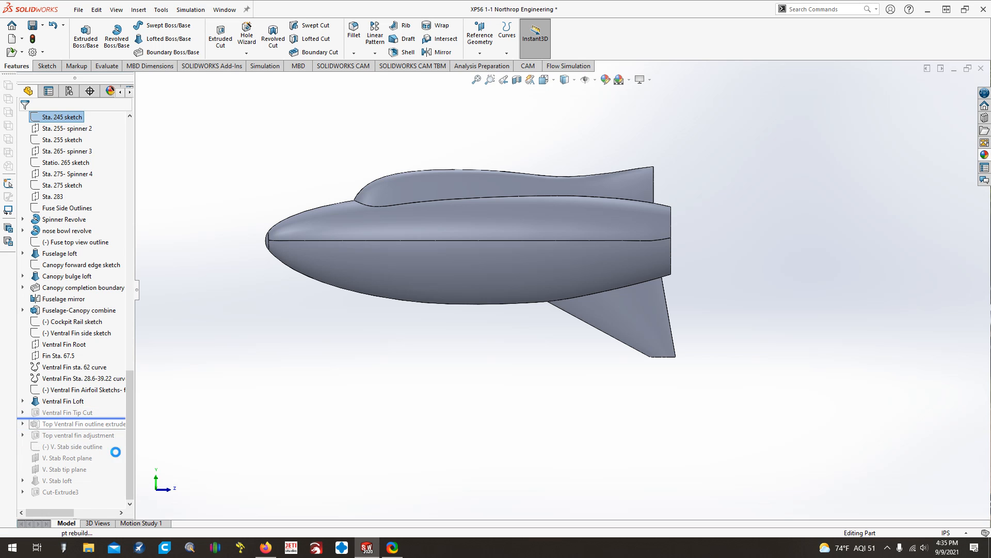
{"action": "left_click", "coordinate": [22, 412]}
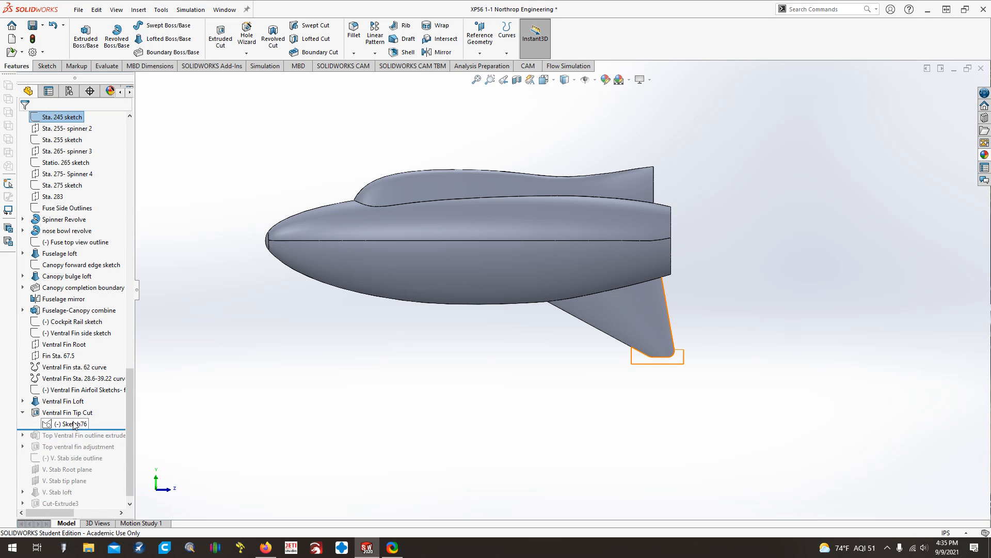
- Show the Ventral Fin Tip Cut's sketch, Sketch76, and inspect its outline around the fin tip
{"action": "right_click", "coordinate": [74, 425]}
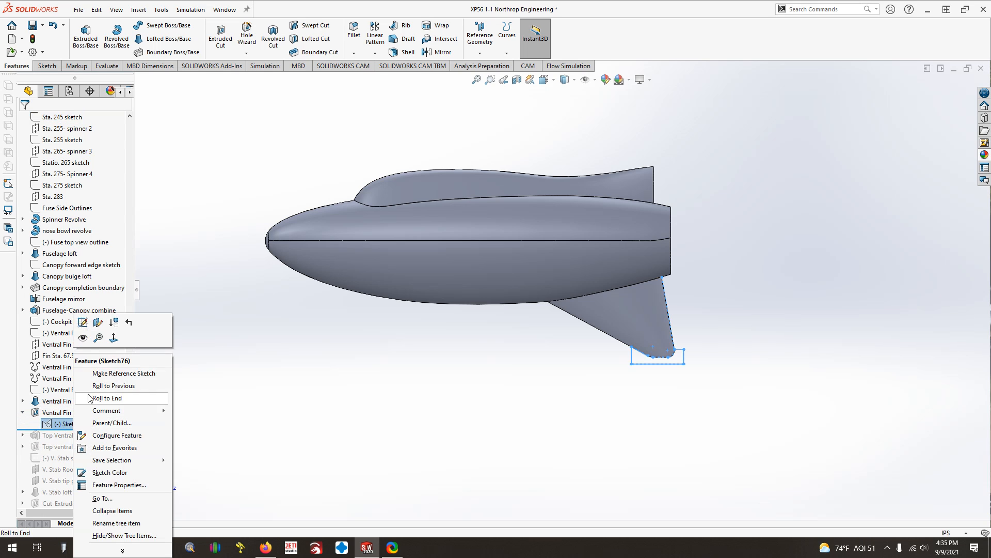
{"action": "left_click", "coordinate": [84, 338]}
{"action": "scroll", "coordinate": [643, 383], "scroll_direction": "down", "scroll_amount": 10}
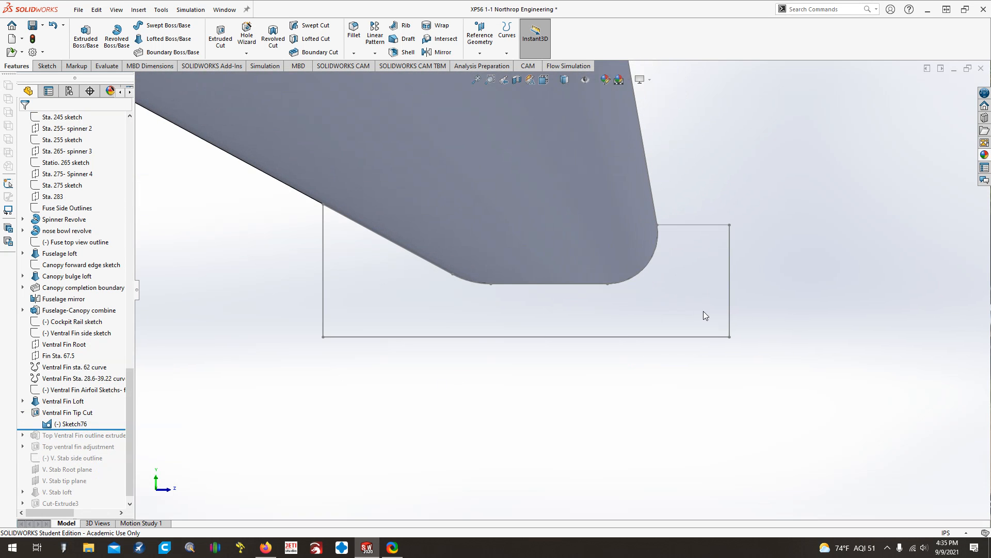
{"action": "scroll", "coordinate": [562, 290], "scroll_direction": "up", "scroll_amount": 5}
- Open Sketch76 for editing and move the R6.000 dimension clear of the fin's lower edge
{"action": "right_click", "coordinate": [72, 423]}
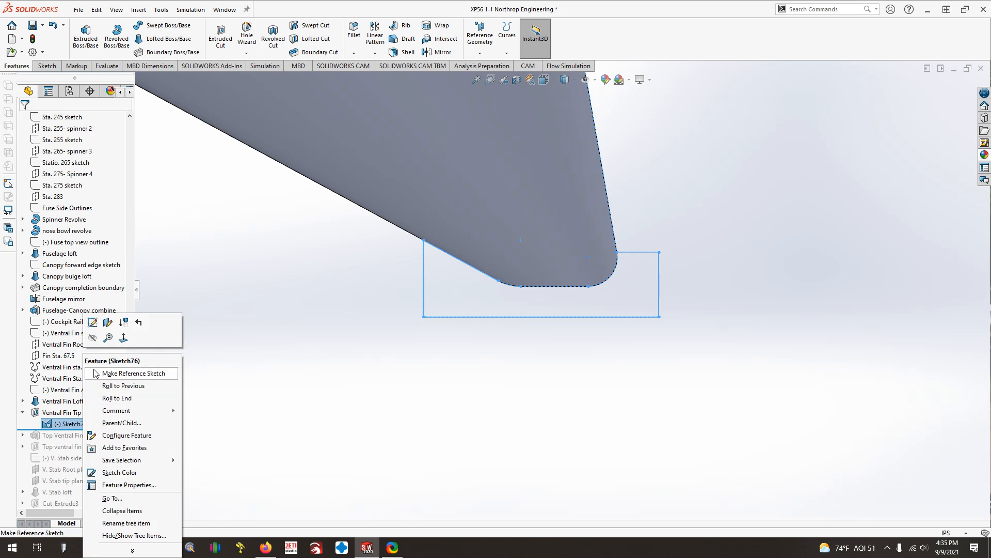
{"action": "left_click", "coordinate": [100, 323]}
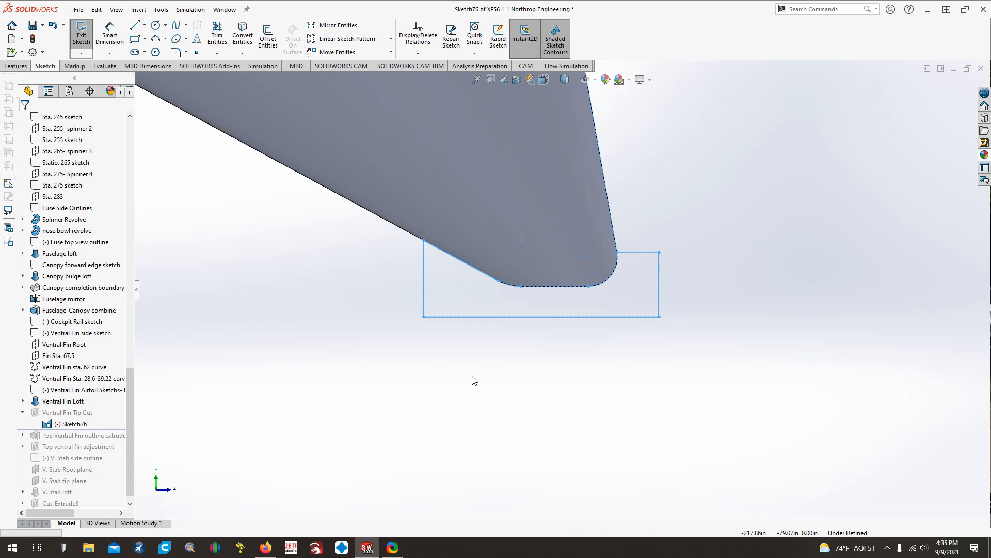
{"action": "left_click", "coordinate": [218, 37]}
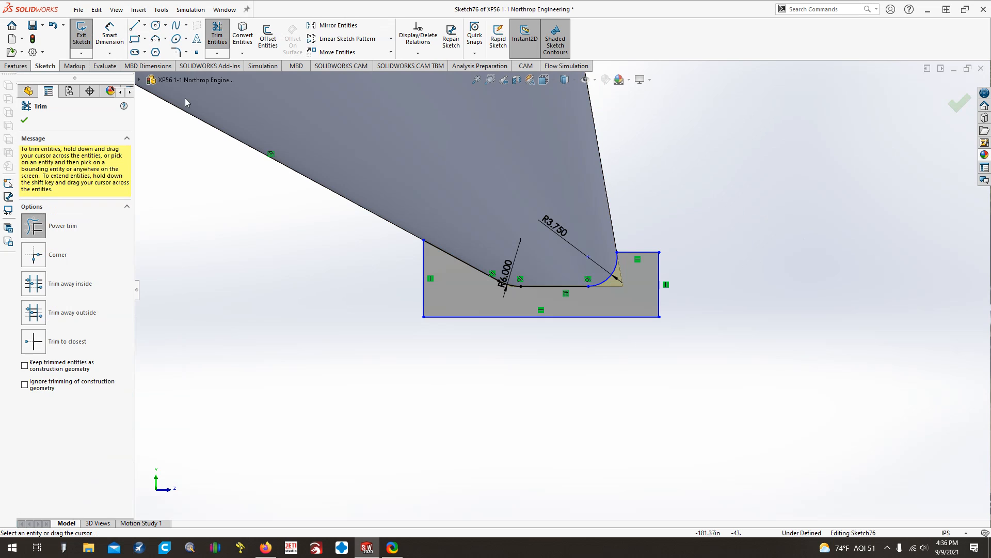
{"action": "left_click", "coordinate": [219, 42]}
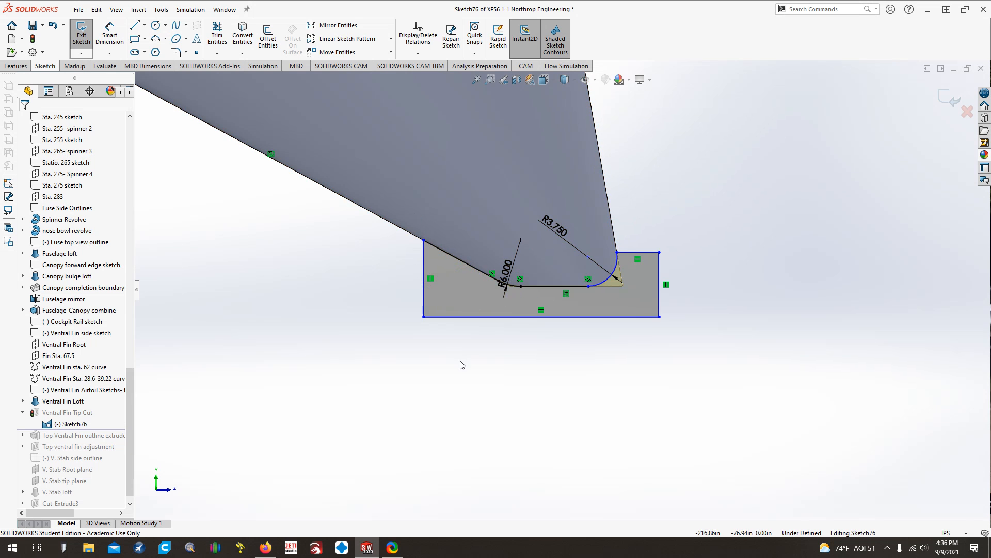
{"action": "left_click", "coordinate": [503, 268]}
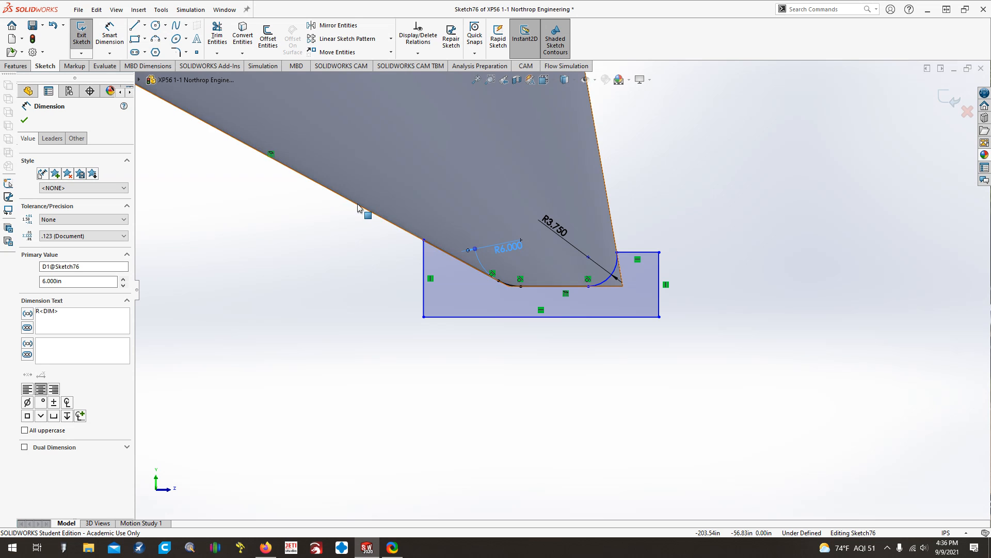
{"action": "left_click", "coordinate": [238, 34]}
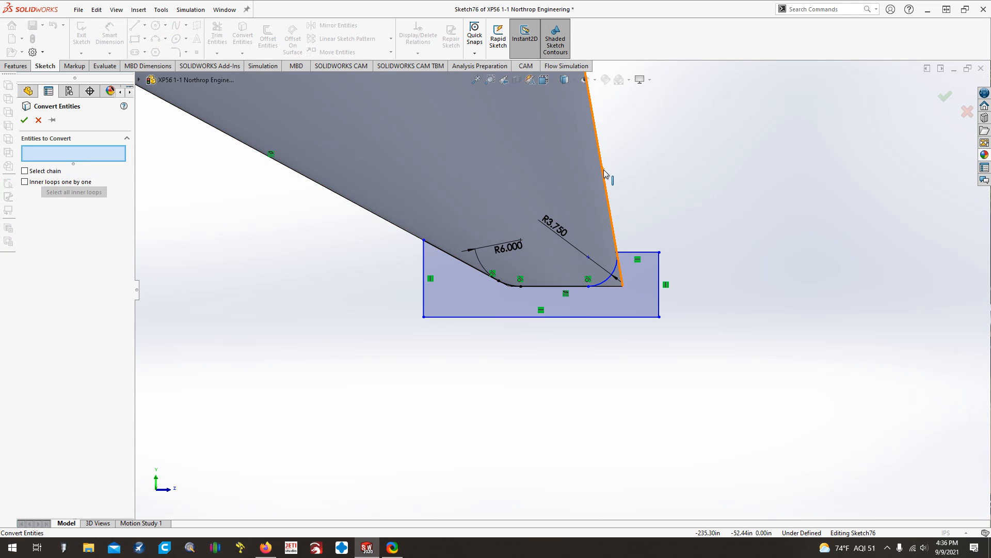
{"action": "left_click", "coordinate": [38, 119]}
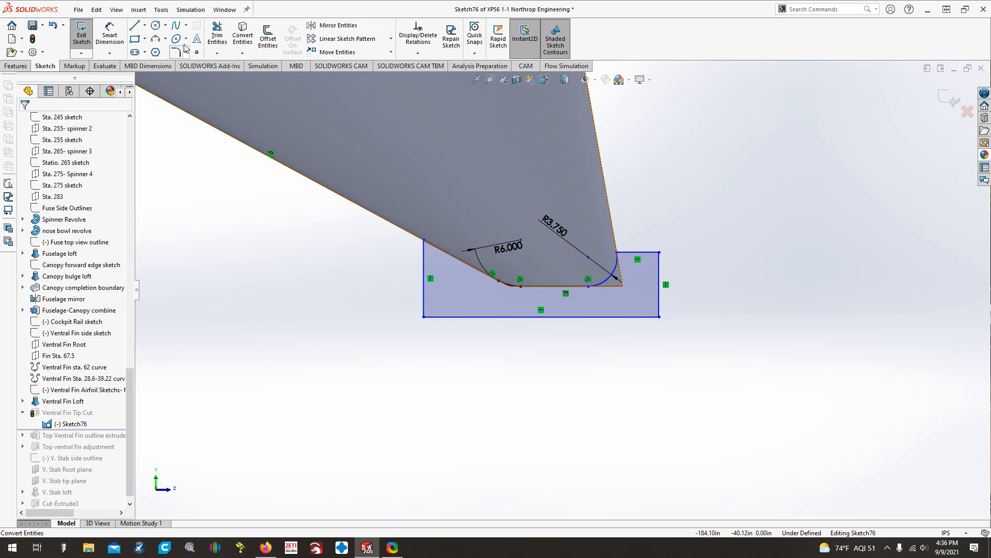
{"action": "key", "text": "c"}
{"action": "left_click", "coordinate": [542, 240]}
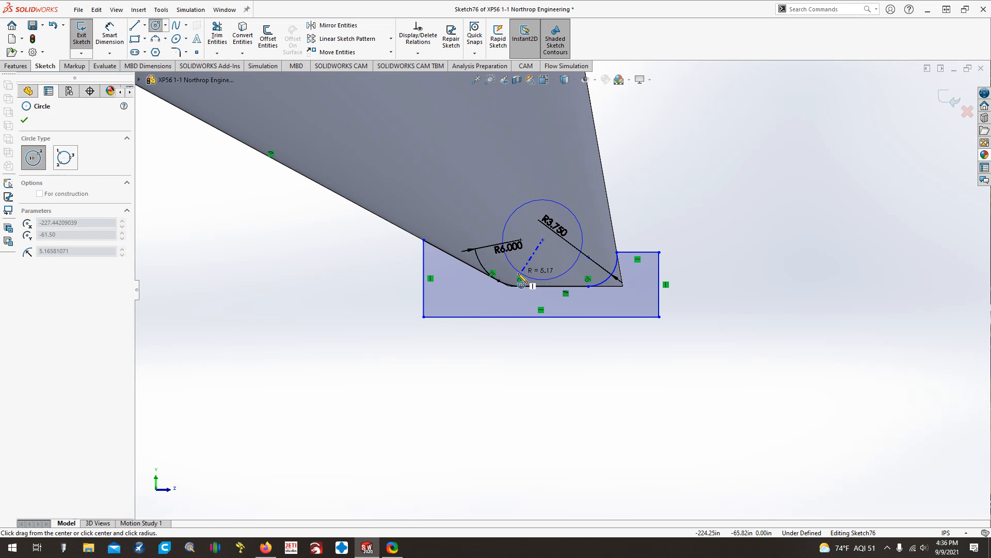
{"action": "key", "text": "Escape"}
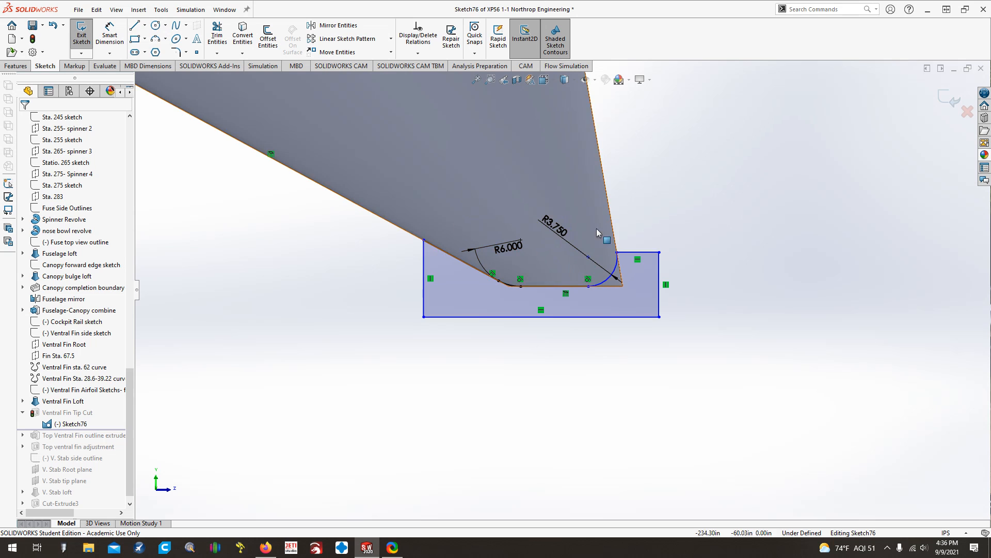
{"action": "left_click", "coordinate": [217, 35]}
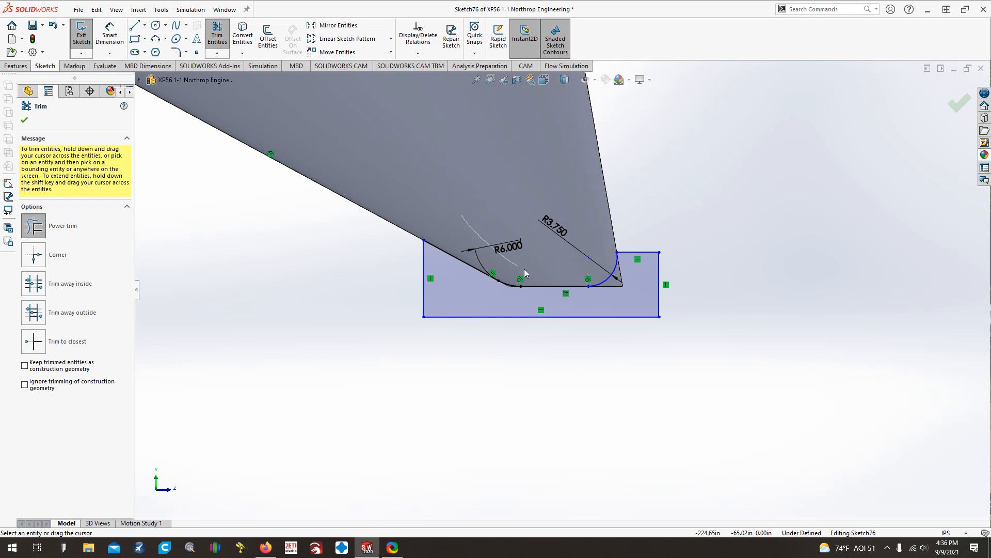
{"action": "mouse_move", "coordinate": [616, 186]}
{"action": "left_mouse_down"}
{"action": "mouse_move", "coordinate": [514, 244]}
{"action": "mouse_move", "coordinate": [638, 148]}
{"action": "mouse_move", "coordinate": [321, 131]}
{"action": "mouse_move", "coordinate": [560, 173]}
{"action": "mouse_move", "coordinate": [413, 179]}
{"action": "mouse_move", "coordinate": [357, 161]}
{"action": "mouse_move", "coordinate": [367, 159]}
{"action": "mouse_move", "coordinate": [343, 171]}
{"action": "mouse_move", "coordinate": [388, 195]}
{"action": "left_mouse_up"}
{"action": "left_click", "coordinate": [24, 119]}
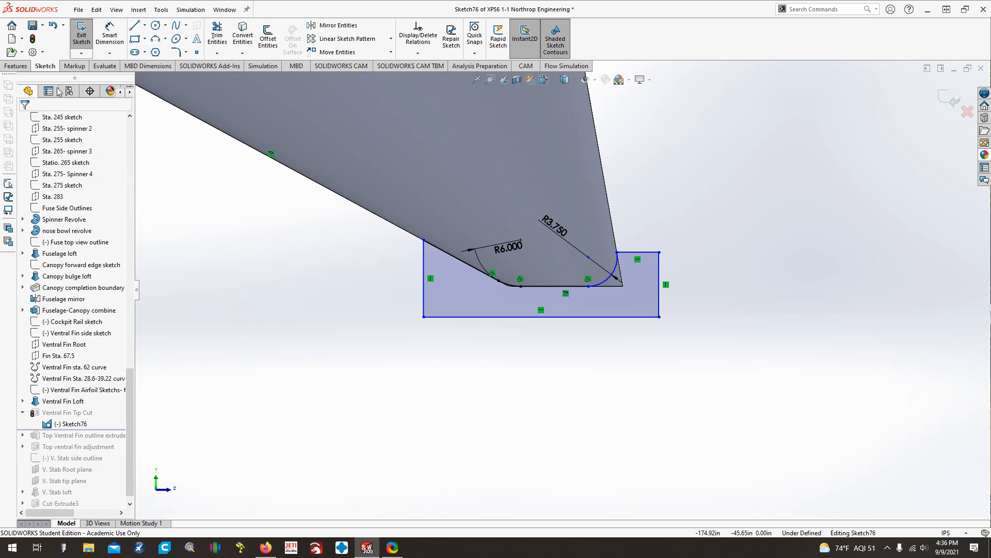
- Exit Sketch76 and hide it
{"action": "left_click", "coordinate": [16, 66]}
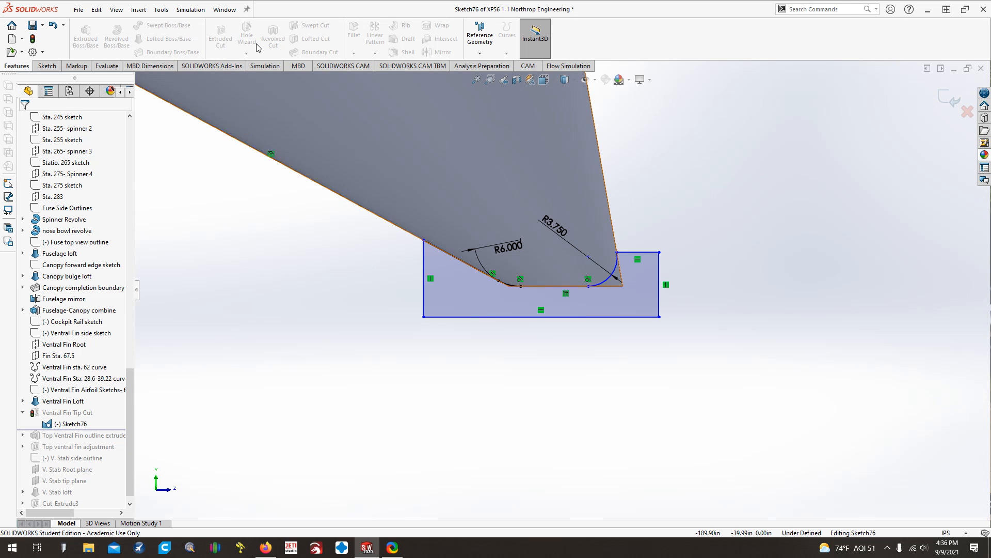
{"action": "left_click", "coordinate": [47, 65]}
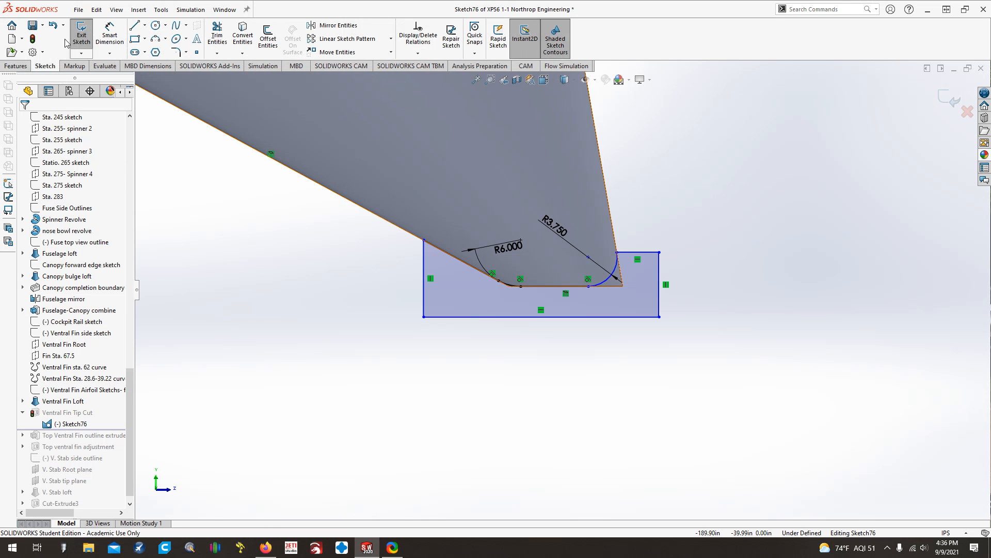
{"action": "right_click", "coordinate": [63, 423]}
{"action": "left_click", "coordinate": [65, 339]}
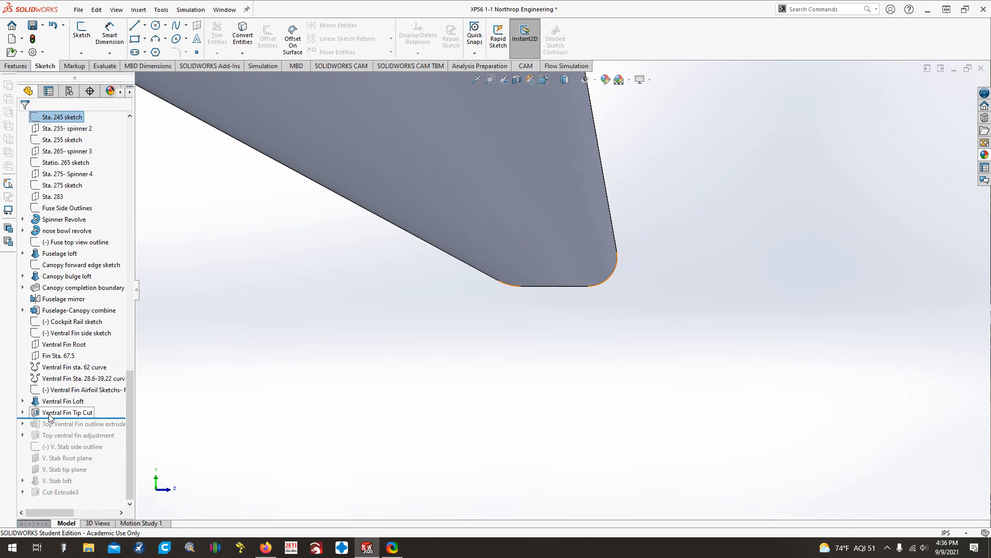
- Open the Ventral Fin Tip Cut's definition, review its Through All - Both cut from rear and side, and accept it with that option kept
{"action": "right_click", "coordinate": [57, 412]}
{"action": "left_click", "coordinate": [59, 285]}
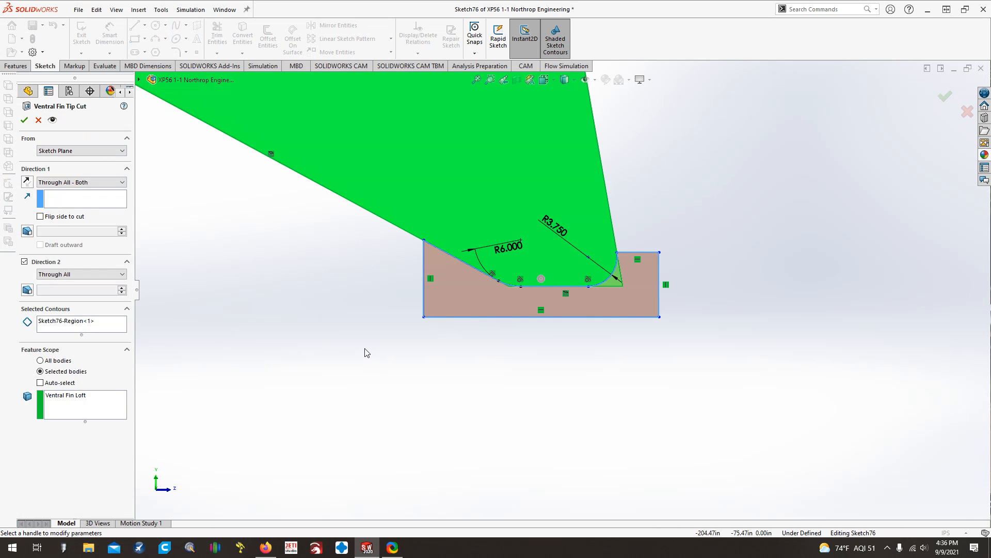
{"action": "key", "text": "shift+Right"}
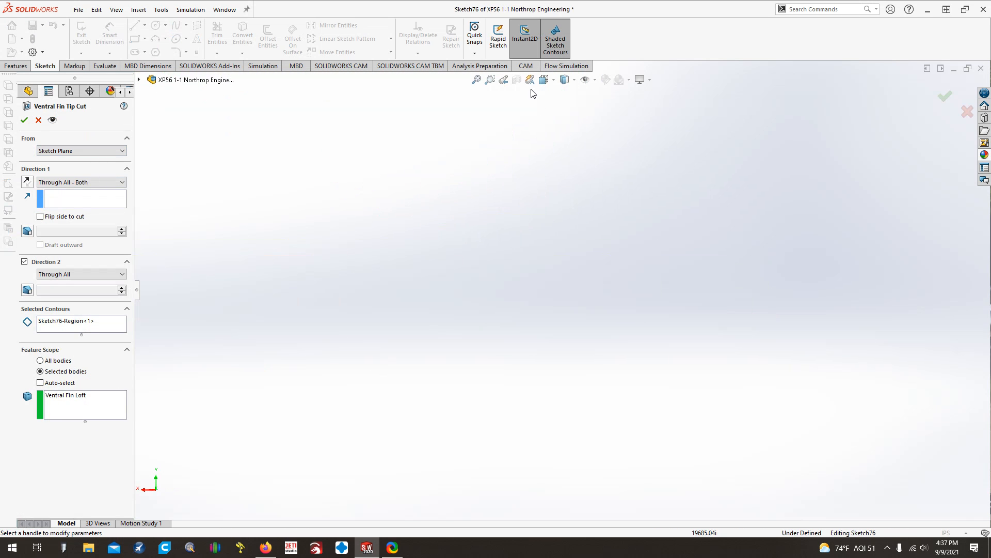
{"action": "left_click", "coordinate": [477, 79]}
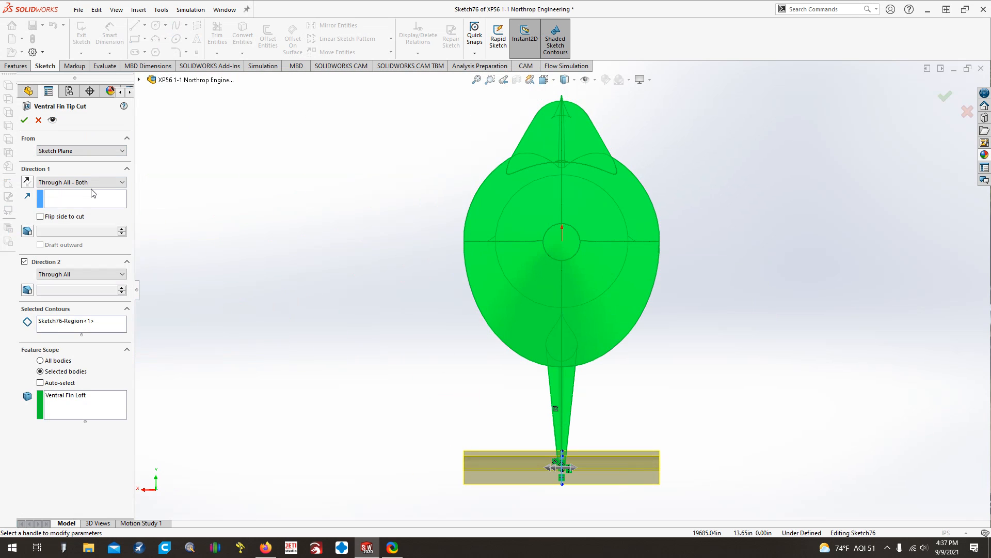
{"action": "left_click", "coordinate": [92, 183]}
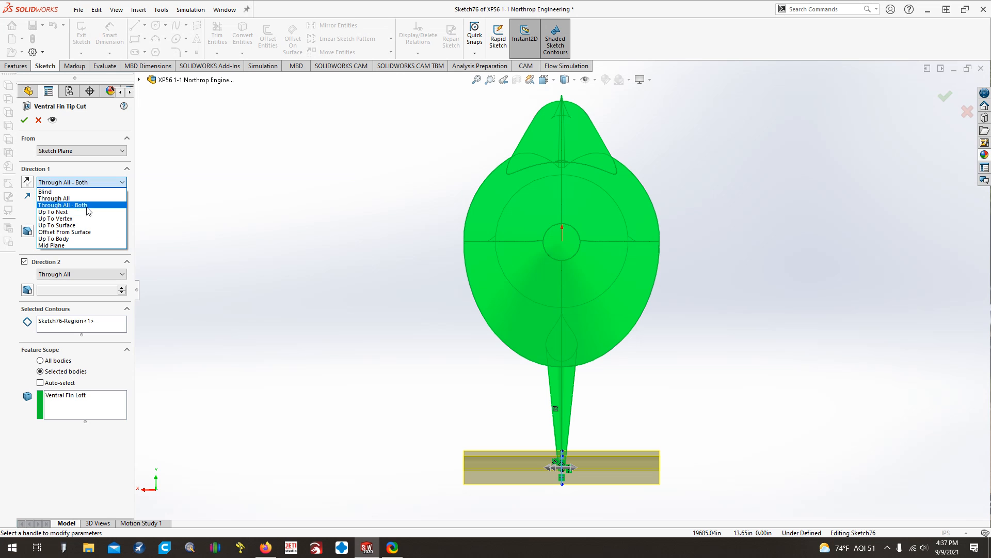
{"action": "left_click", "coordinate": [87, 205]}
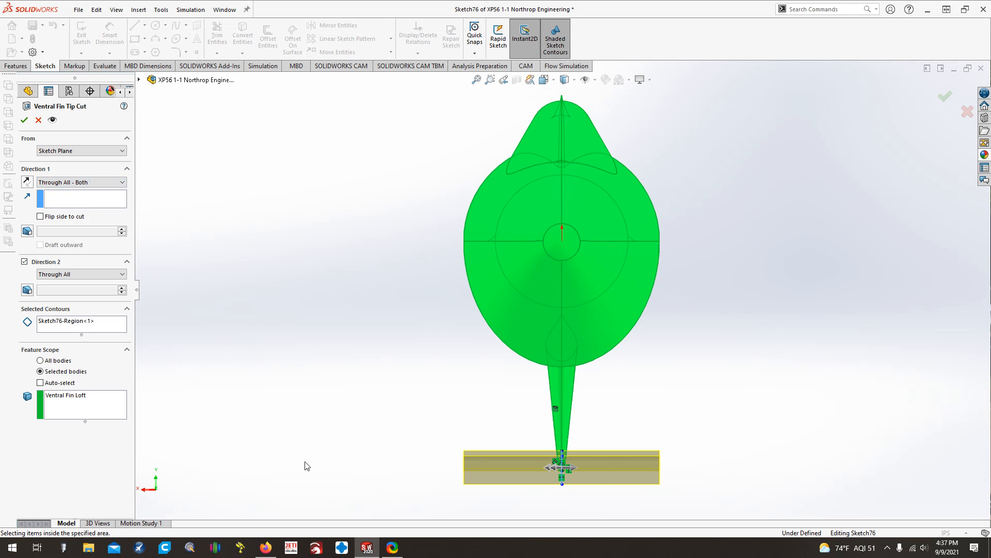
{"action": "key", "text": "ctrl+3"}
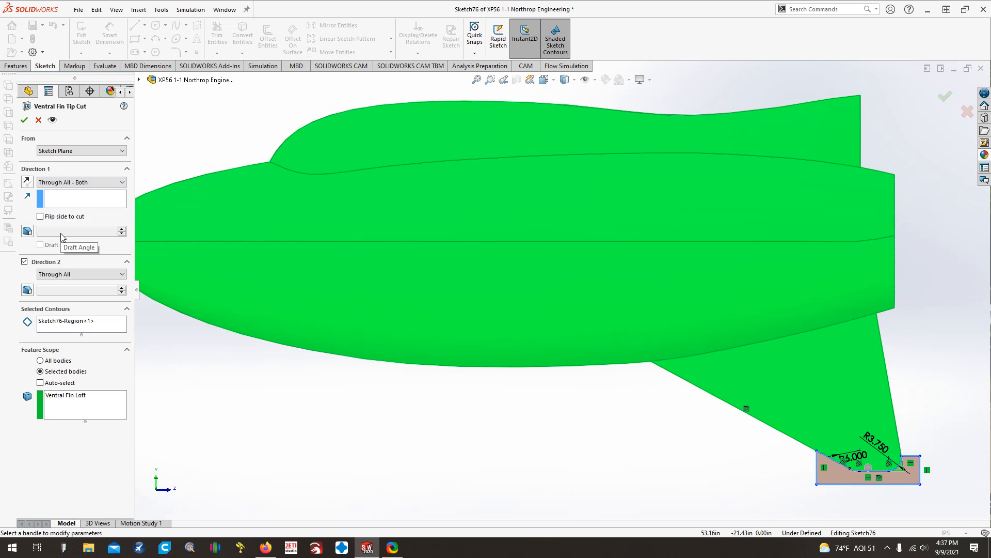
{"action": "left_click", "coordinate": [24, 120]}
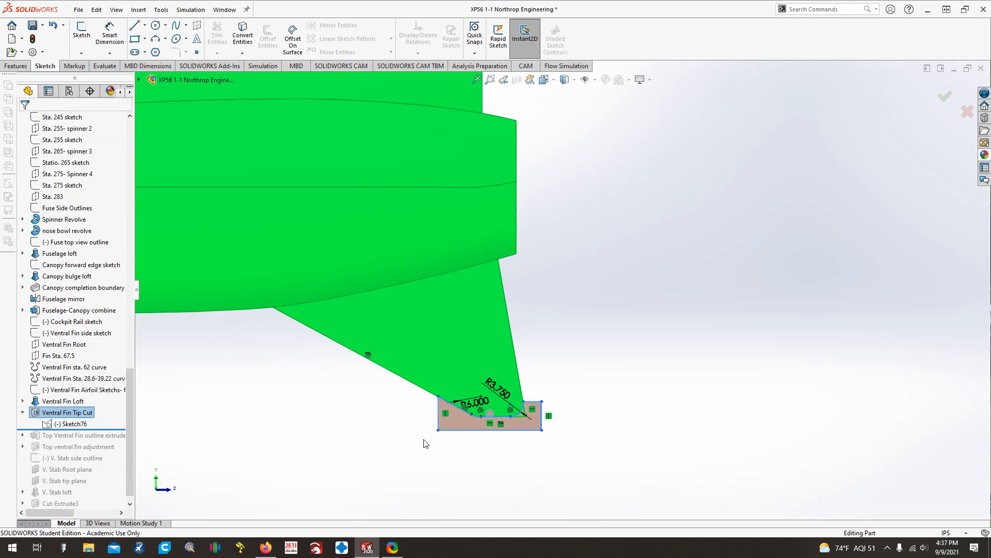
{"action": "left_click", "coordinate": [23, 412]}
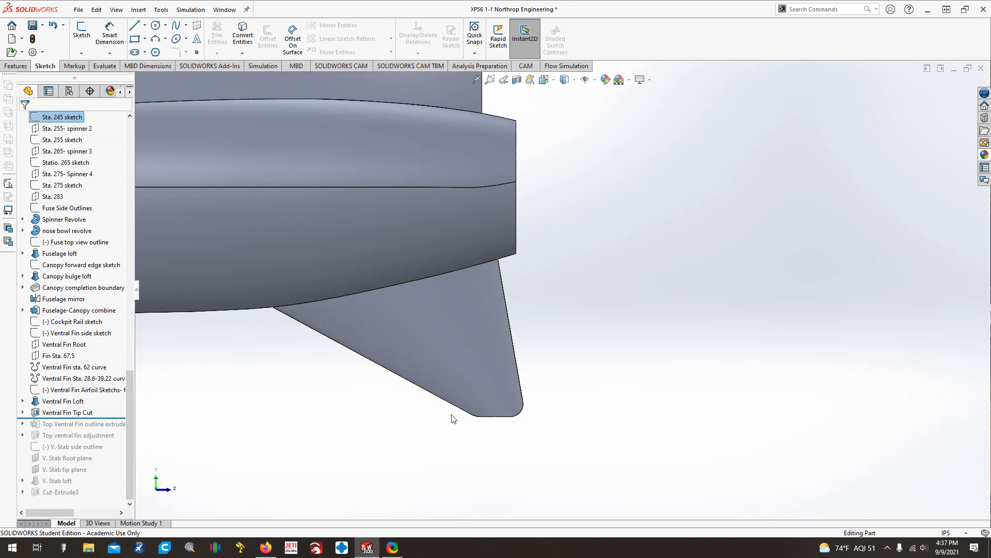
- Roll the history forward past the Top Ventral Fin outline extrude with the whole fuselage in view
{"action": "left_click", "coordinate": [490, 79]}
{"action": "key", "text": "f"}
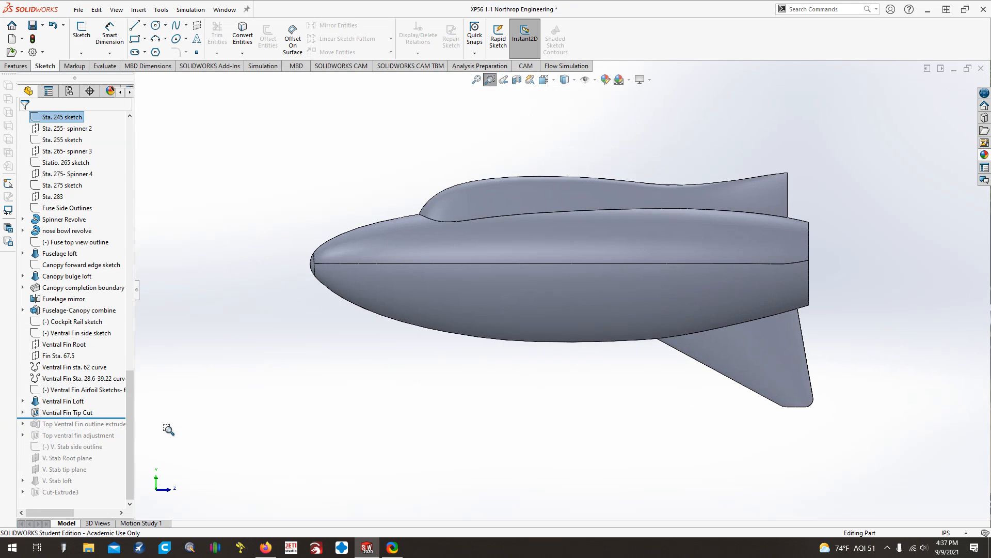
{"action": "key", "text": "Escape"}
{"action": "left_click_drag", "start_coordinate": [78, 418], "coordinate": [77, 429]}
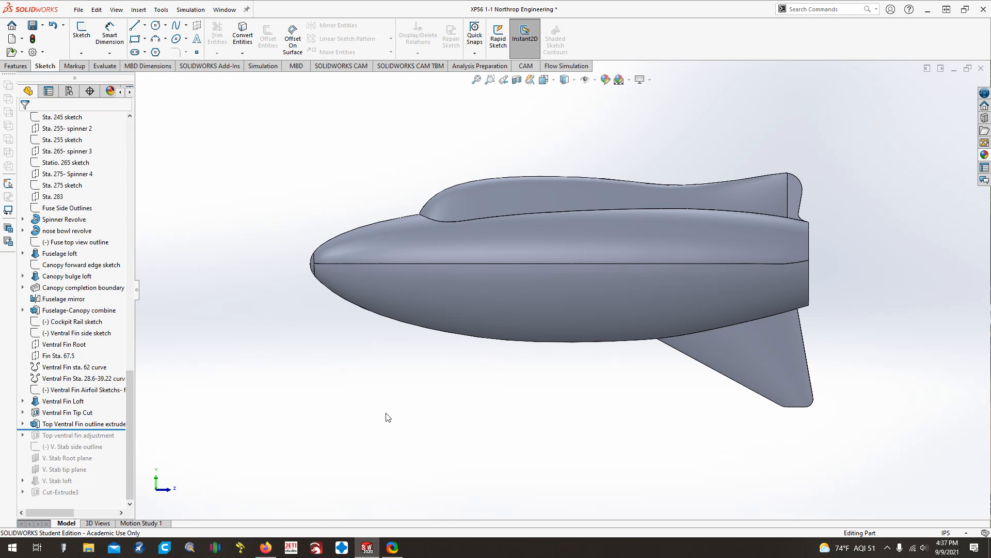
{"action": "key", "text": "ctrl+Left"}
{"action": "key", "text": "ctrl+Left"}
{"action": "key", "text": "ctrl+Left"}
{"action": "key", "text": "ctrl+Down"}
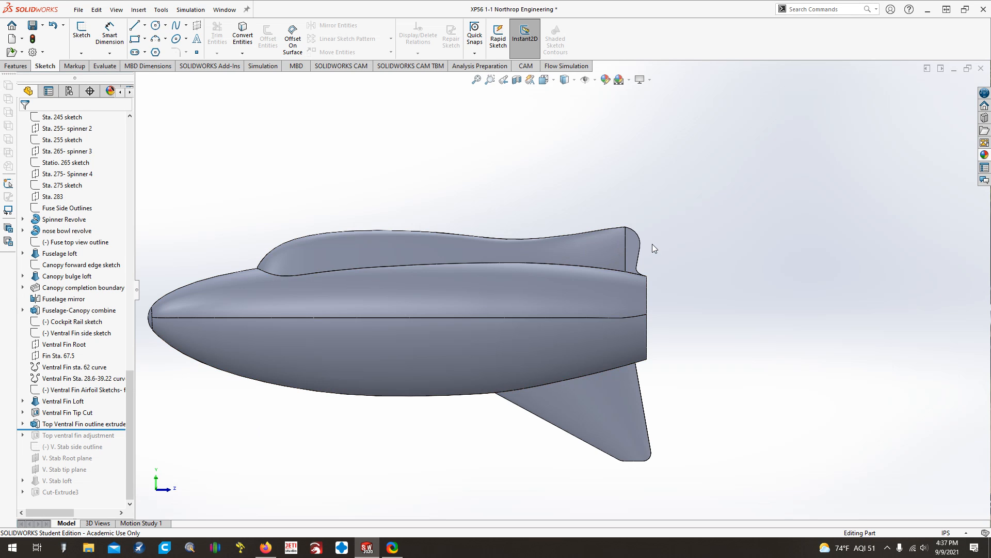
- Expand the Top Ventral Fin outline extrude and open its sketch, Sketch77, for editing, framing the outline at the canopy's rear end
{"action": "left_click", "coordinate": [22, 424]}
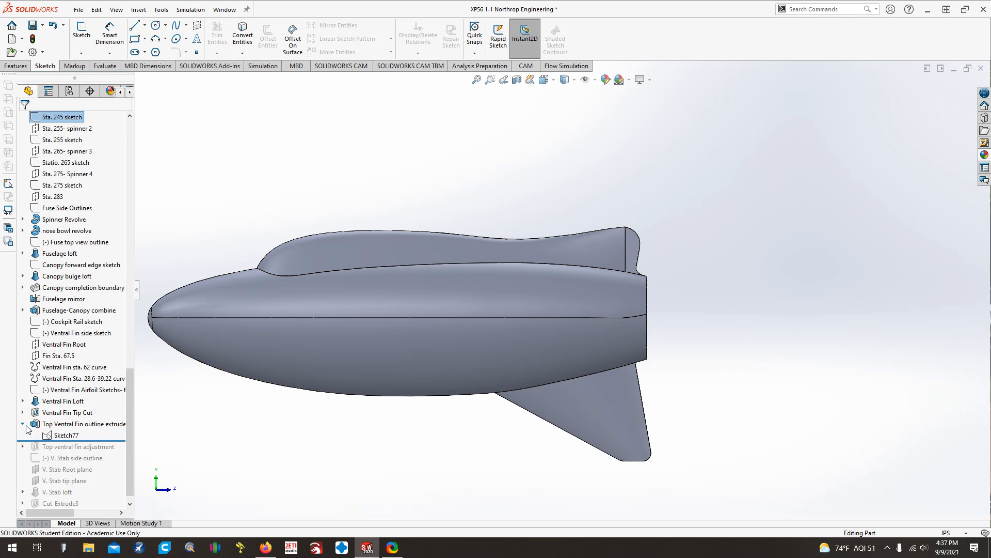
{"action": "right_click", "coordinate": [52, 435]}
{"action": "left_click", "coordinate": [67, 323]}
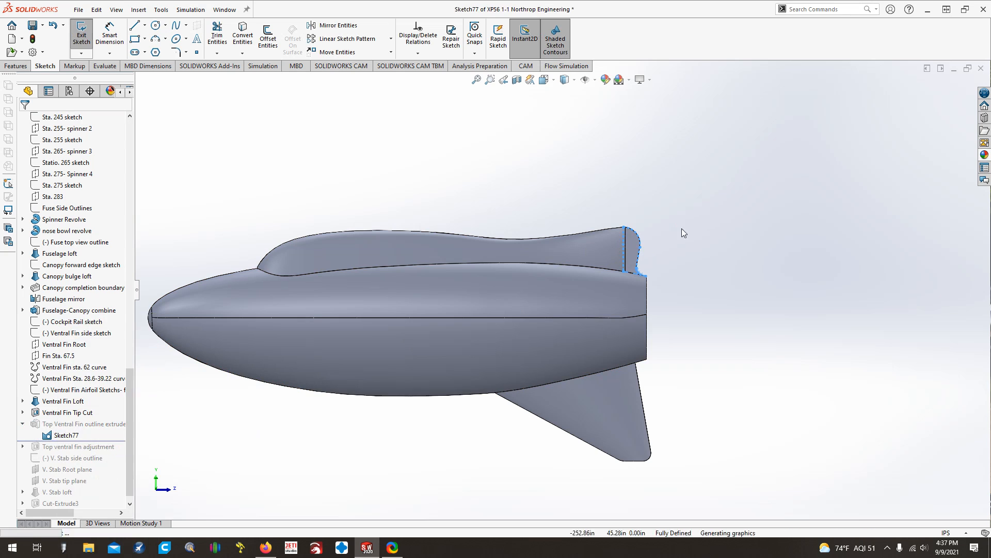
{"action": "scroll", "coordinate": [667, 226], "scroll_direction": "down", "scroll_amount": 3}
{"action": "left_click", "coordinate": [489, 79]}
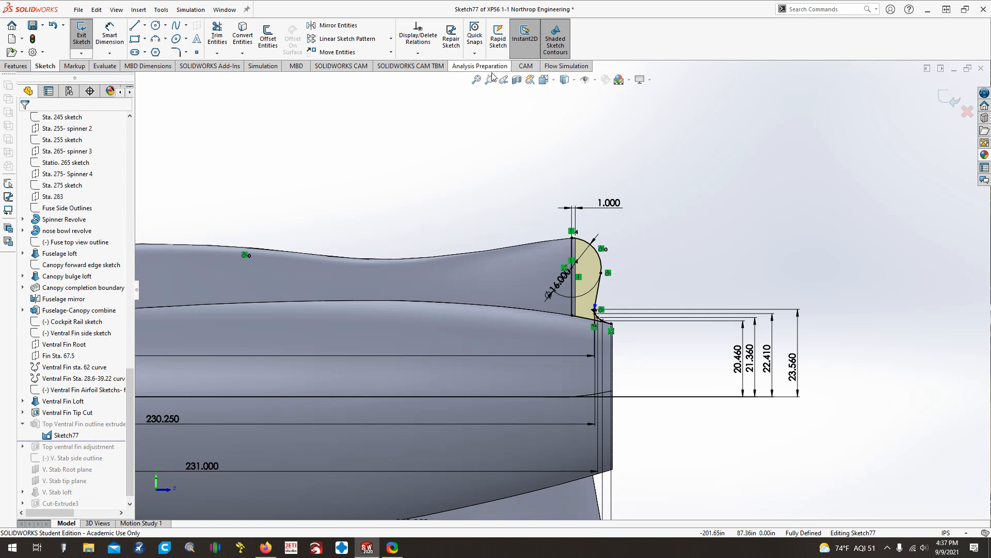
{"action": "mouse_move", "coordinate": [545, 210]}
{"action": "left_mouse_down"}
{"action": "mouse_move", "coordinate": [615, 328]}
{"action": "mouse_move", "coordinate": [649, 341]}
{"action": "left_mouse_up"}
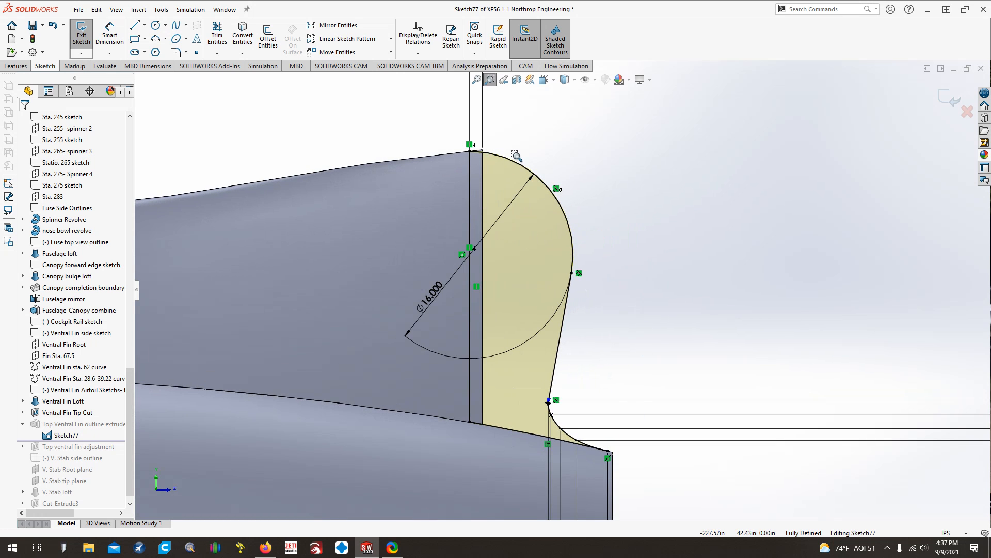
- Examine the Sketch77 outline and its rounded upper arc behind the canopy from several angles, and exit the sketch
{"action": "key", "text": "Left"}
{"action": "key", "text": "Left"}
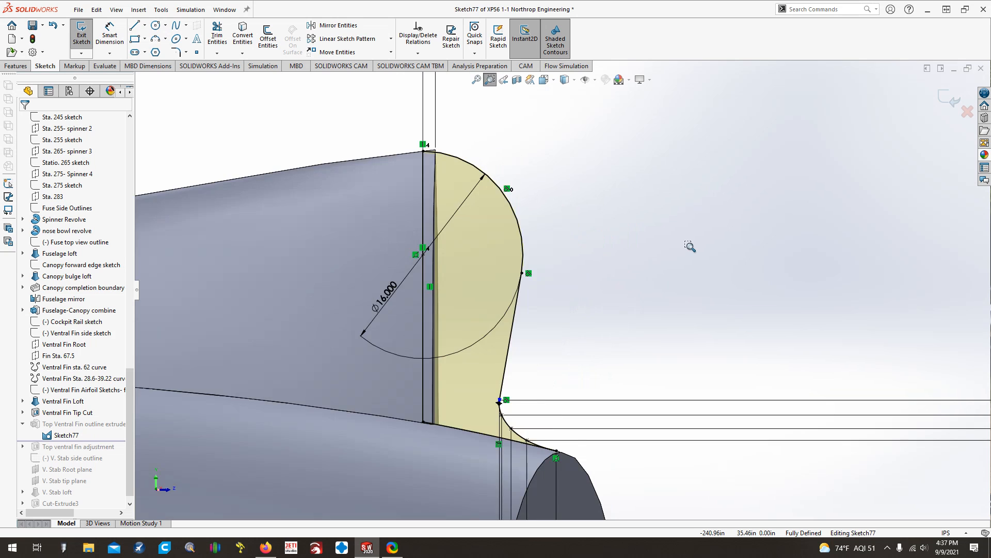
{"action": "key", "text": "Left"}
{"action": "key", "text": "Left"}
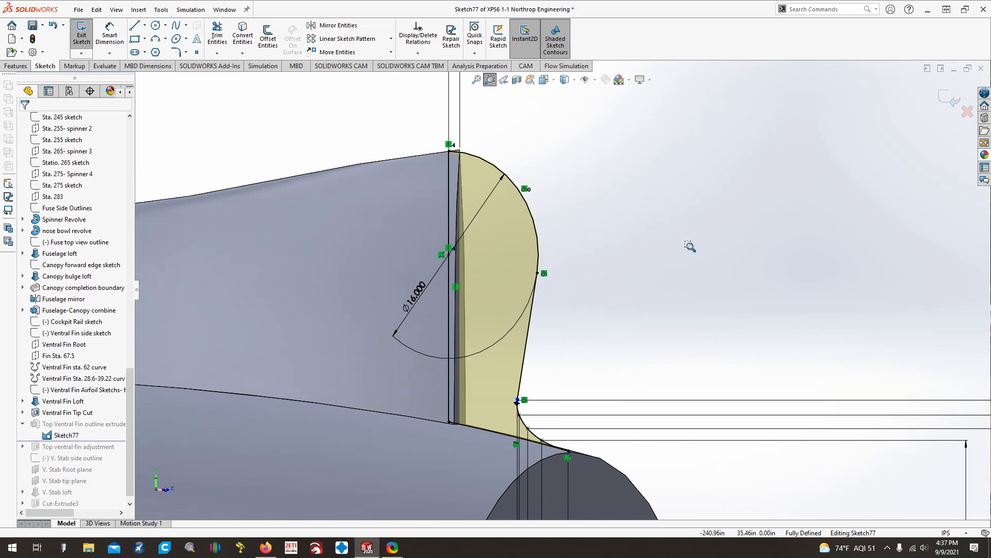
{"action": "key", "text": "Left"}
{"action": "key", "text": "Left"}
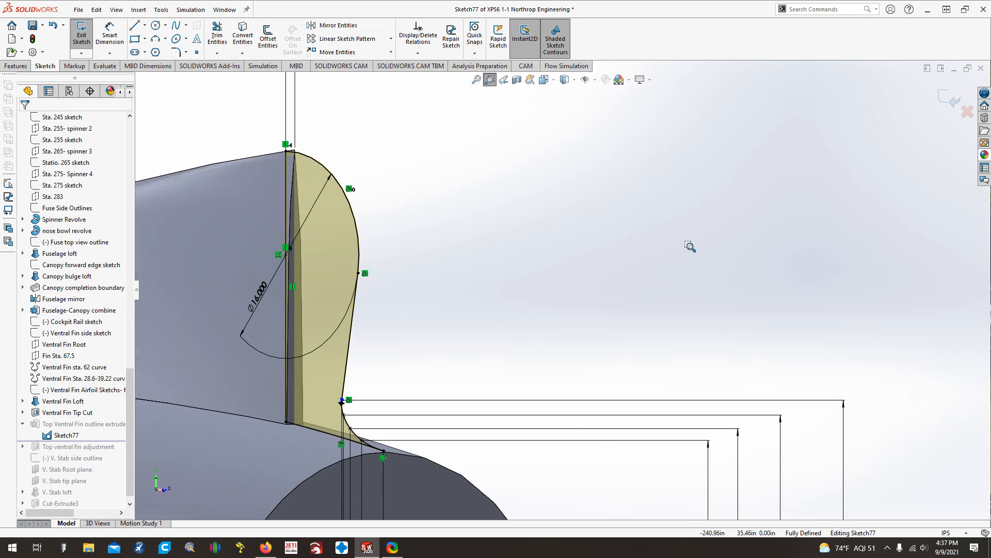
{"action": "key", "text": "Left"}
{"action": "key", "text": "Left"}
{"action": "key", "text": "Left"}
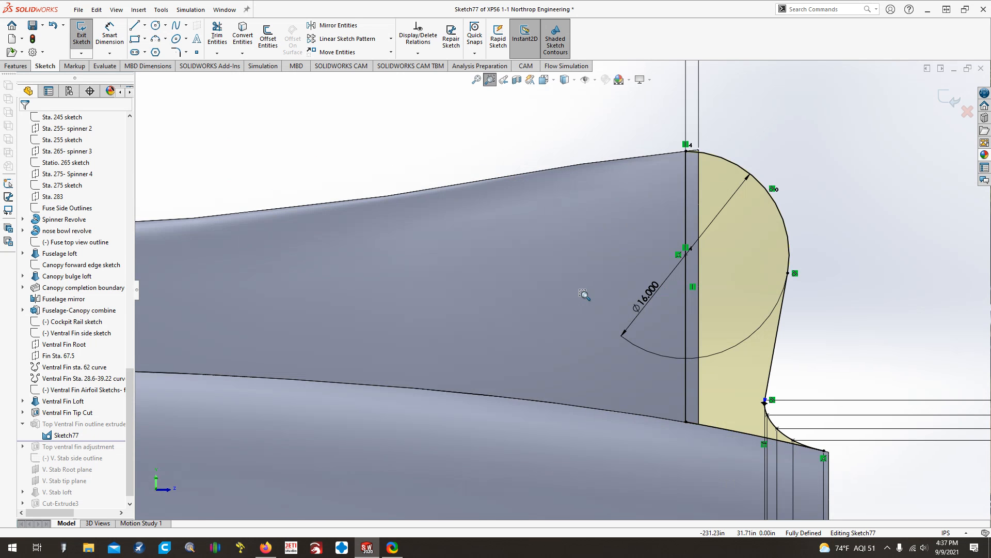
{"action": "key", "text": "Left"}
{"action": "key", "text": "Left"}
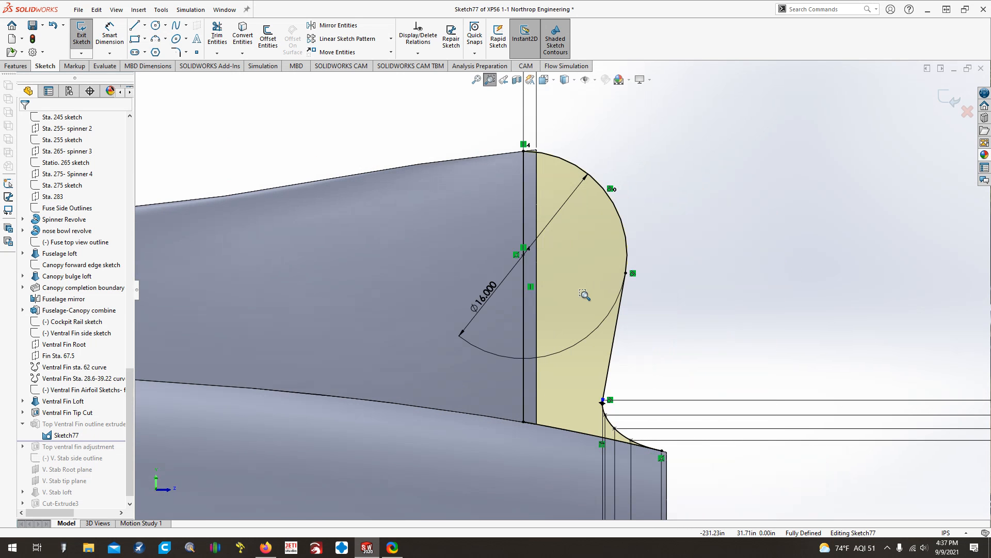
{"action": "left_click", "coordinate": [90, 44]}
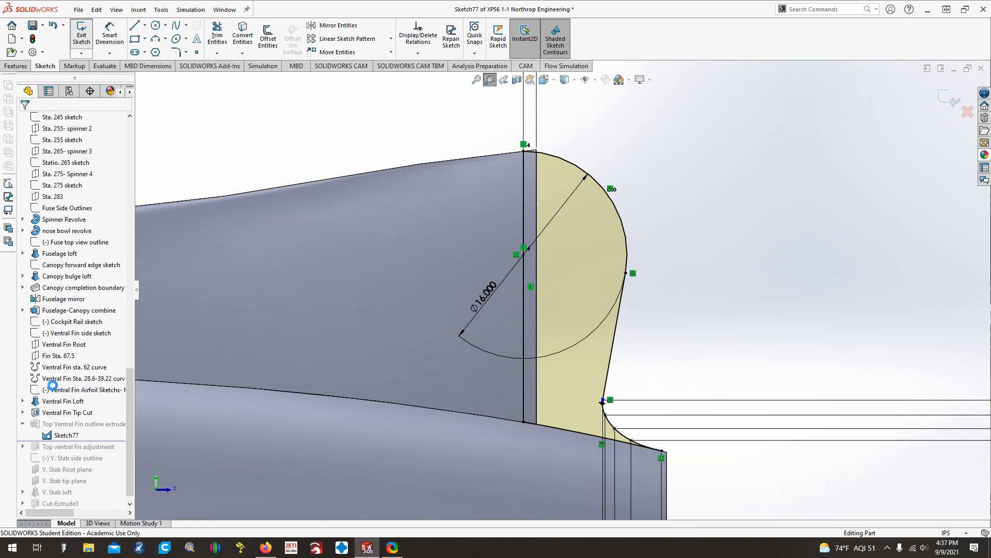
- Open the Top Ventral Fin outline extrude's definition, review its mid-plane depth from the front and side, and accept it unchanged
{"action": "right_click", "coordinate": [57, 423]}
{"action": "left_click", "coordinate": [16, 65]}
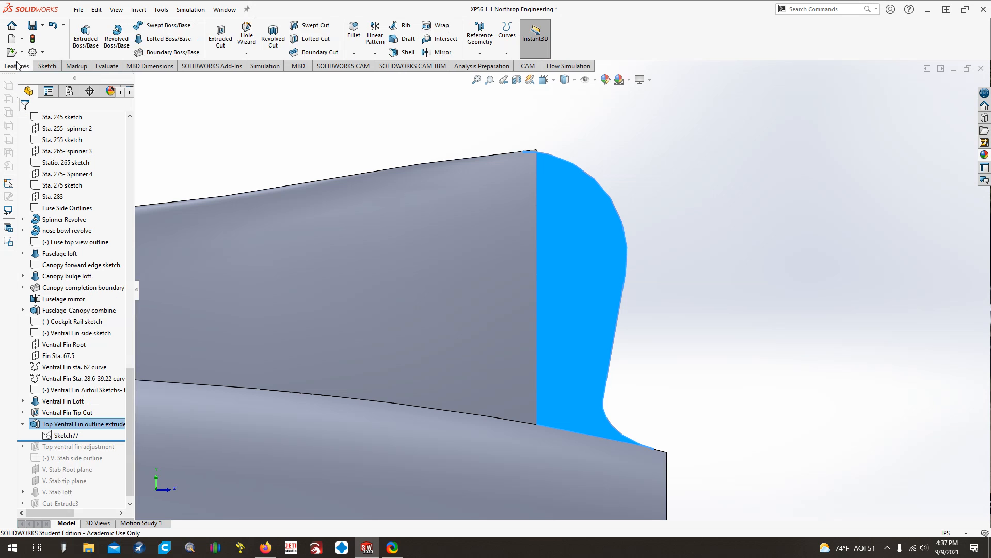
{"action": "right_click", "coordinate": [60, 424]}
{"action": "left_click", "coordinate": [66, 285]}
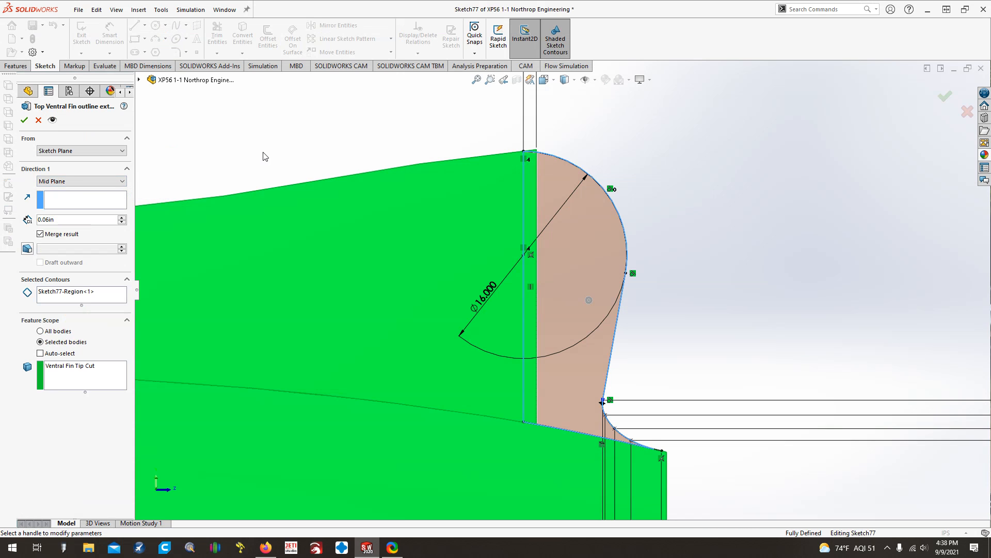
{"action": "key", "text": "ctrl+1"}
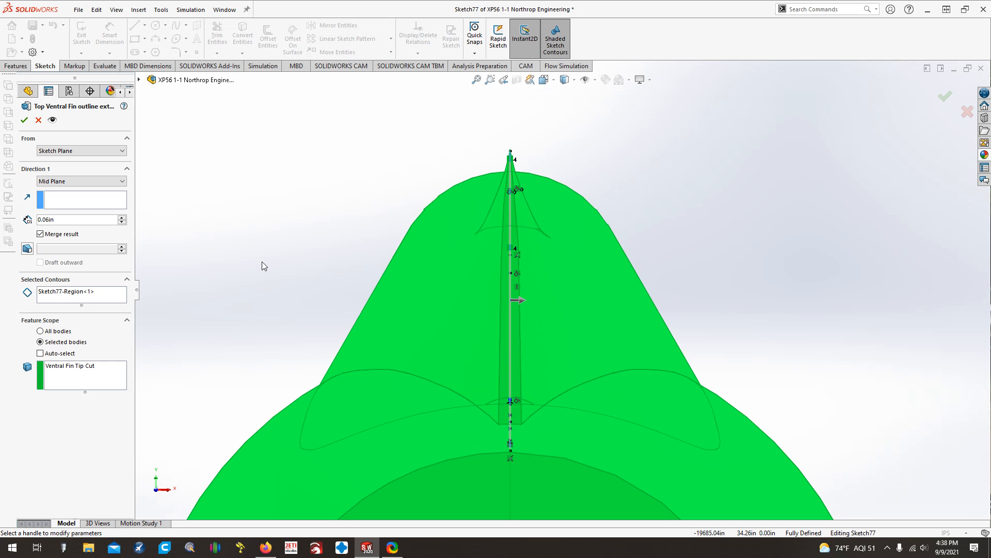
{"action": "key", "text": "ctrl+3"}
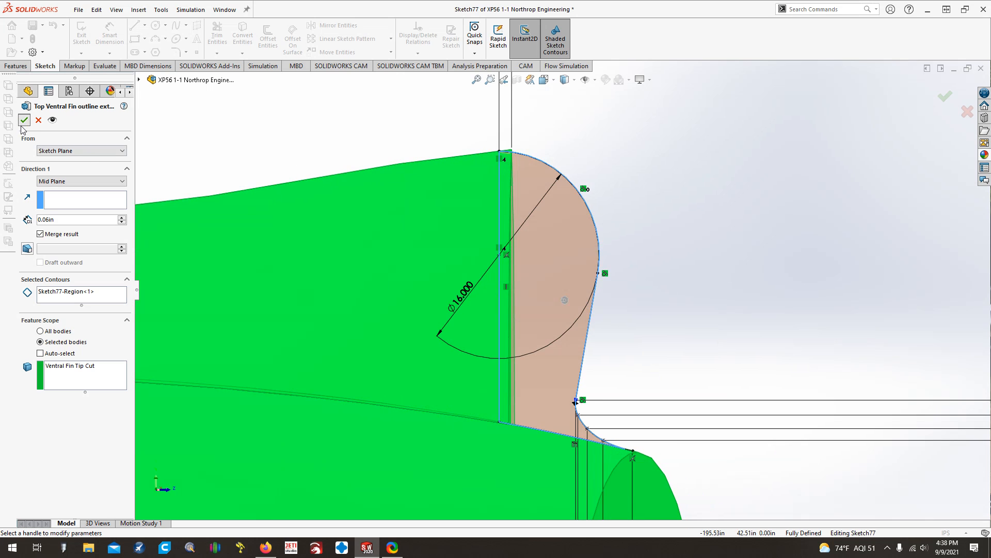
{"action": "key", "text": "Return"}
{"action": "left_click", "coordinate": [348, 124]}
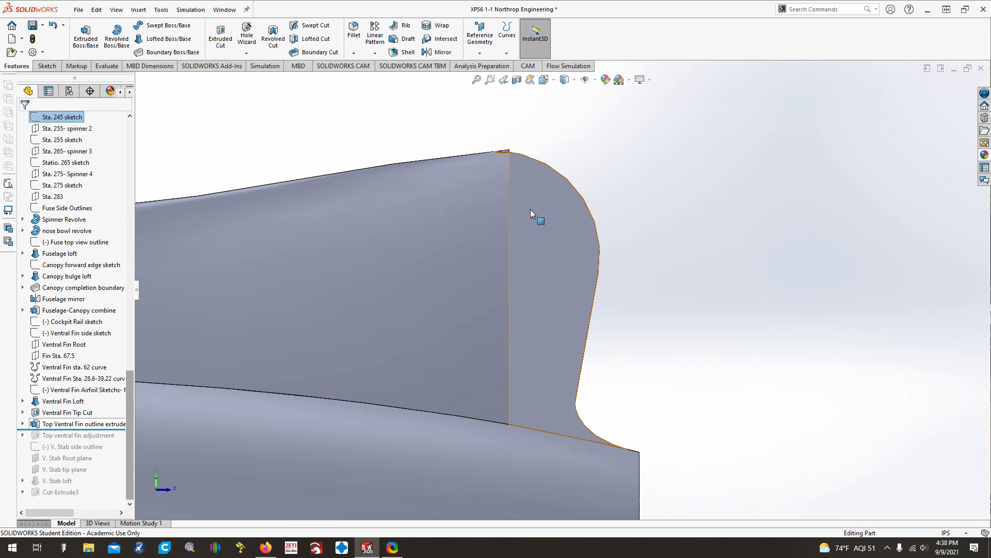
- Roll the history forward past the Top ventral fin adjustment and inspect the trimmed upper edge where the canopy meets the fin
{"action": "scroll", "coordinate": [511, 172], "scroll_direction": "down", "scroll_amount": 6}
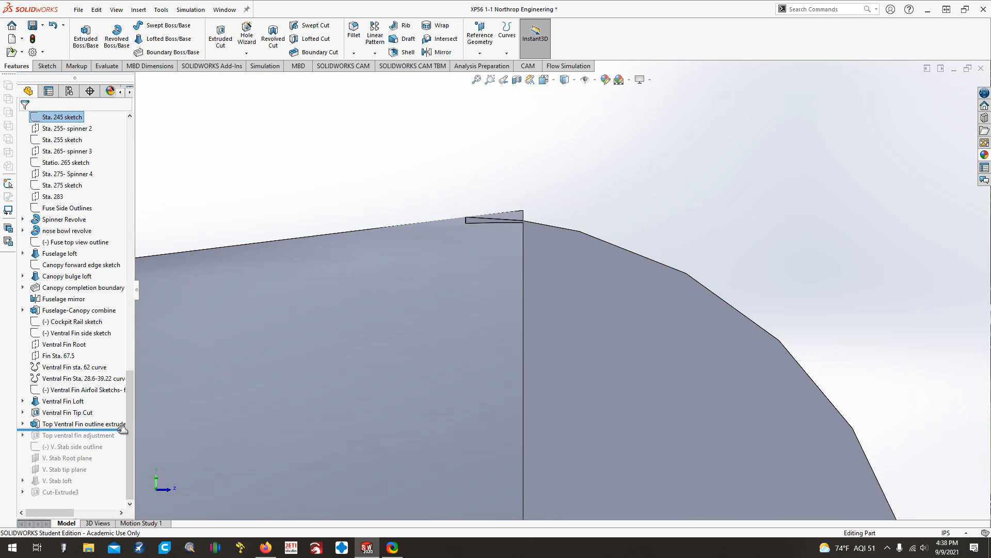
{"action": "left_click_drag", "start_coordinate": [113, 429], "coordinate": [113, 440]}
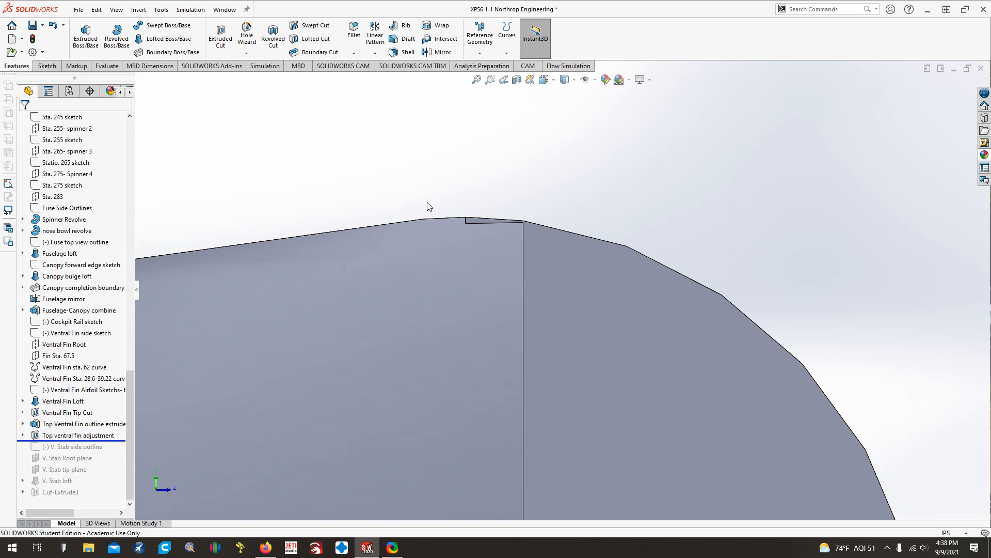
{"action": "scroll", "coordinate": [429, 212], "scroll_direction": "up", "scroll_amount": 5}
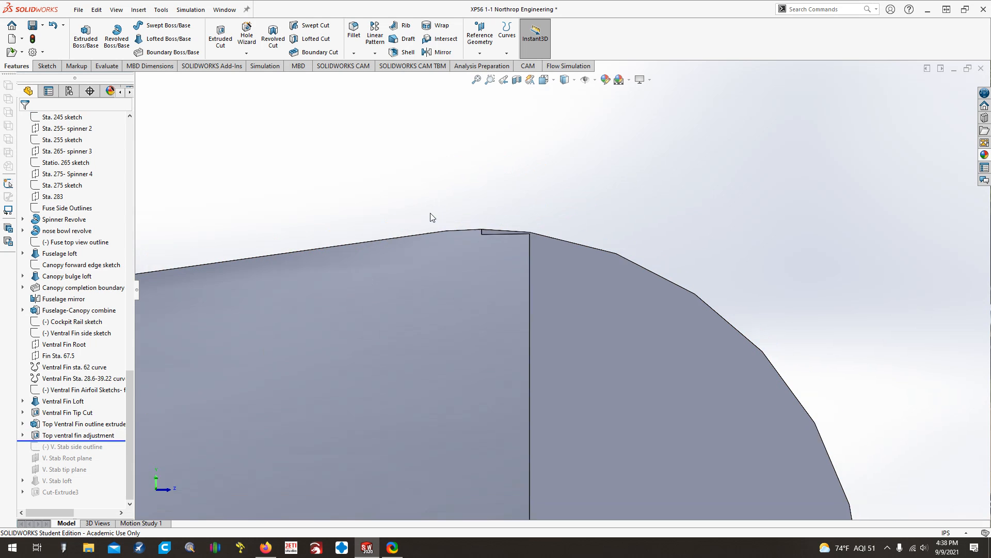
{"action": "key", "text": "ctrl+Up"}
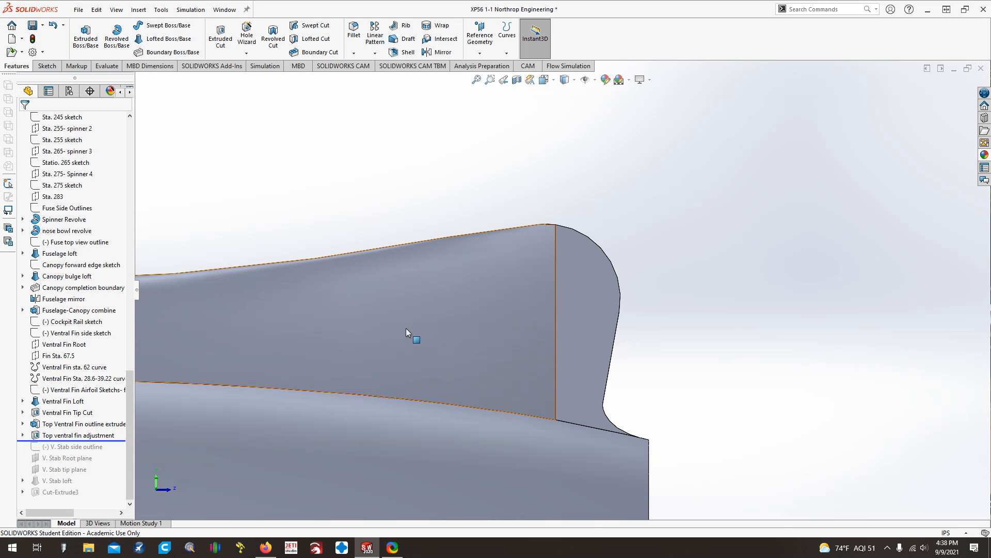
- Roll the history forward past the V. Stab side outline and open that sketch for editing with its full outline in view
{"action": "left_click_drag", "start_coordinate": [110, 448], "coordinate": [105, 453]}
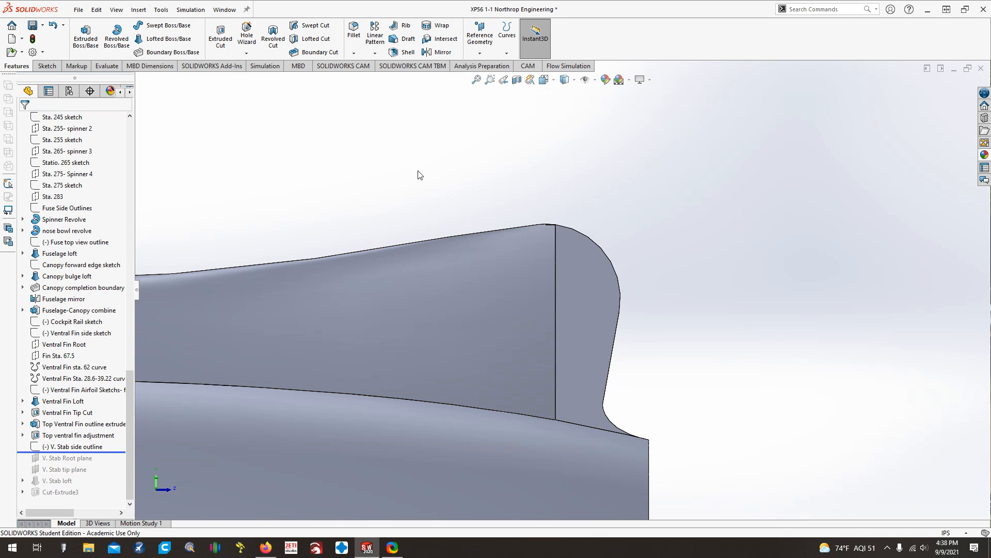
{"action": "left_click", "coordinate": [476, 80]}
{"action": "right_click", "coordinate": [72, 446]}
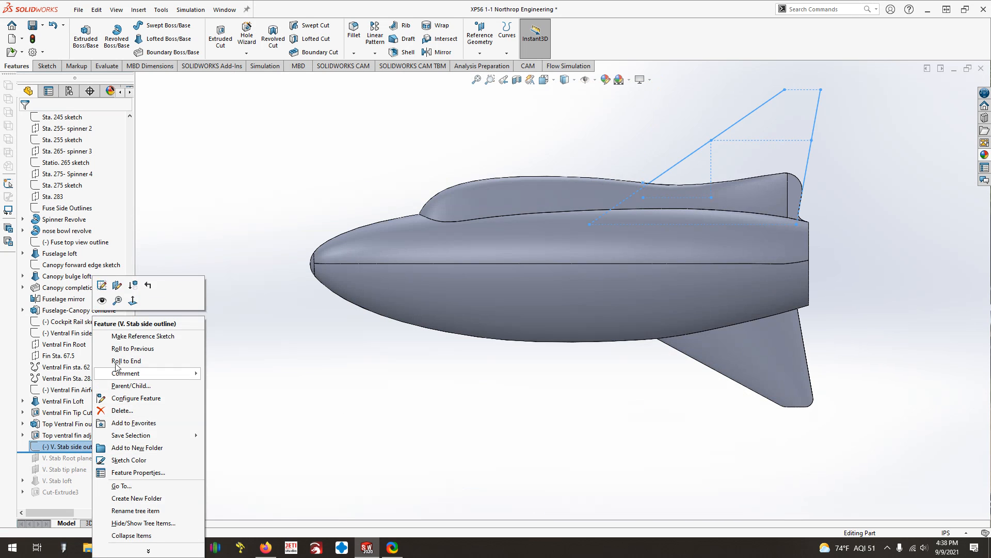
{"action": "left_click", "coordinate": [101, 285]}
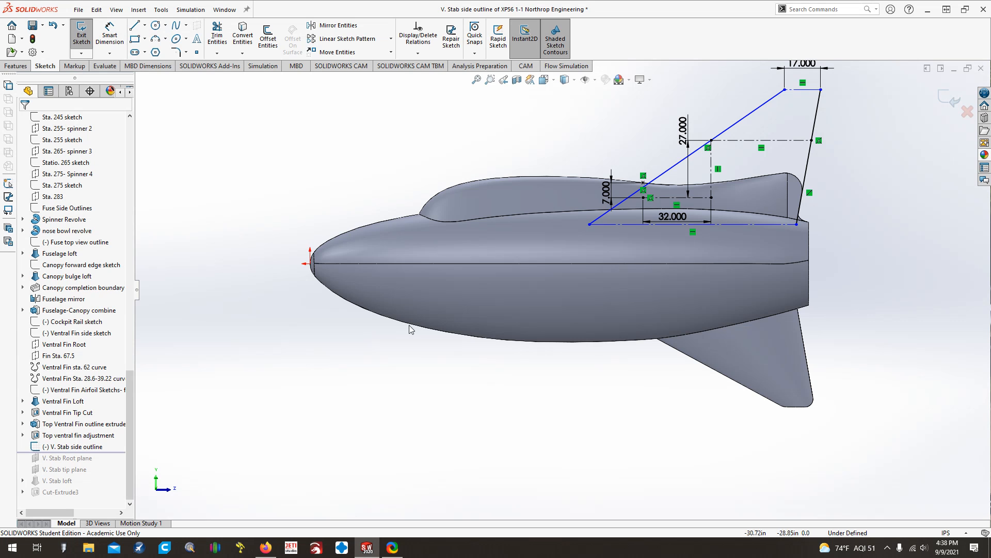
{"action": "left_click", "coordinate": [476, 80]}
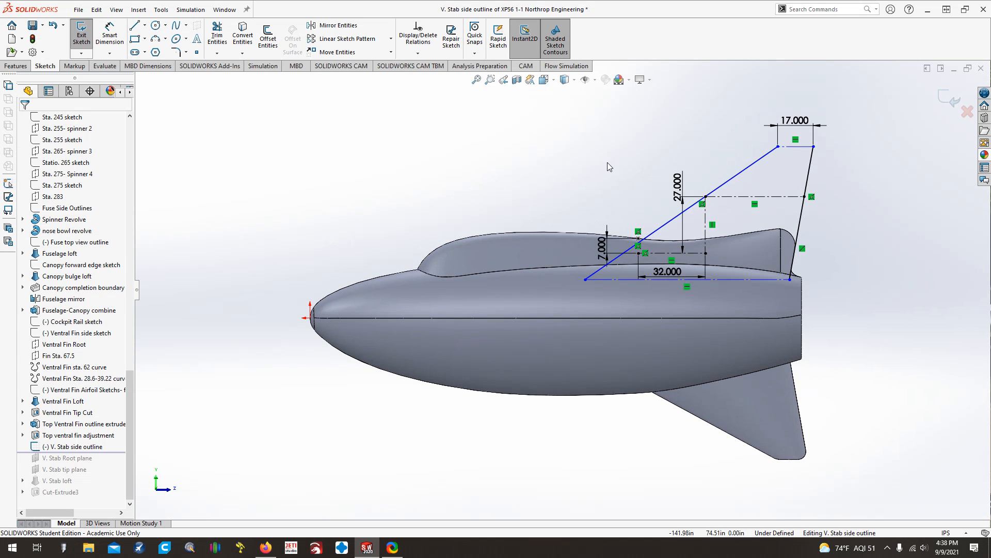
{"action": "key", "text": "ctrl+Down"}
{"action": "key", "text": "ctrl+Left"}
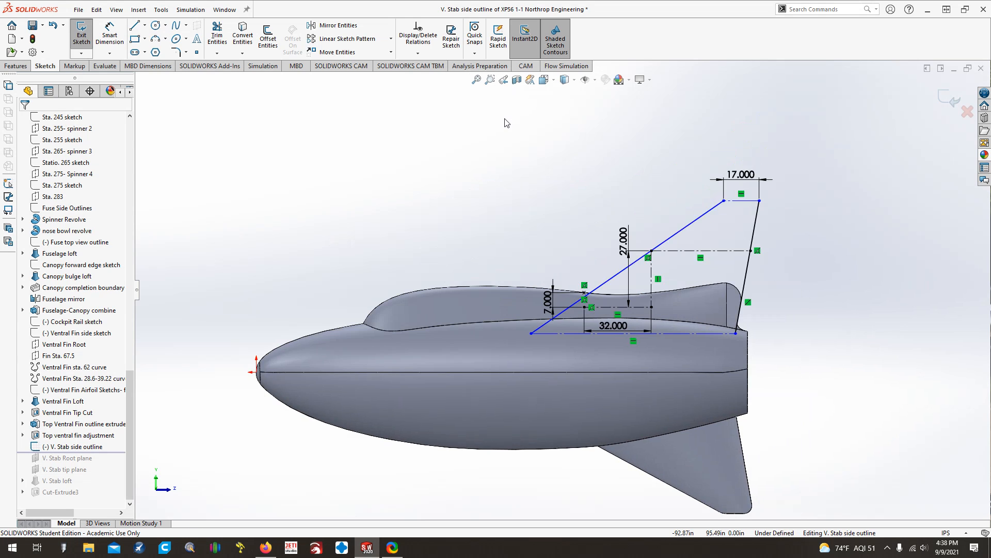
- Examine the V. Stab side outline where its trailing edge meets the rounded canopy end, and exit the sketch
{"action": "key", "text": "ctrl+Left"}
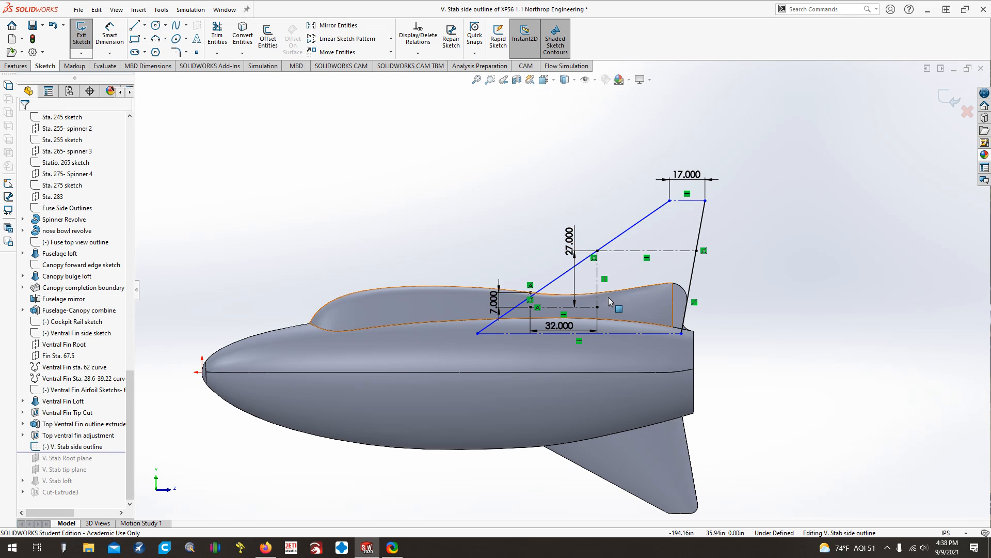
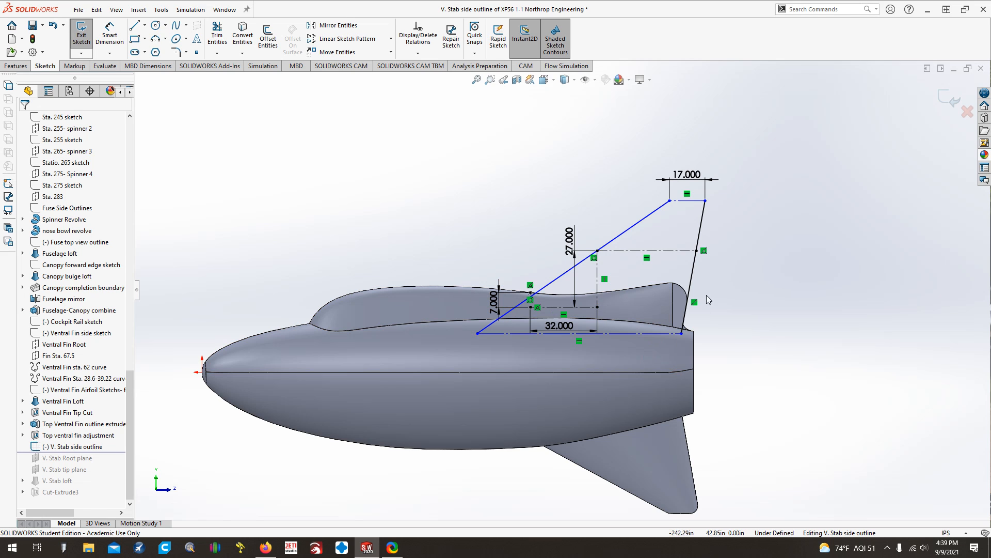
{"action": "scroll", "coordinate": [685, 328], "scroll_direction": "down", "scroll_amount": 5}
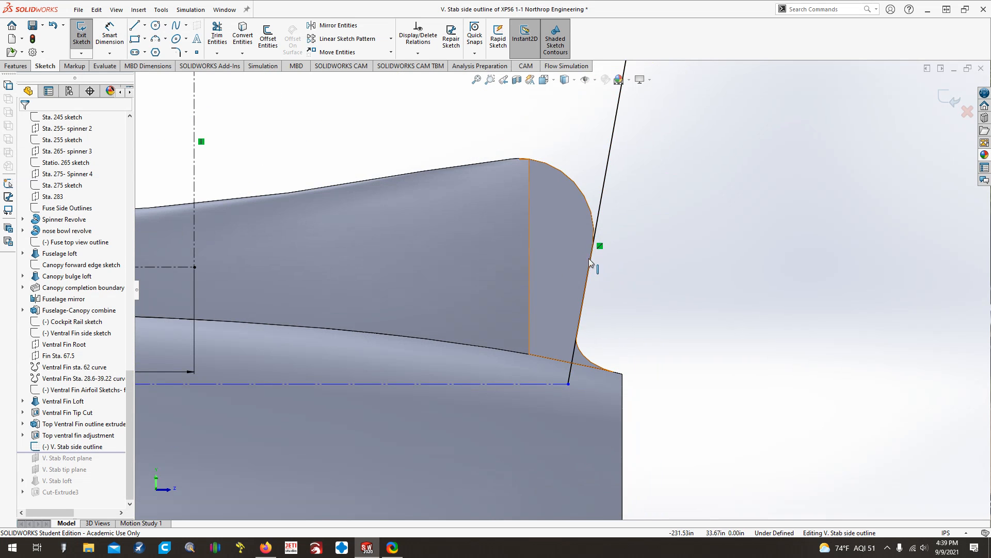
{"action": "scroll", "coordinate": [591, 300], "scroll_direction": "up", "scroll_amount": 3}
{"action": "scroll", "coordinate": [505, 283], "scroll_direction": "up", "scroll_amount": 1}
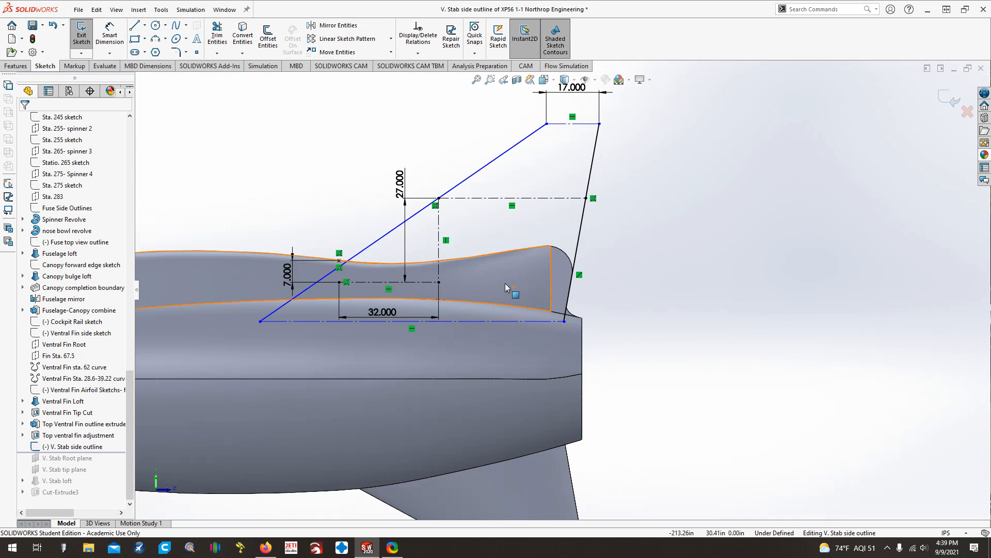
{"action": "key", "text": "ctrl+Right"}
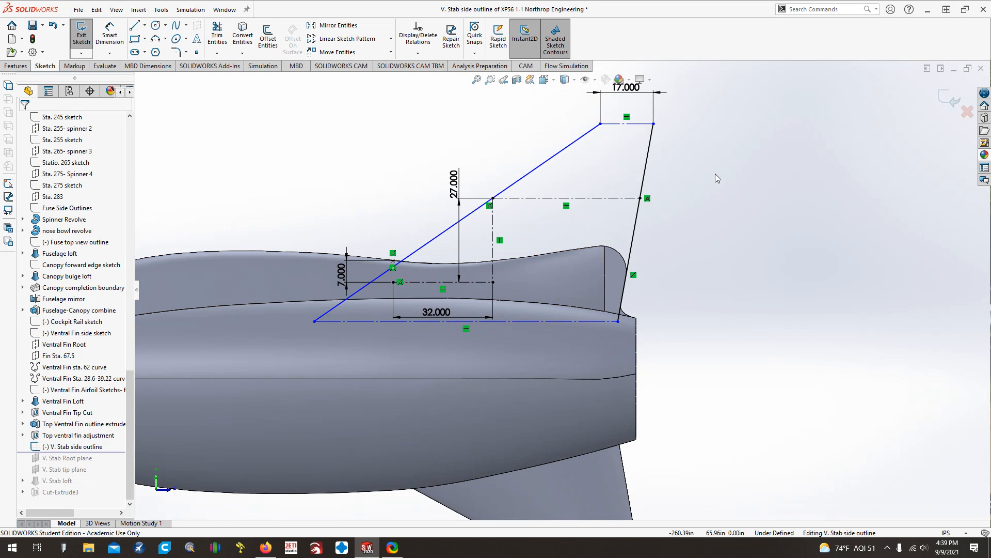
{"action": "key", "text": "ctrl+Right"}
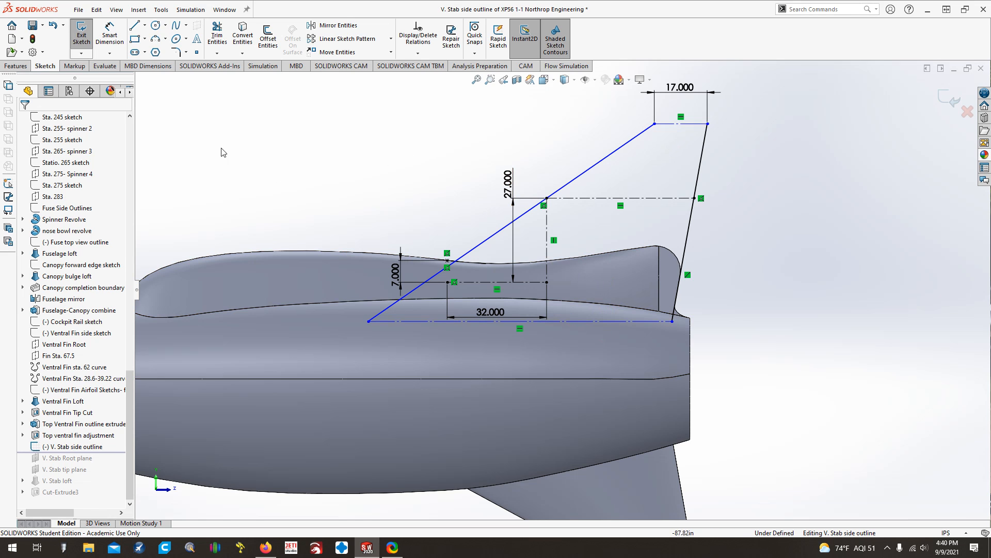
{"action": "left_click", "coordinate": [81, 32]}
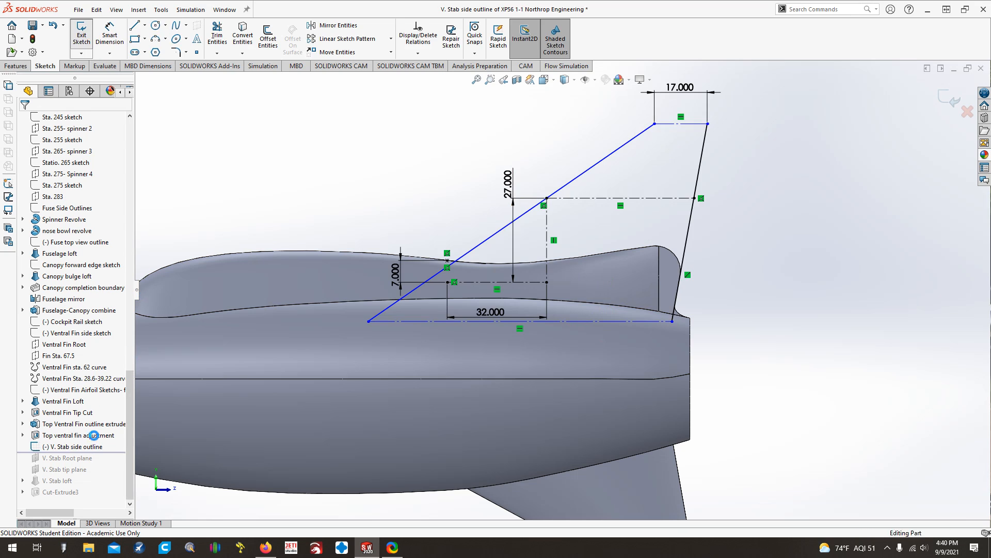
- Roll the history forward past the V. Stab Root plane and V. Stab tip plane, and highlight the planes' locations
{"action": "left_click_drag", "start_coordinate": [101, 452], "coordinate": [101, 473]}
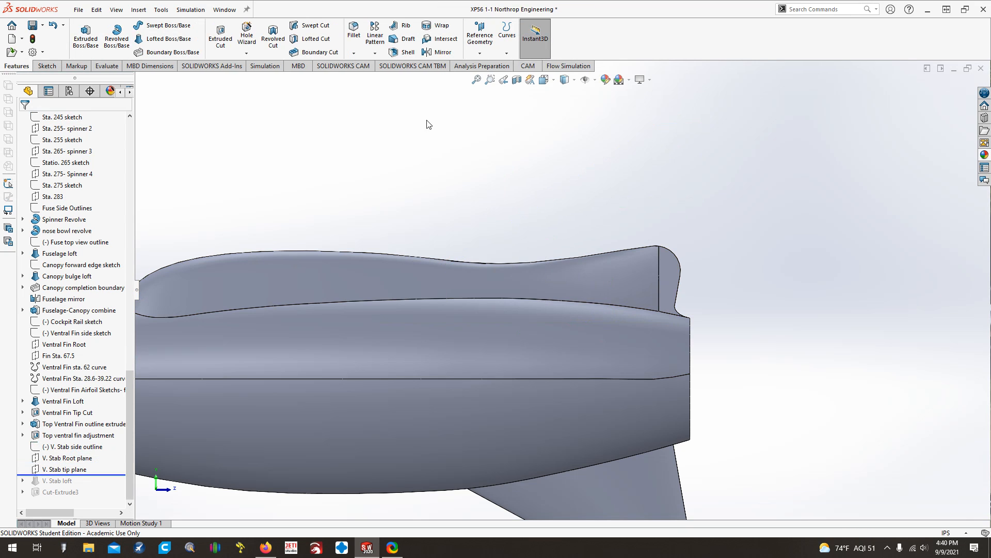
{"action": "left_click", "coordinate": [46, 460]}
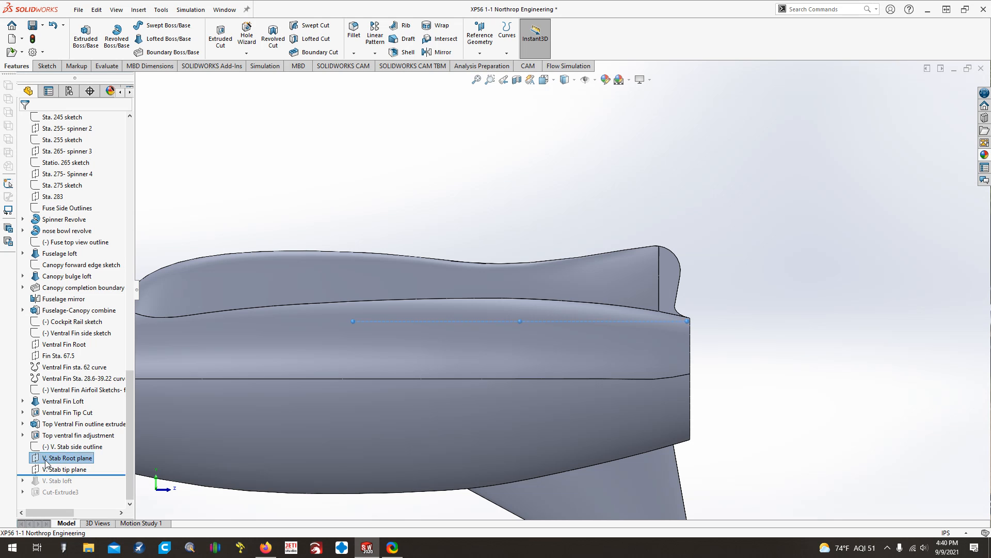
{"action": "left_click", "coordinate": [48, 468]}
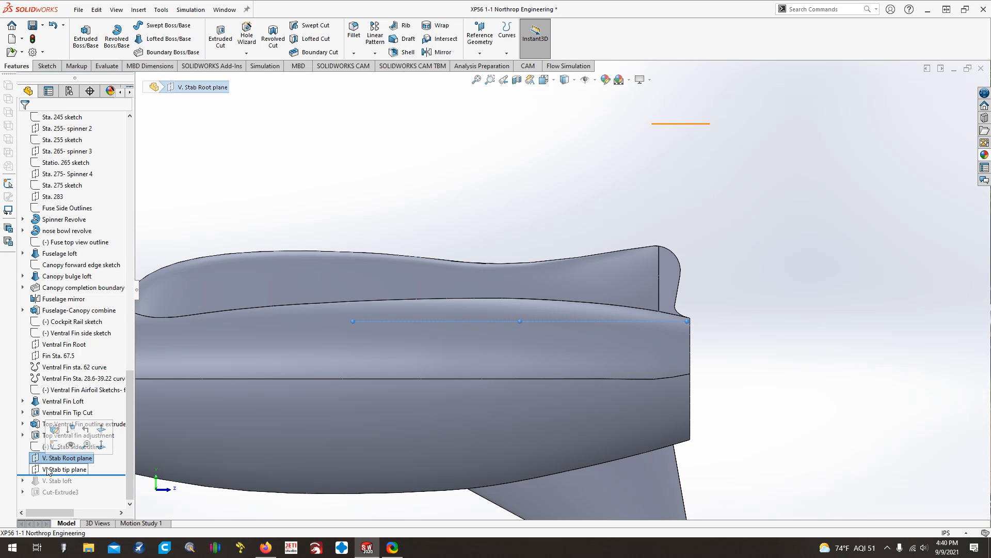
{"action": "left_click", "coordinate": [386, 184]}
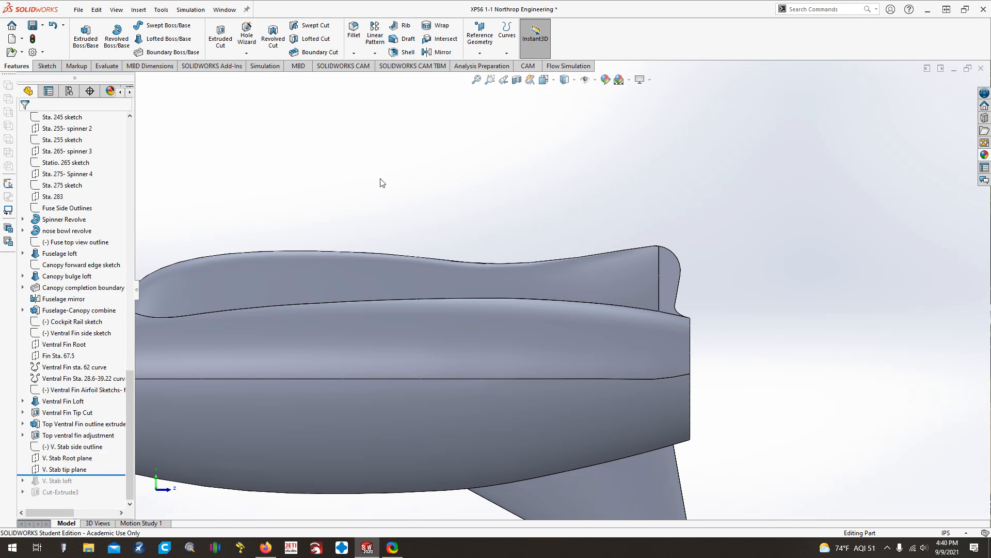
- Roll the history forward past the V. Stab loft with the whole aircraft in view, and list the loft's underlying sketches
{"action": "left_click", "coordinate": [476, 79]}
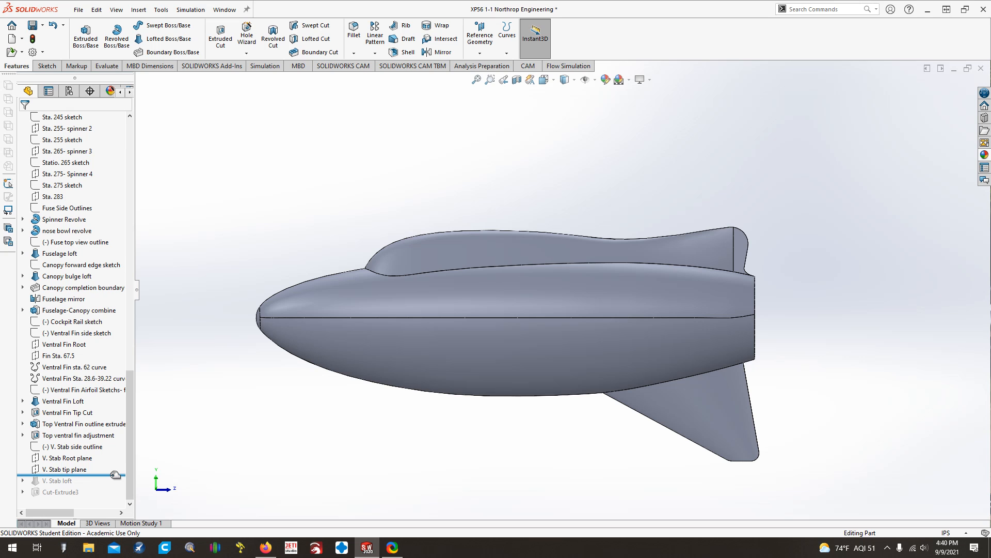
{"action": "left_click_drag", "start_coordinate": [116, 474], "coordinate": [116, 485]}
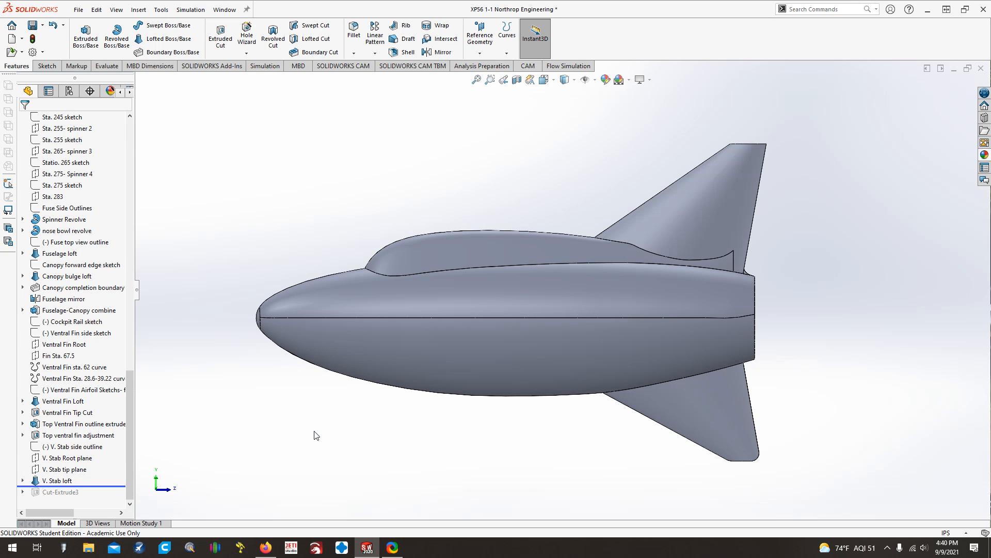
{"action": "left_click", "coordinate": [23, 481]}
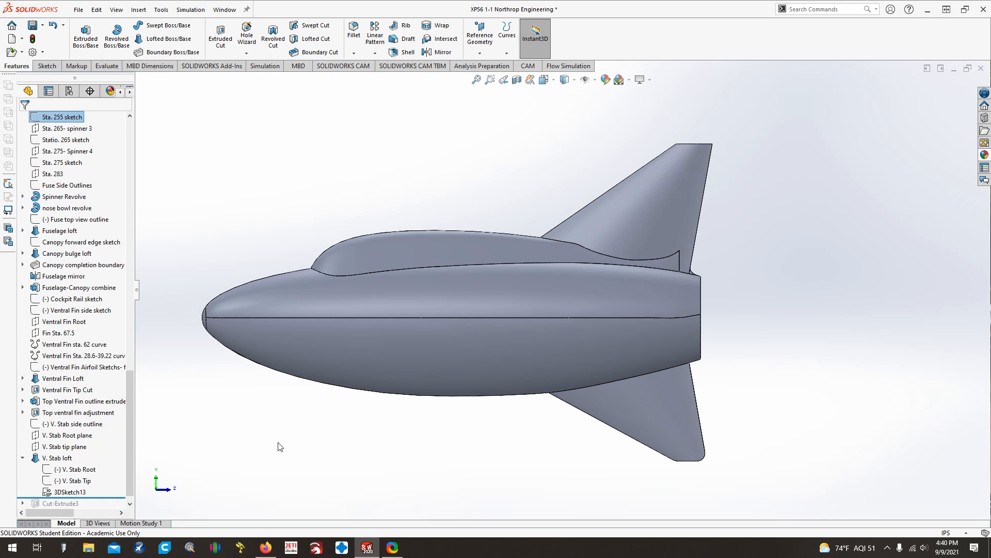
{"action": "key", "text": "ctrl+Up"}
{"action": "key", "text": "ctrl+Down"}
- Highlight the V. Stab Root airfoil sketch and examine it on the fuselage from above and from the side
{"action": "left_click", "coordinate": [77, 470]}
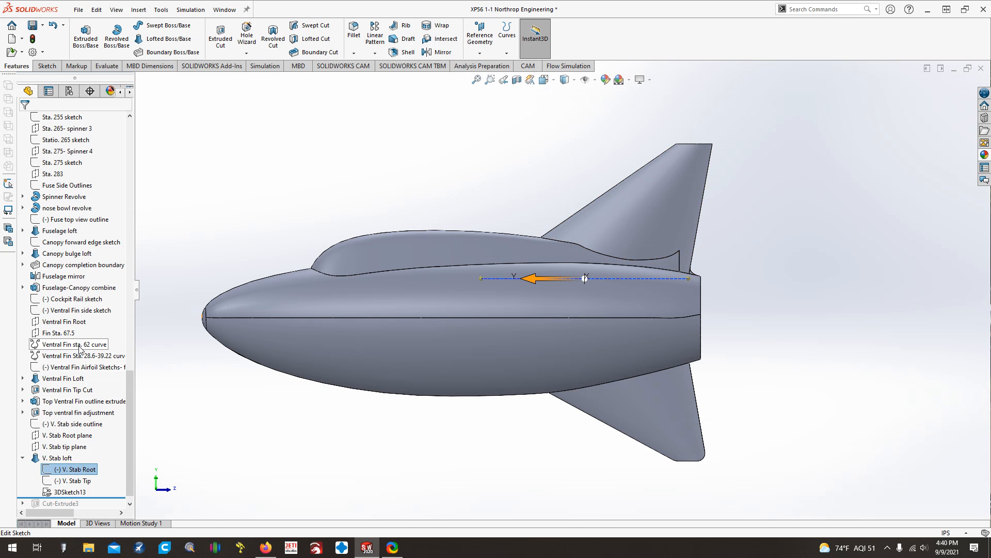
{"action": "key", "text": "ctrl+8"}
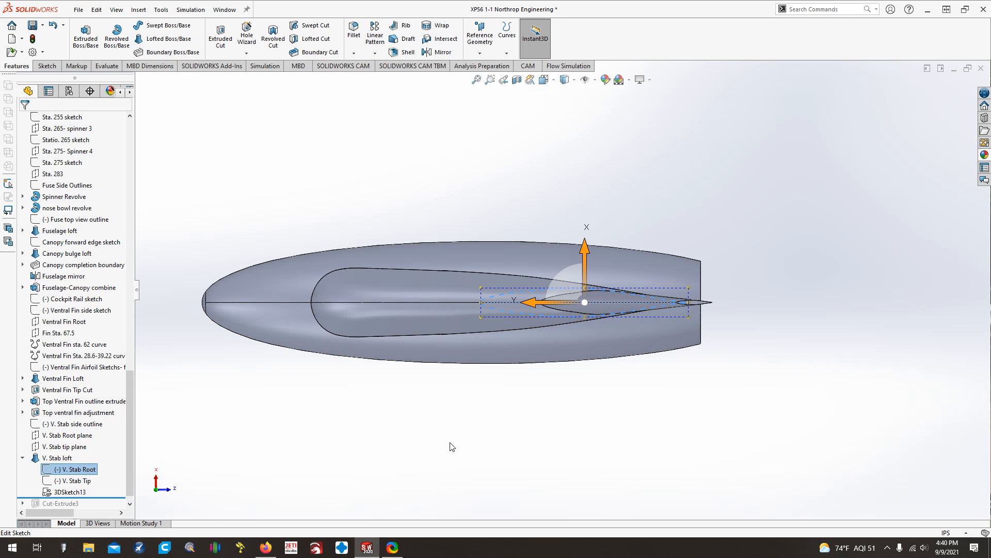
{"action": "key", "text": "Up"}
{"action": "key", "text": "Up"}
{"action": "key", "text": "Down"}
{"action": "key", "text": "Down"}
{"action": "key", "text": "ctrl+Up"}
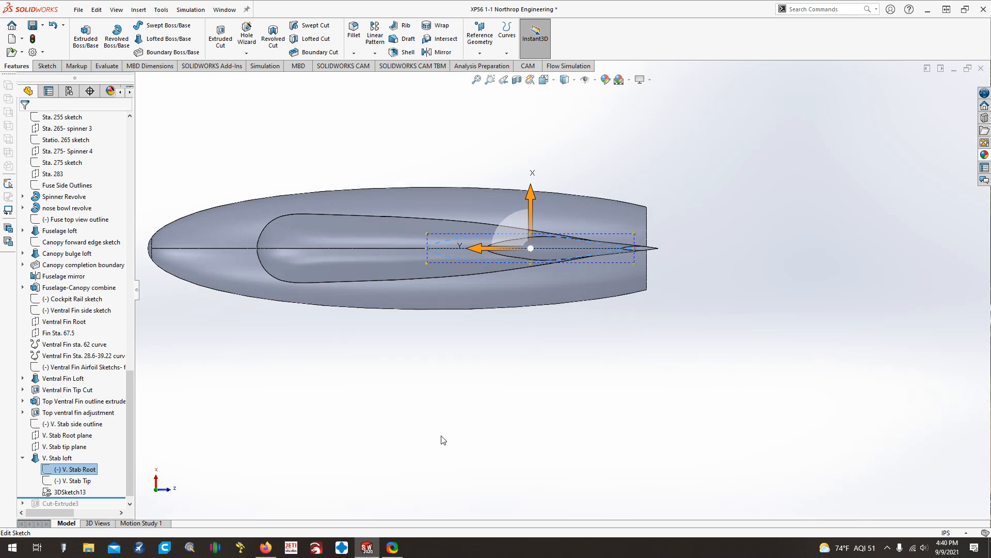
{"action": "key", "text": "Up"}
{"action": "key", "text": "Up"}
{"action": "key", "text": "Up"}
{"action": "key", "text": "Up"}
{"action": "key", "text": "Up"}
{"action": "key", "text": "Up"}
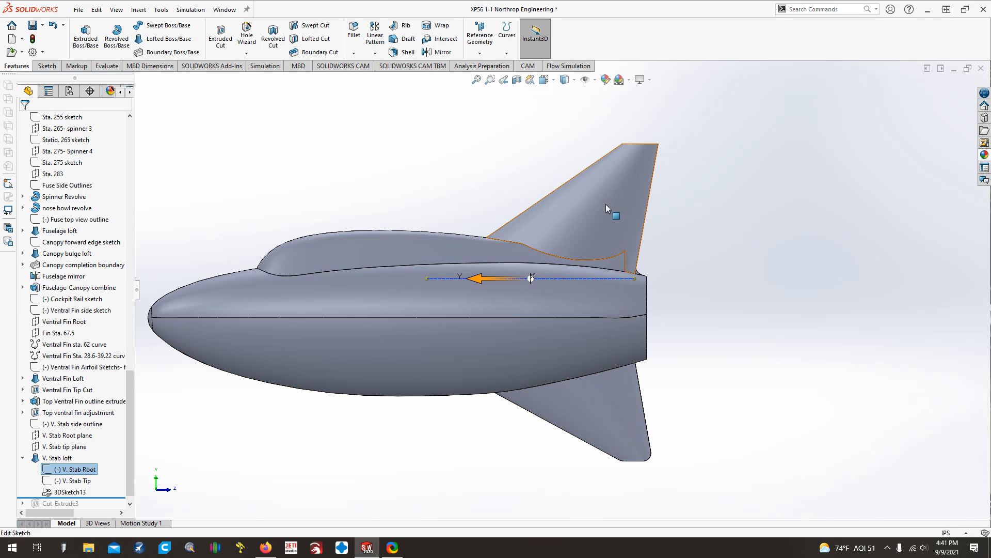
{"action": "key", "text": "shift+Up"}
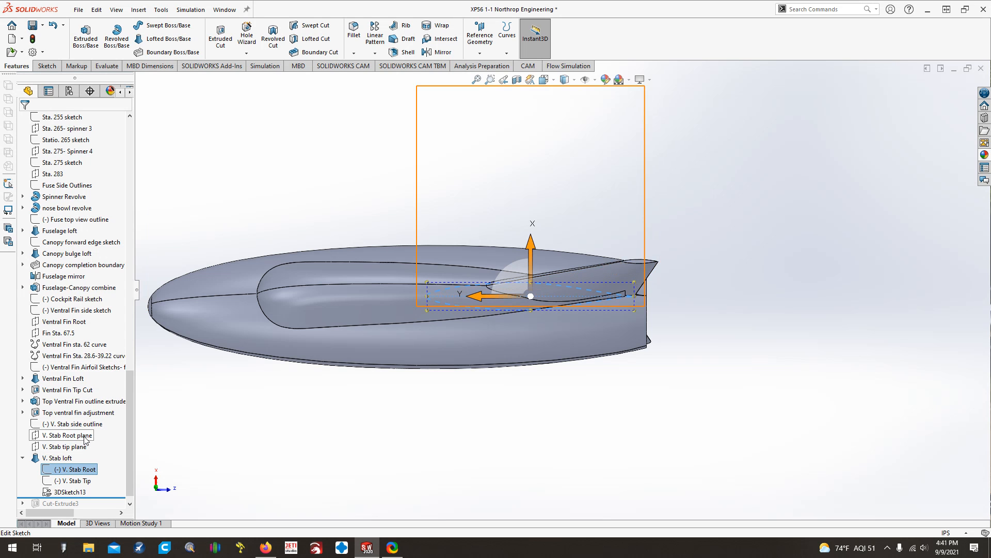
- Look through the sketch tools available for the V. Stab Root sketch, and dismiss the list without choosing one
{"action": "left_click", "coordinate": [161, 9]}
{"action": "mouse_move", "coordinate": [196, 333]}
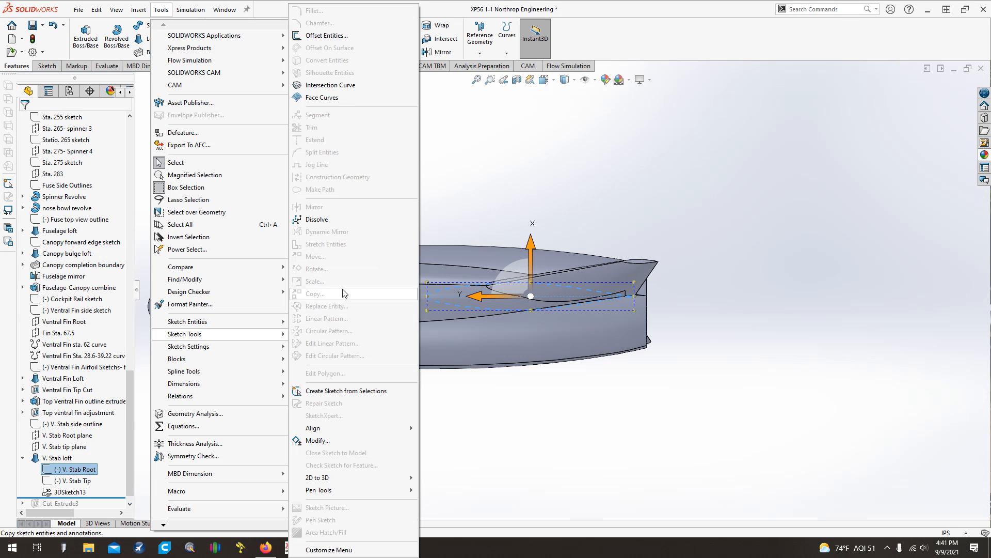
{"action": "left_click", "coordinate": [628, 443]}
- Highlight the V. Stab Root sketch together with the V. Stab side outline and inspect how the airfoil's ends meet the outline
{"action": "key", "text": "Up"}
{"action": "key", "text": "Up"}
{"action": "key", "text": "Up"}
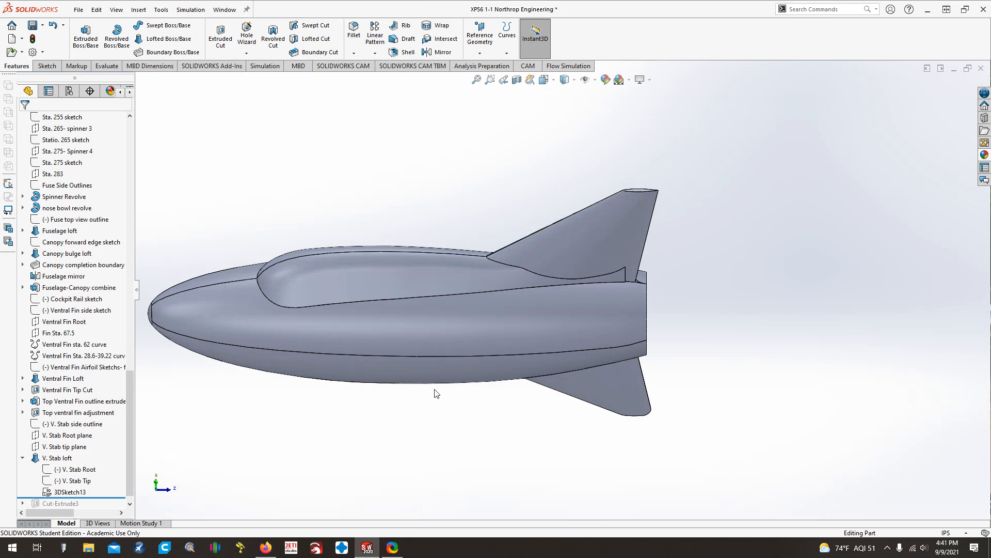
{"action": "left_click", "coordinate": [70, 470]}
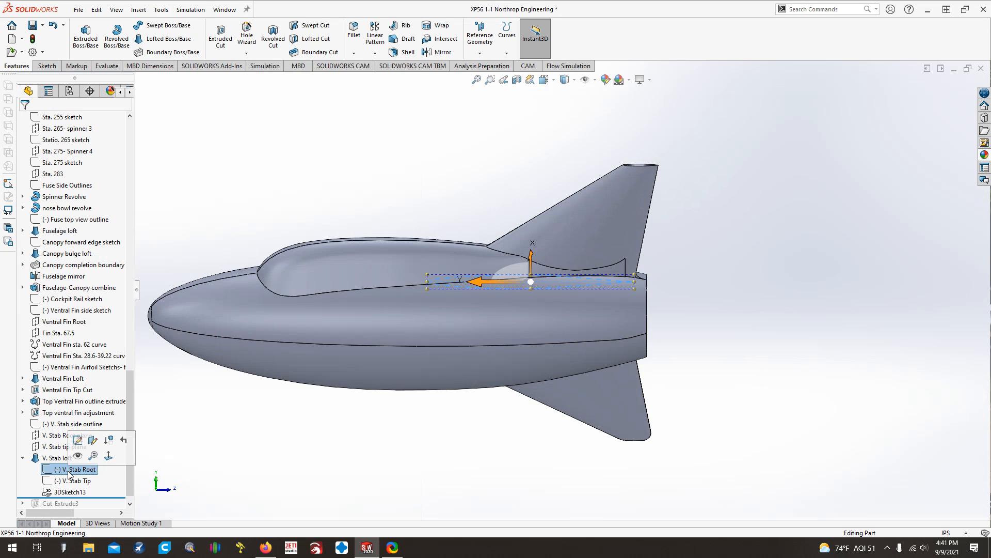
{"action": "left_click", "coordinate": [73, 424], "text": "ctrl"}
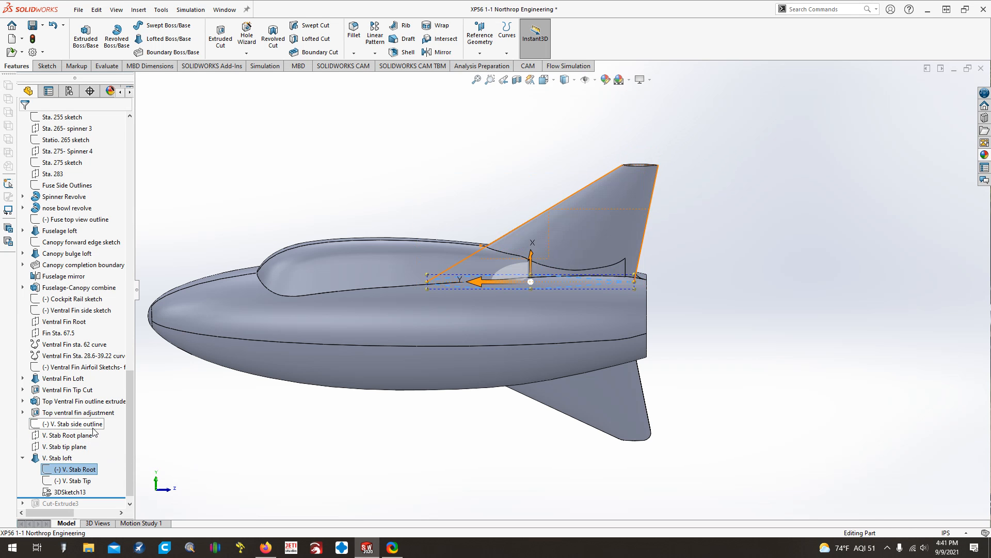
{"action": "scroll", "coordinate": [517, 300], "scroll_direction": "down", "scroll_amount": 5}
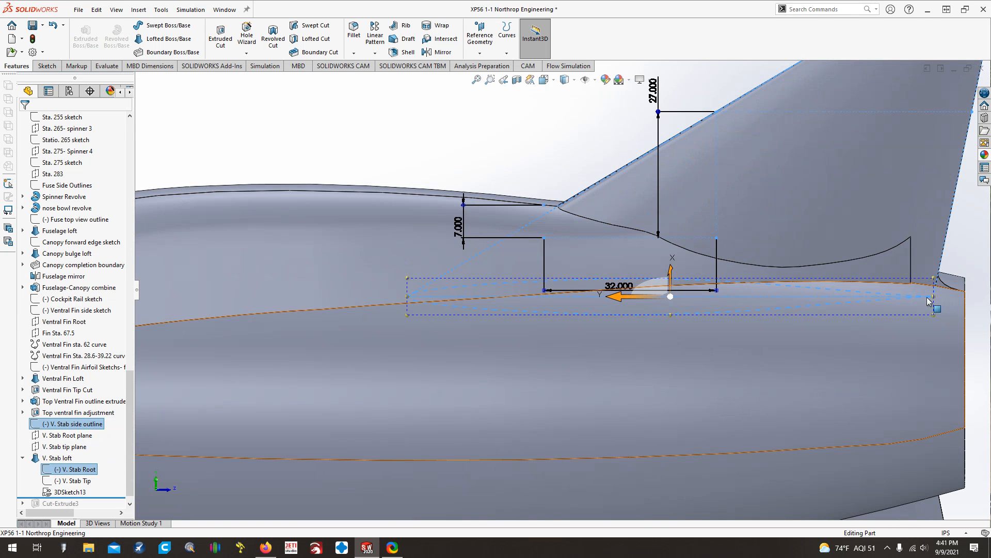
{"action": "scroll", "coordinate": [562, 291], "scroll_direction": "up", "scroll_amount": 3}
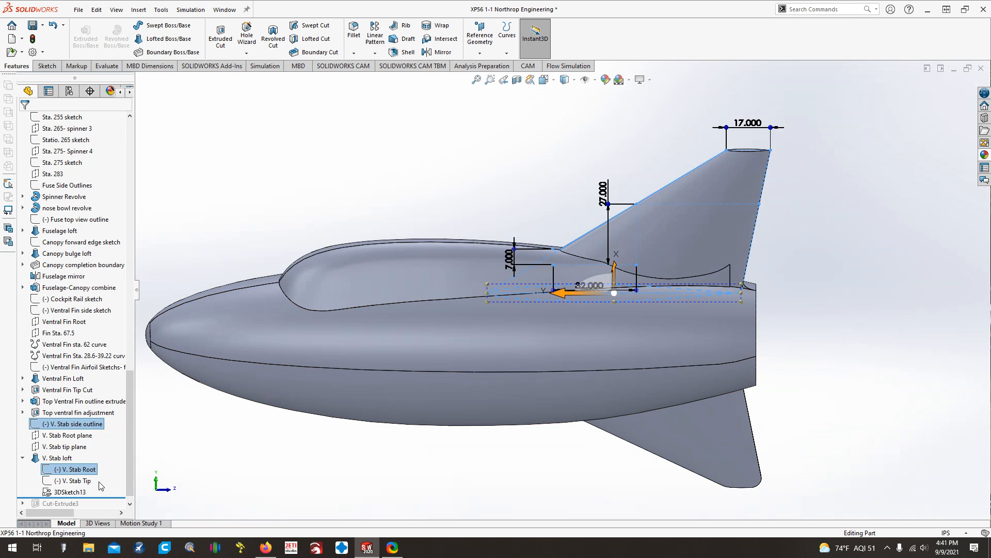
- Highlight the V. Stab Tip sketch together with the side outline, inspect their match at the fin tip, and clear the selection
{"action": "left_click", "coordinate": [72, 480]}
{"action": "left_click", "coordinate": [72, 424], "text": "ctrl"}
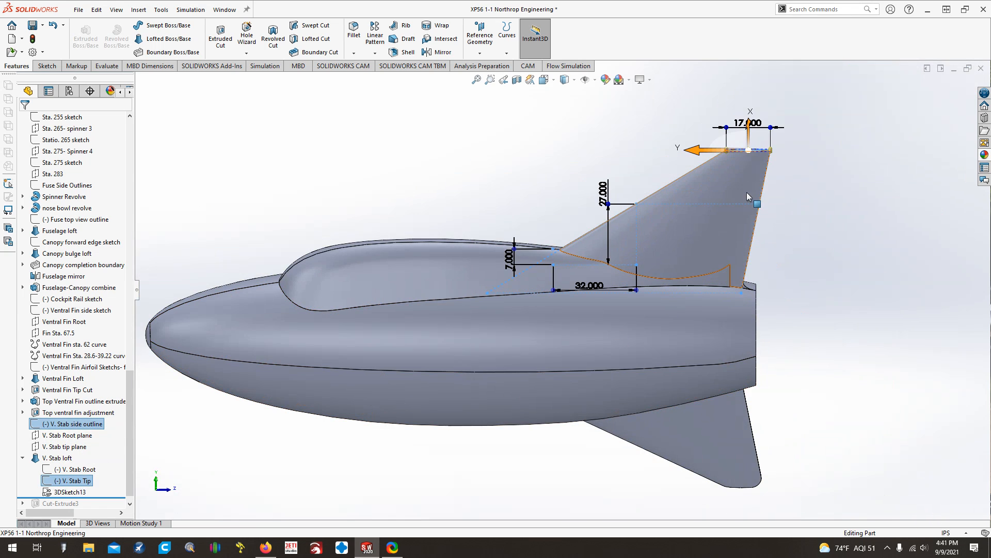
{"action": "scroll", "coordinate": [747, 192], "scroll_direction": "down", "scroll_amount": 6}
{"action": "scroll", "coordinate": [664, 231], "scroll_direction": "up", "scroll_amount": 4}
{"action": "left_click", "coordinate": [438, 270]}
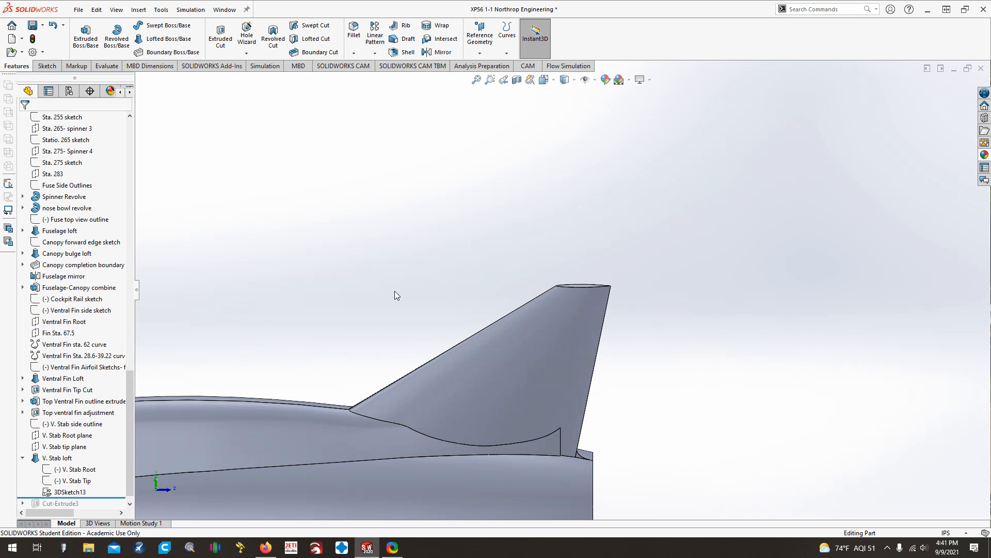
- Highlight the 3DSketch13 guide lines along the fin's leading and trailing edges, and deselect them in side view
{"action": "left_click", "coordinate": [70, 491]}
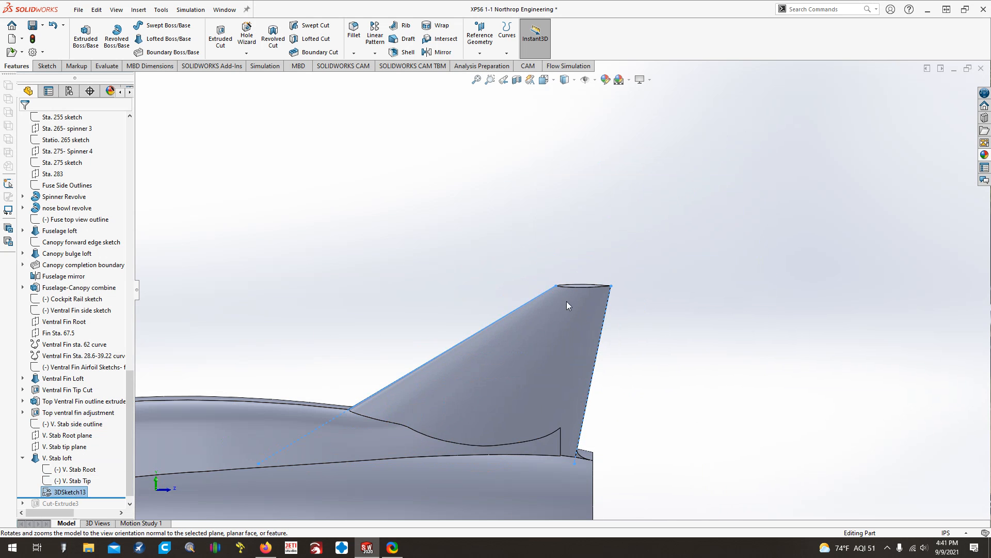
{"action": "left_click", "coordinate": [390, 274]}
{"action": "key", "text": "ctrl+3"}
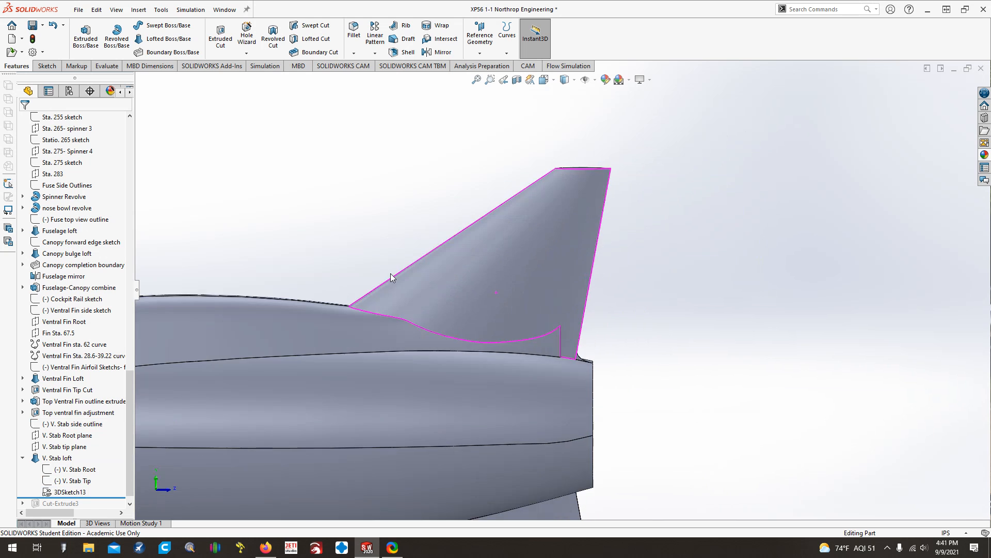
- Open the V. Stab loft's definition, review its root and tip profiles, two guide curves and options, and accept it
{"action": "right_click", "coordinate": [34, 457]}
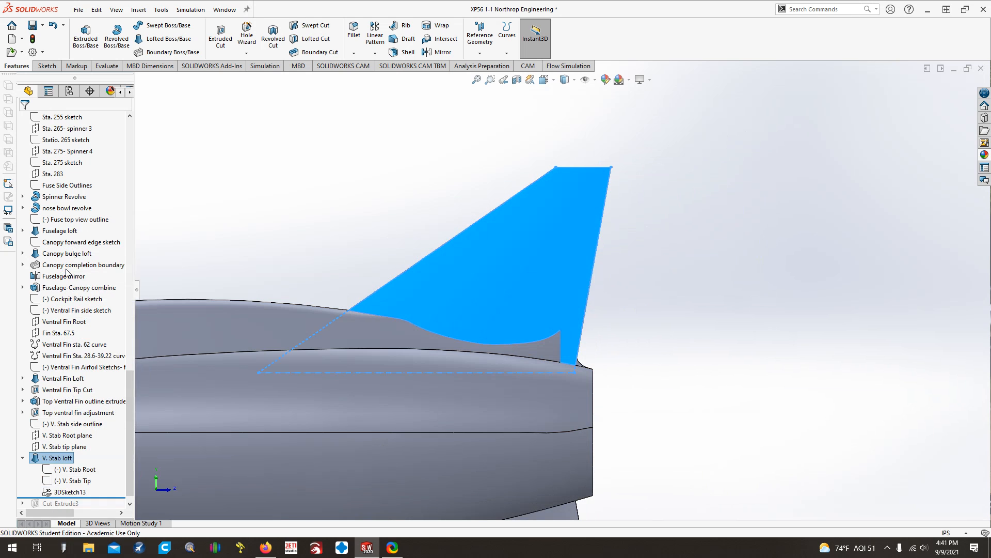
{"action": "left_click", "coordinate": [74, 281]}
{"action": "key", "text": "Down"}
{"action": "key", "text": "Down"}
{"action": "key", "text": "Down"}
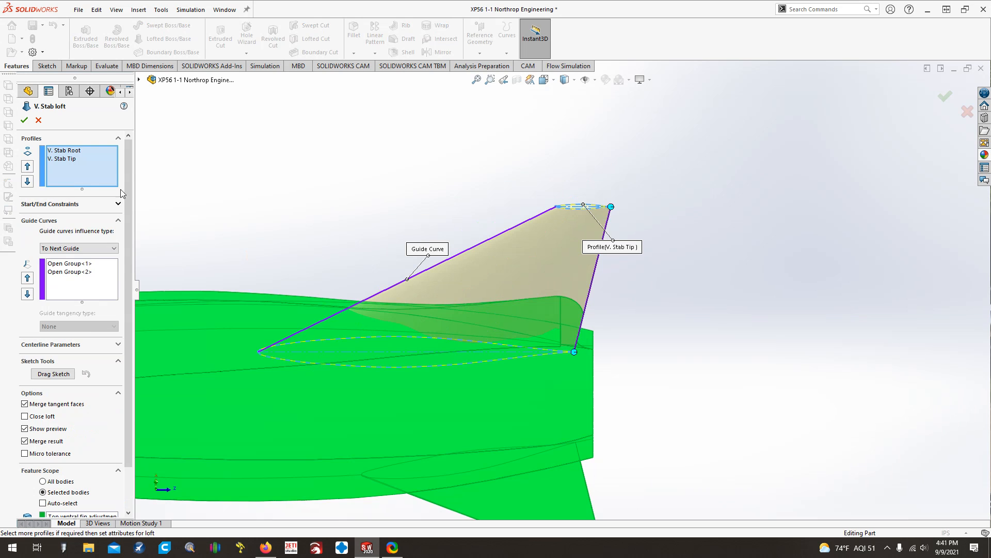
{"action": "left_click", "coordinate": [76, 263]}
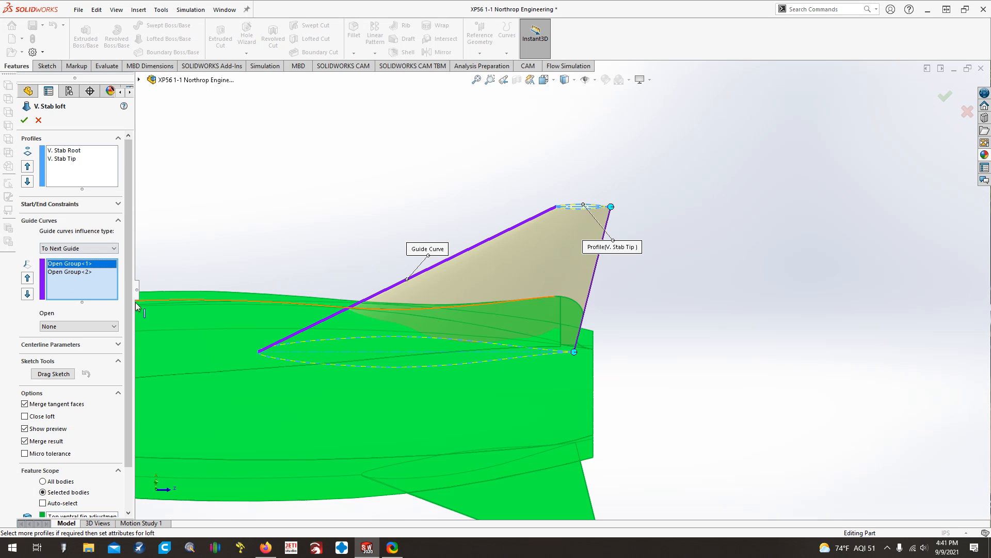
{"action": "left_click_drag", "start_coordinate": [129, 321], "coordinate": [128, 353]}
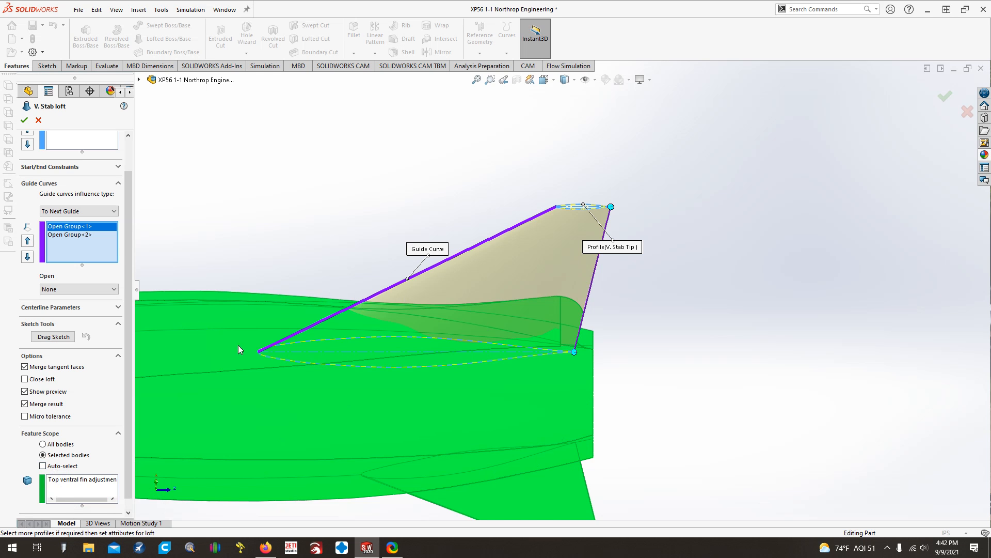
{"action": "left_click", "coordinate": [25, 121]}
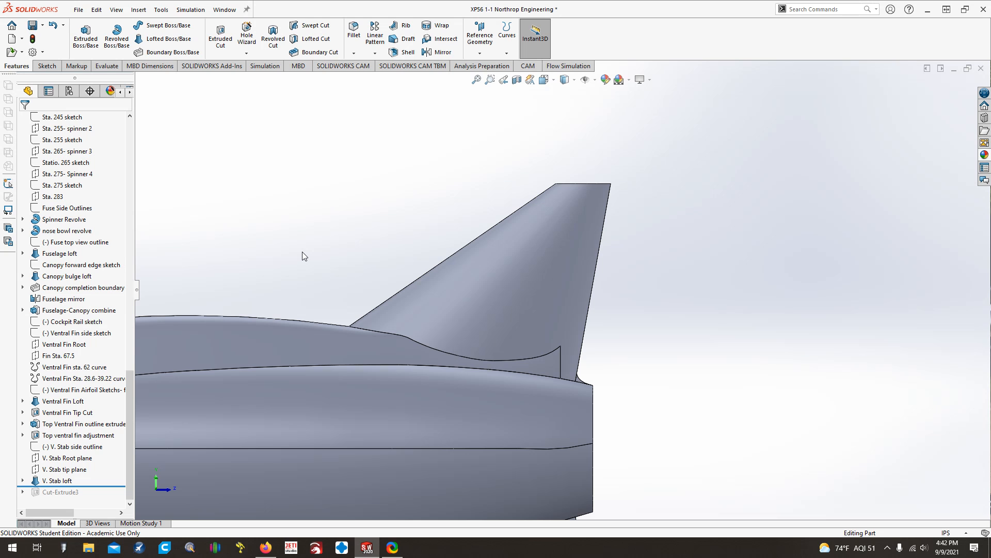
{"action": "key", "text": "ctrl+Right"}
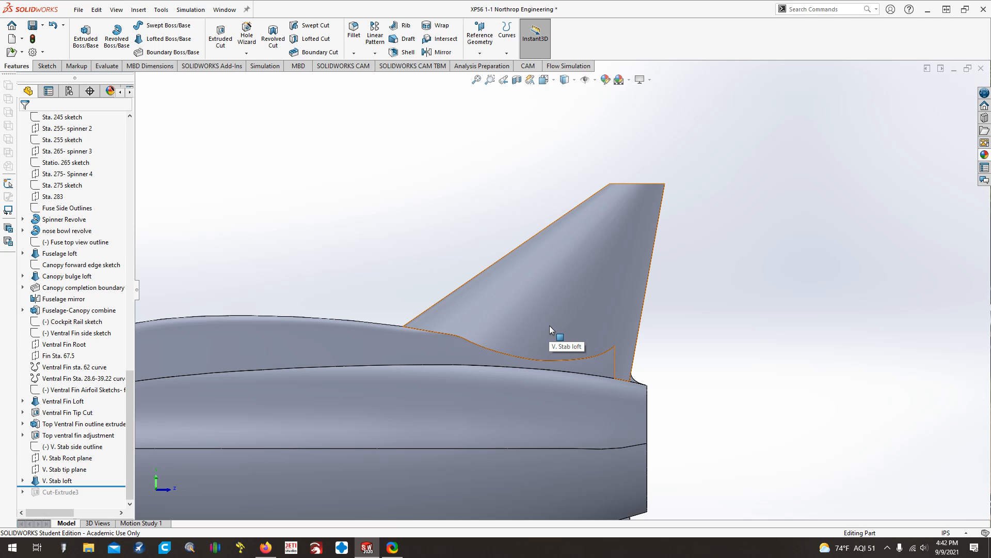
- Roll the model history forward past Cut-Extrude3 to include the vertical stabilizer's tip-corner cut, and bring the whole fuselage into view
{"action": "key", "text": "Up"}
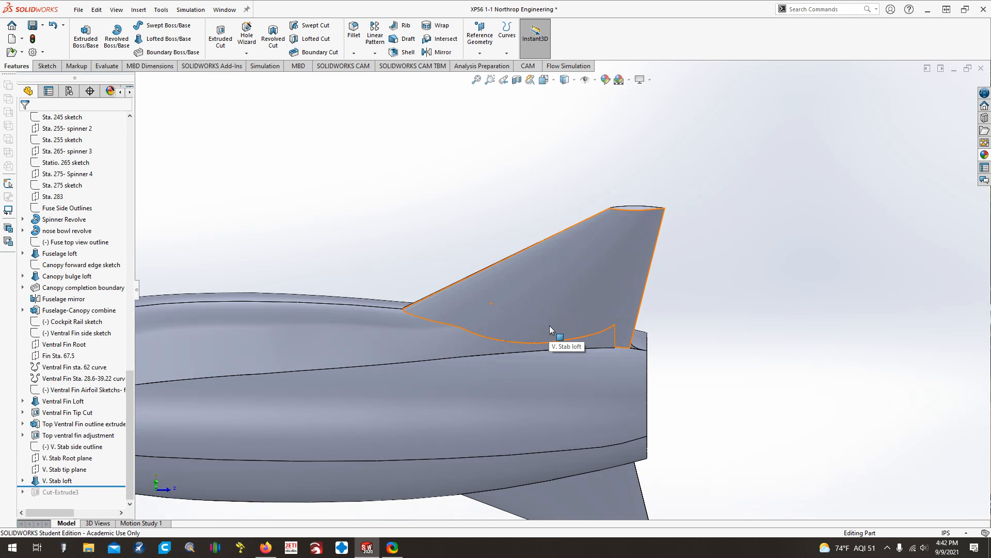
{"action": "key", "text": "Down"}
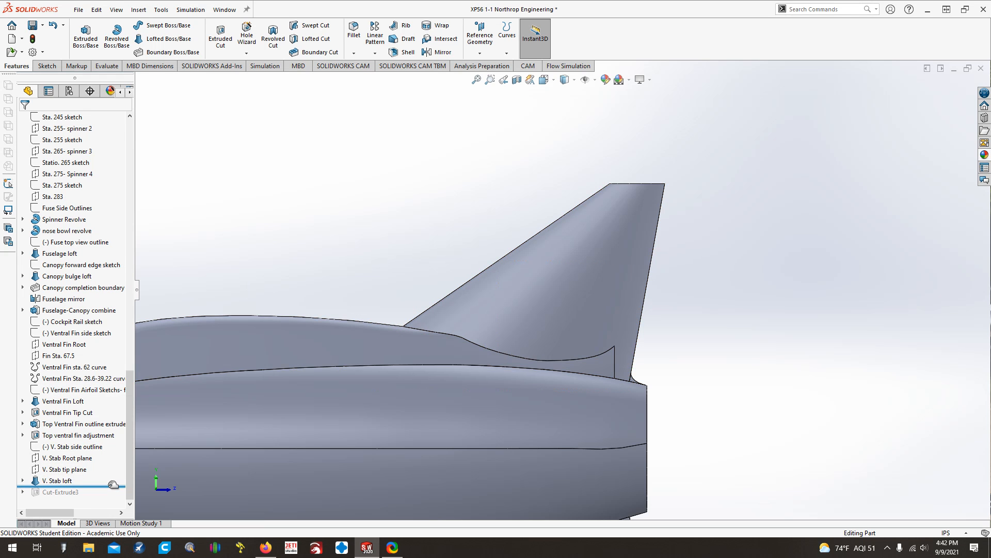
{"action": "left_click_drag", "start_coordinate": [103, 486], "coordinate": [109, 500]}
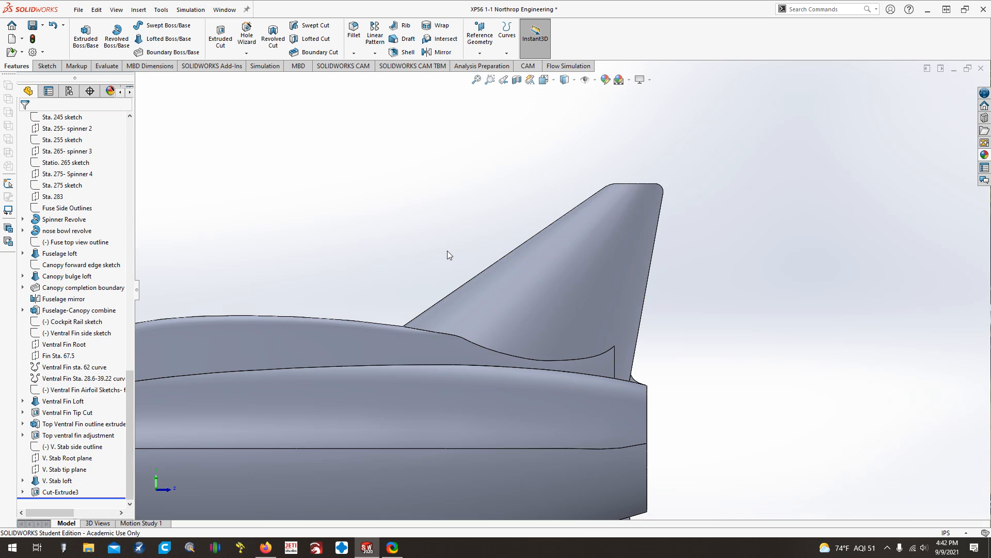
{"action": "scroll", "coordinate": [447, 250], "scroll_direction": "up", "scroll_amount": 2}
{"action": "scroll", "coordinate": [444, 246], "scroll_direction": "up", "scroll_amount": 1}
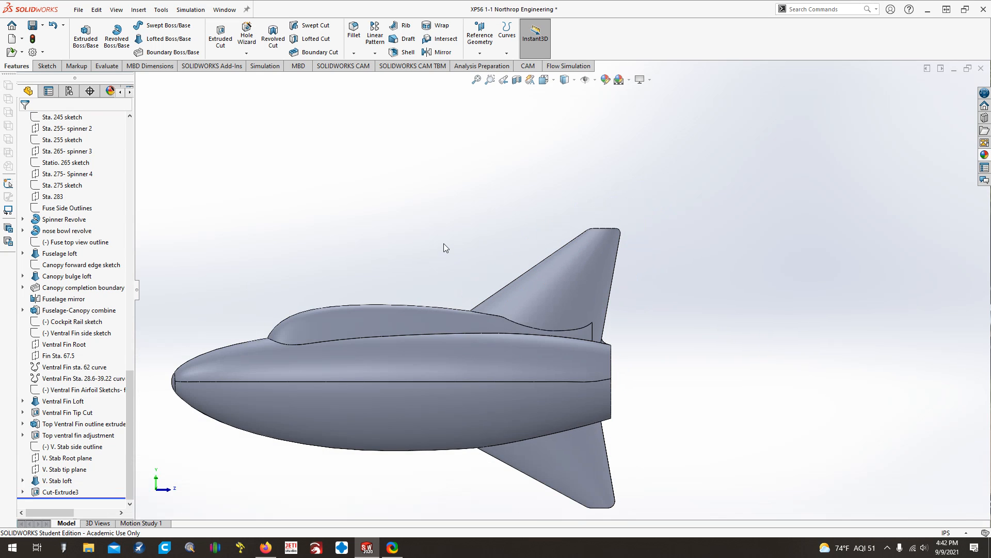
{"action": "key", "text": "ctrl+Right"}
{"action": "key", "text": "ctrl+Up"}
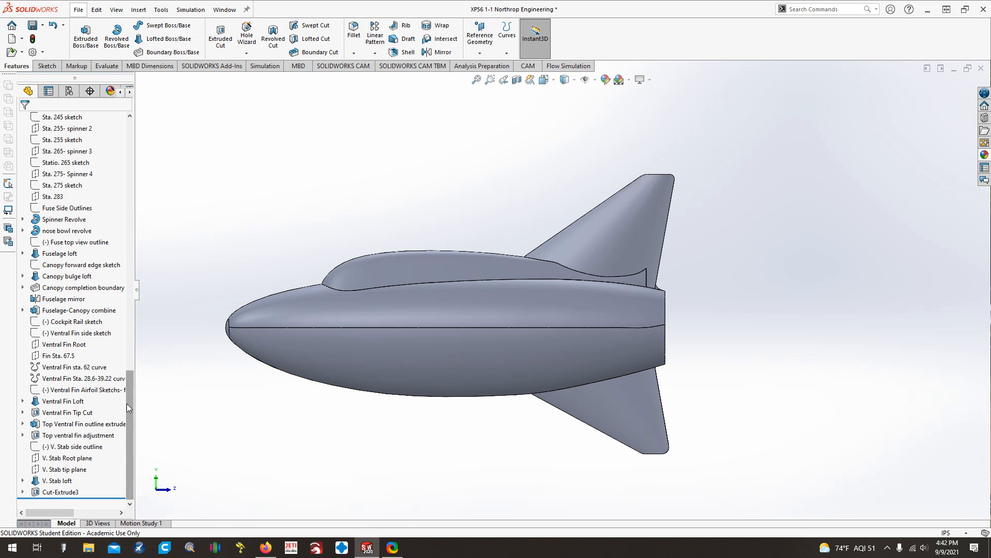
- Rename the Cut-Extrude3 feature as "V.Stab outline cut" and save the part
{"action": "left_click", "coordinate": [60, 491]}
{"action": "left_click", "coordinate": [61, 492]}
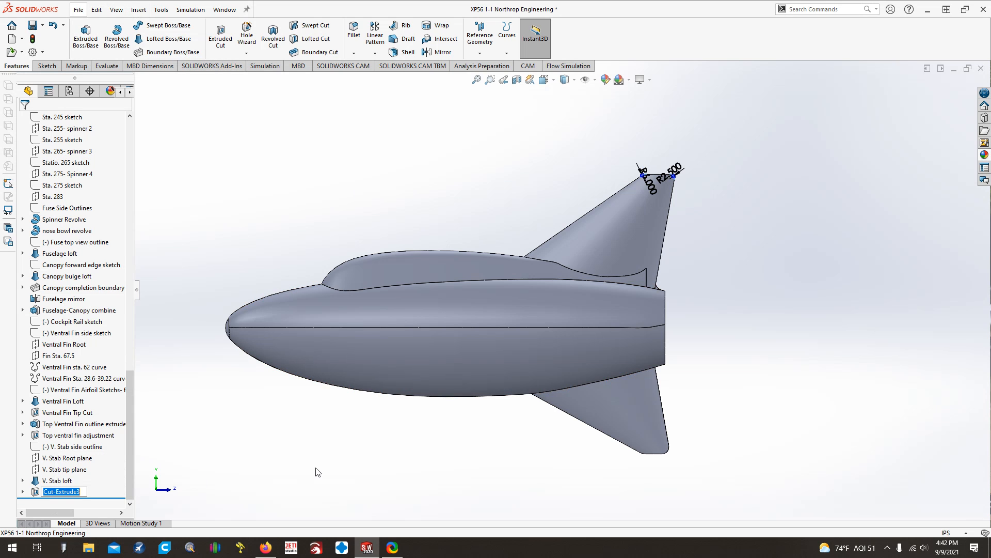
{"action": "type", "text": "V."}
{"action": "type", "text": "Stab outline cut"}
{"action": "key", "text": "Return"}
{"action": "key", "text": "ctrl+s"}
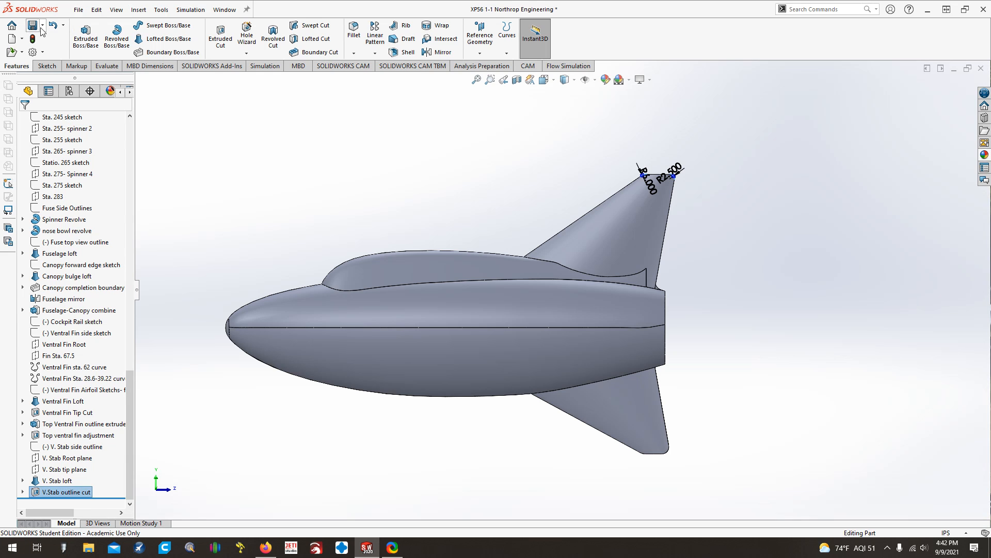
- Clear the selection and examine the fuselage, canopy and fins in side view and from slightly above and below
{"action": "left_click", "coordinate": [317, 185]}
{"action": "key", "text": "Left"}
{"action": "key", "text": "Left"}
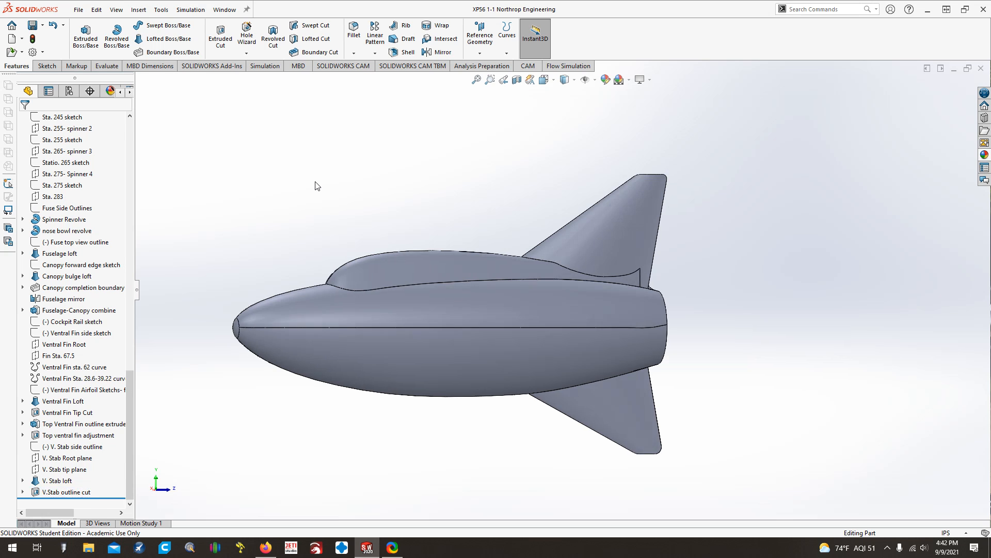
{"action": "key", "text": "Down"}
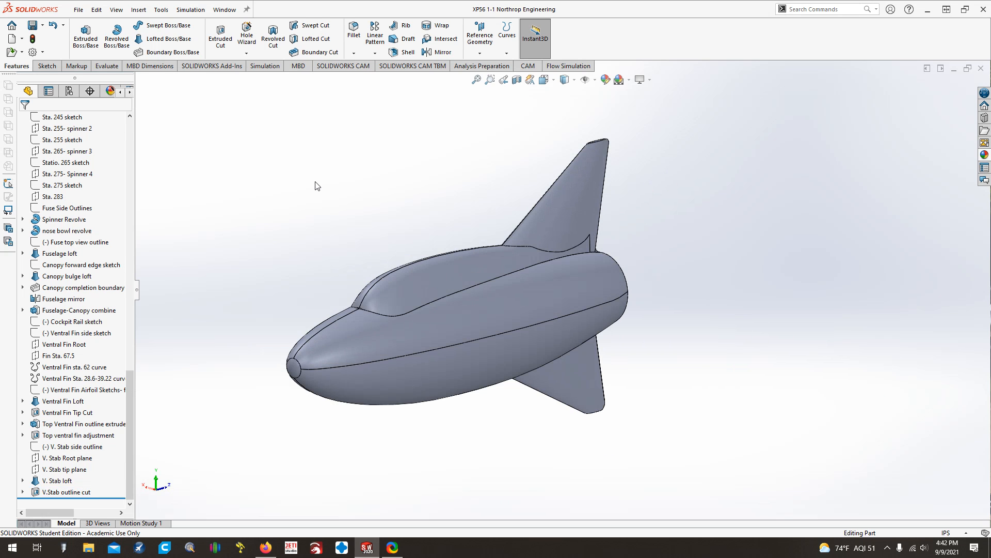
{"action": "key", "text": "ctrl+3"}
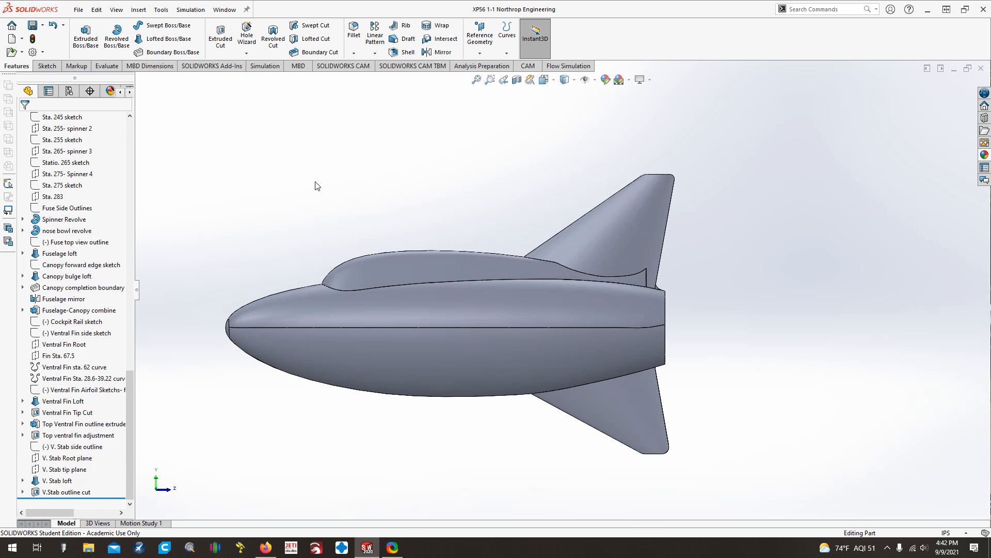
{"action": "key", "text": "Down"}
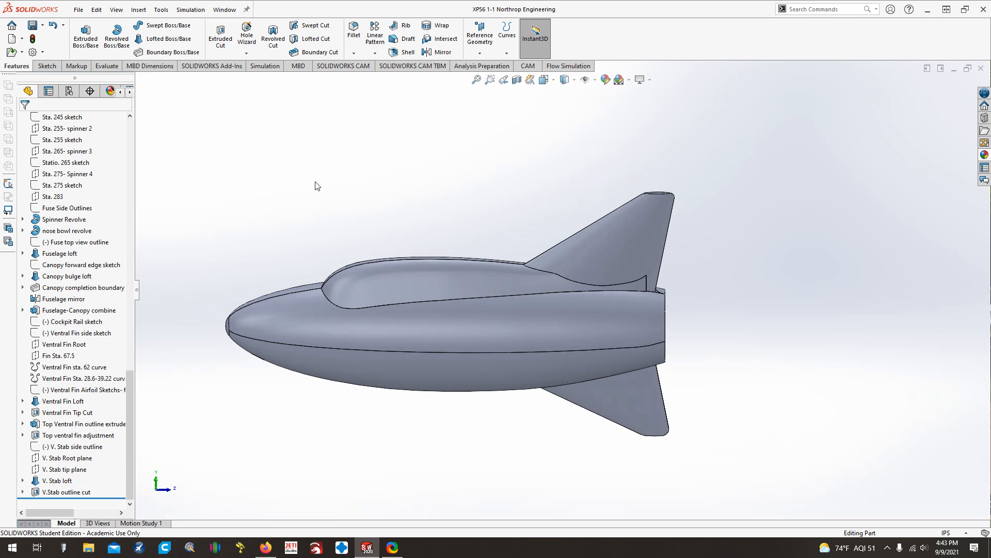
{"action": "key", "text": "Up"}
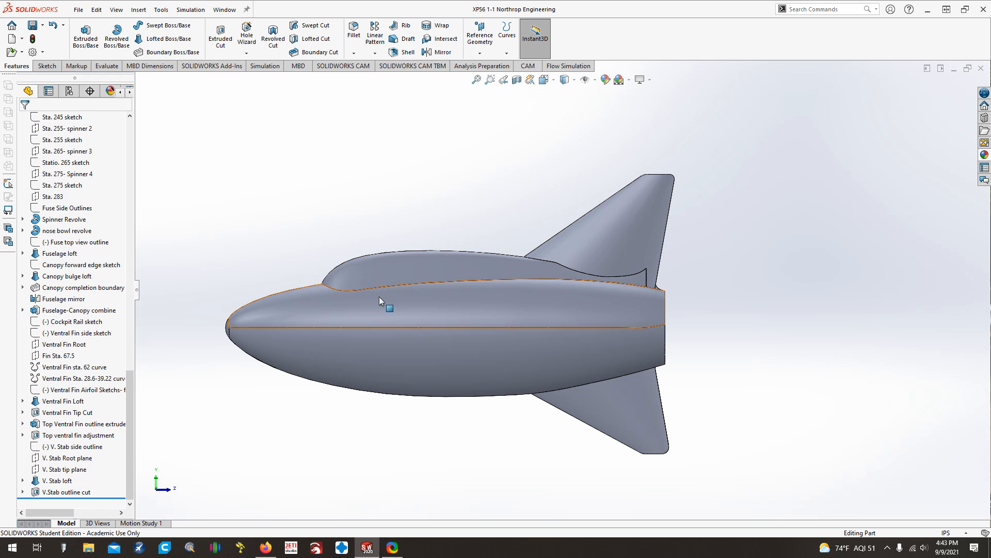
{"action": "key", "text": "Up"}
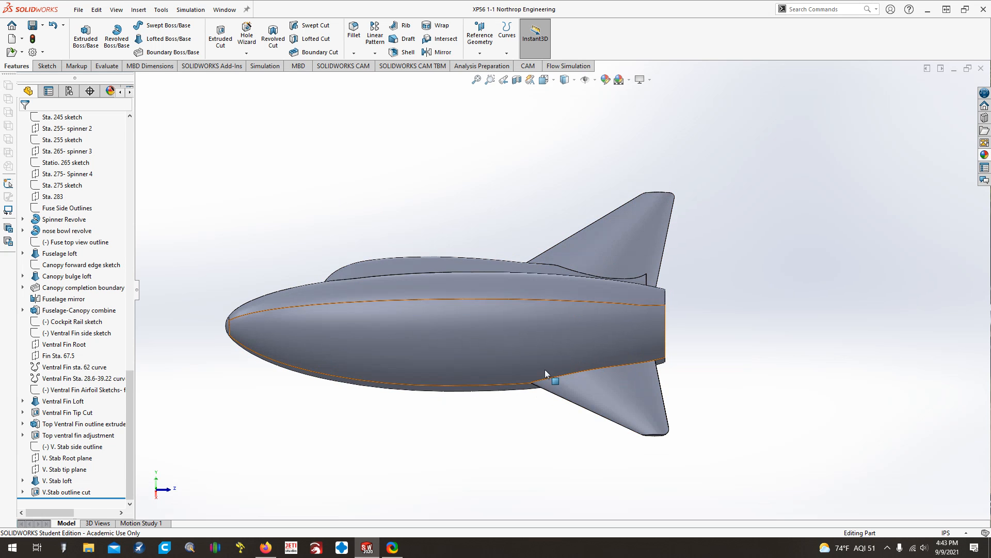
{"action": "key", "text": "Down"}
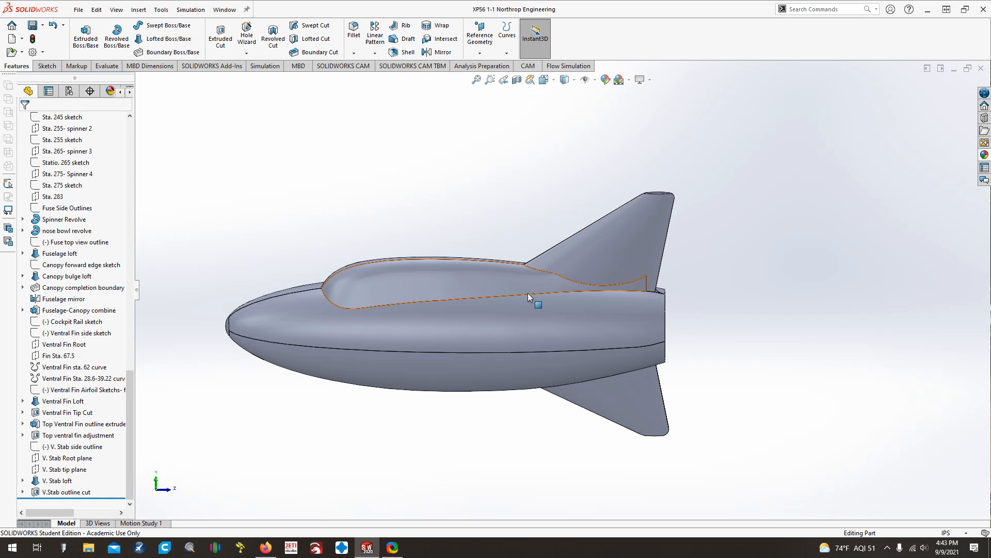
{"action": "key", "text": "Up"}
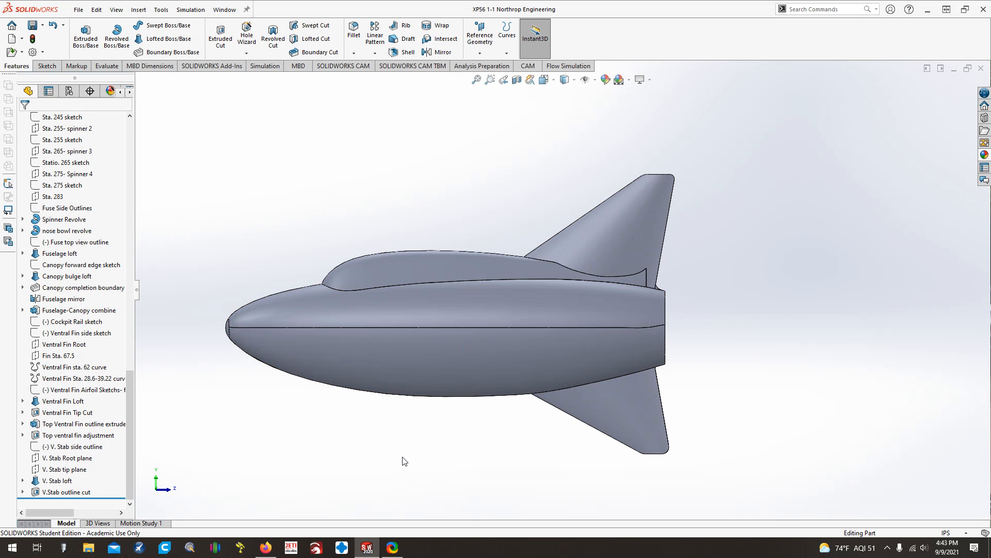
- Return to the beginning of the feature history and examine the whole model from the side and rear quarter
{"action": "left_click_drag", "start_coordinate": [132, 460], "coordinate": [136, 206]}
{"action": "scroll", "coordinate": [231, 271], "scroll_direction": "down", "scroll_amount": 2}
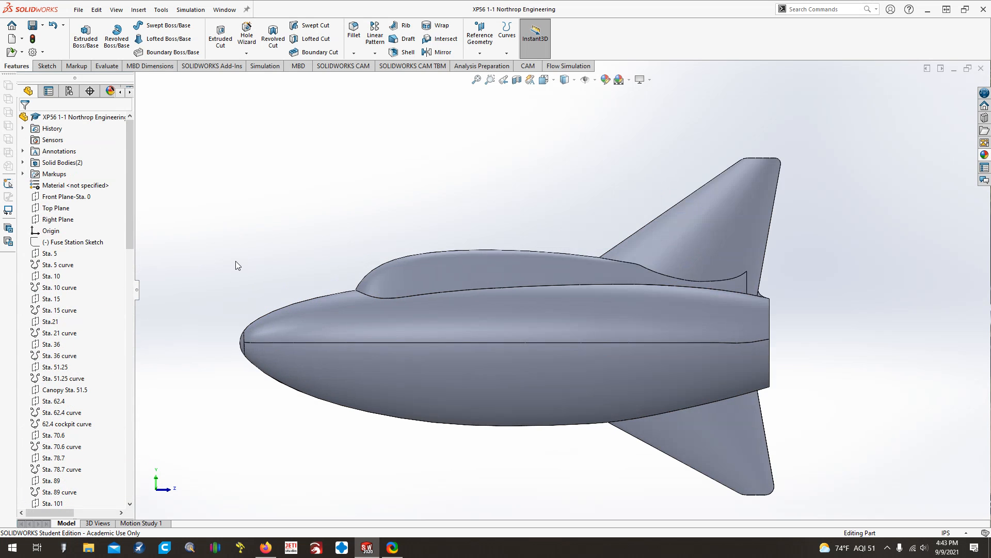
{"action": "scroll", "coordinate": [236, 262], "scroll_direction": "down", "scroll_amount": 1}
{"action": "scroll", "coordinate": [235, 261], "scroll_direction": "up", "scroll_amount": 3}
{"action": "key", "text": "ctrl+Left"}
{"action": "key", "text": "ctrl+Left"}
{"action": "key", "text": "Left"}
{"action": "key", "text": "Left"}
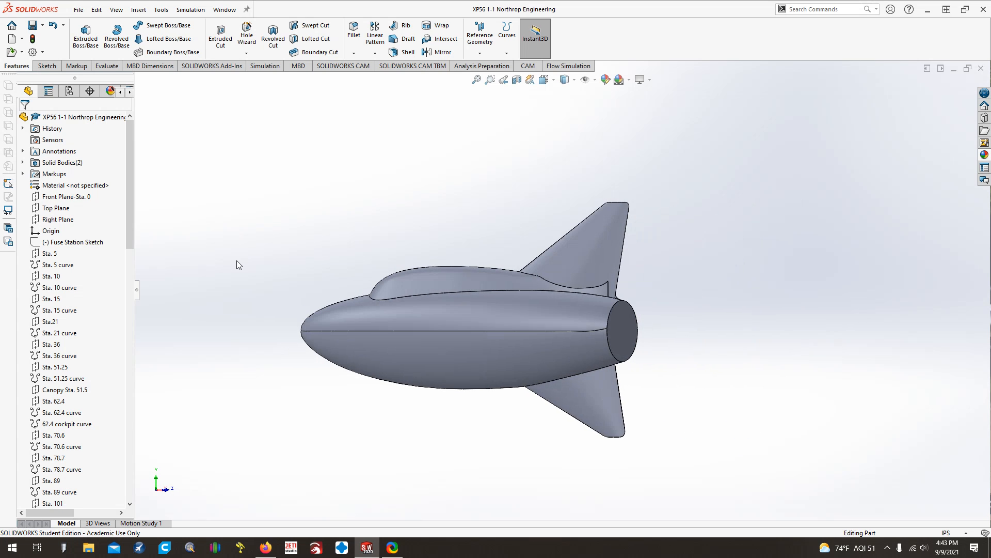
{"action": "key", "text": "Left"}
{"action": "key", "text": "Right"}
{"action": "key", "text": "Right"}
{"action": "key", "text": "Right"}
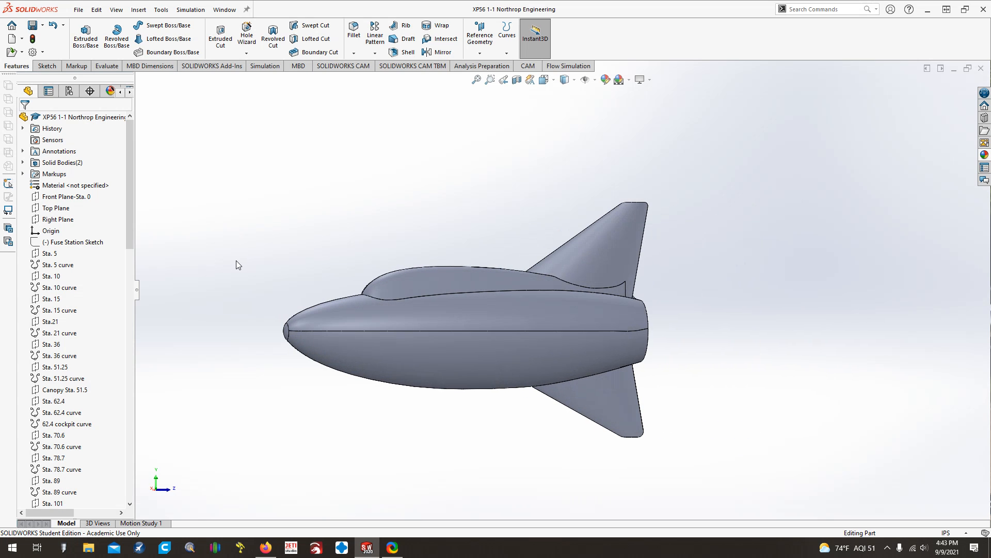
- Examine the completed fuselage and fins from the rear quarter, the side, and the front quarter seen from above
{"action": "key", "text": "Left"}
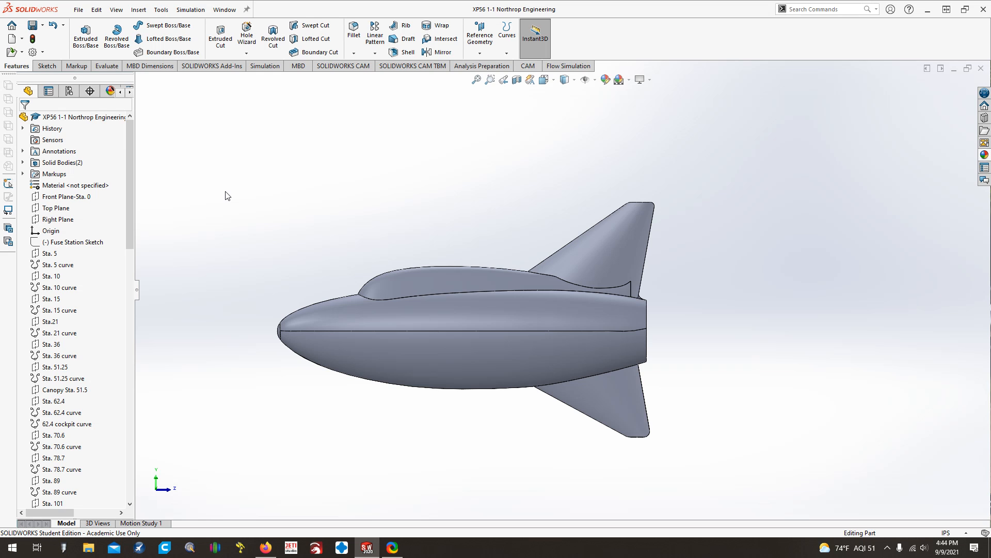
{"action": "key", "text": "Left"}
{"action": "key", "text": "Left"}
{"action": "key", "text": "Left"}
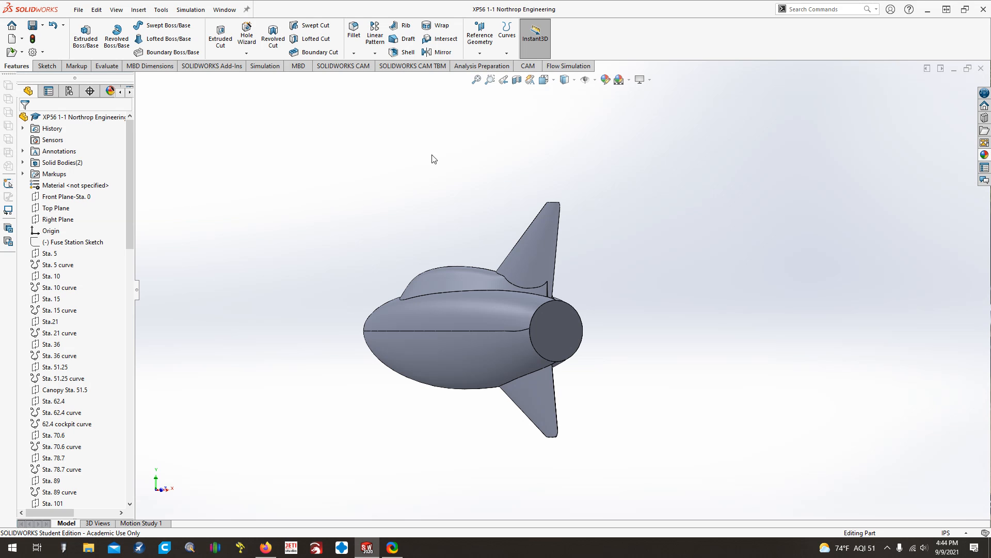
{"action": "left_click", "coordinate": [490, 79]}
{"action": "key", "text": "Right"}
{"action": "key", "text": "Right"}
{"action": "key", "text": "Right"}
{"action": "key", "text": "Right"}
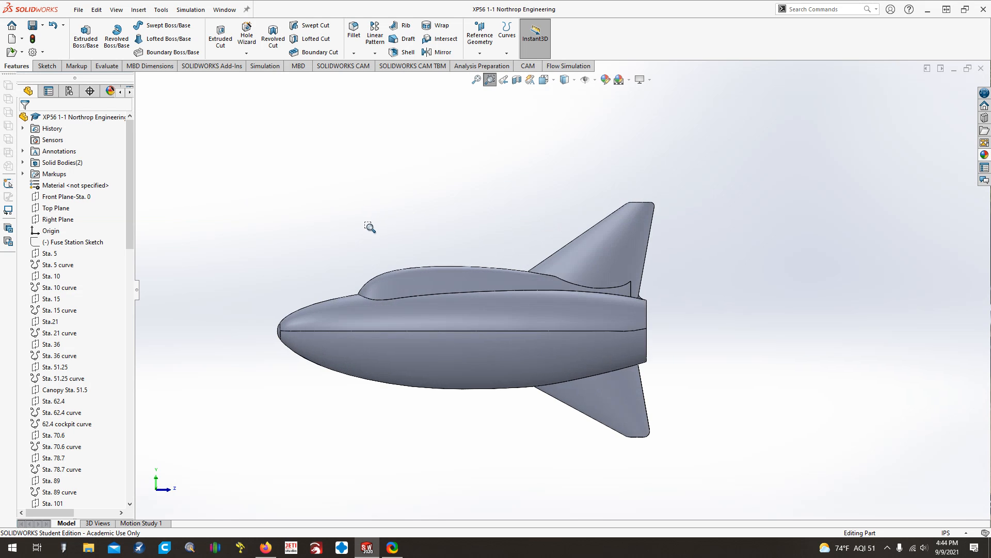
{"action": "key", "text": "Right"}
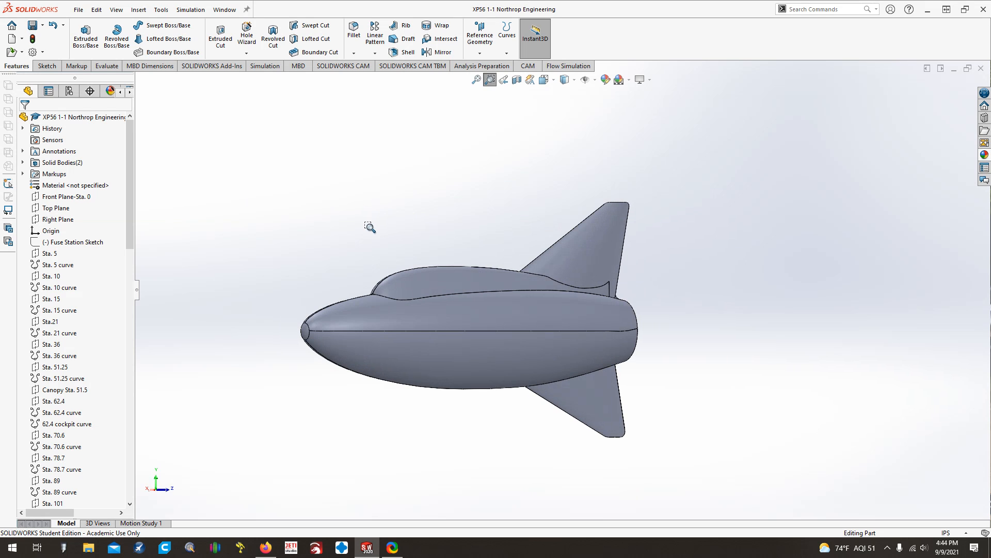
{"action": "key", "text": "Down"}
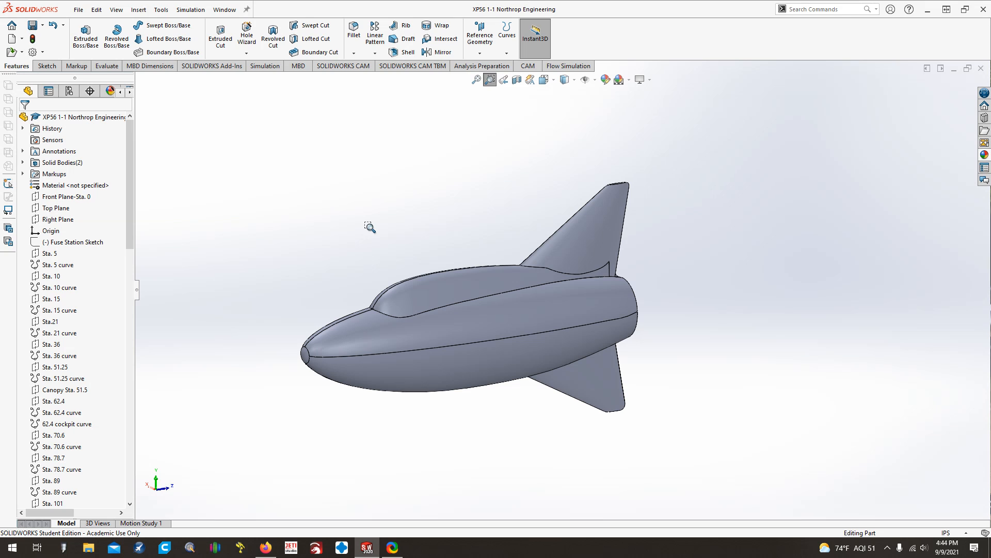